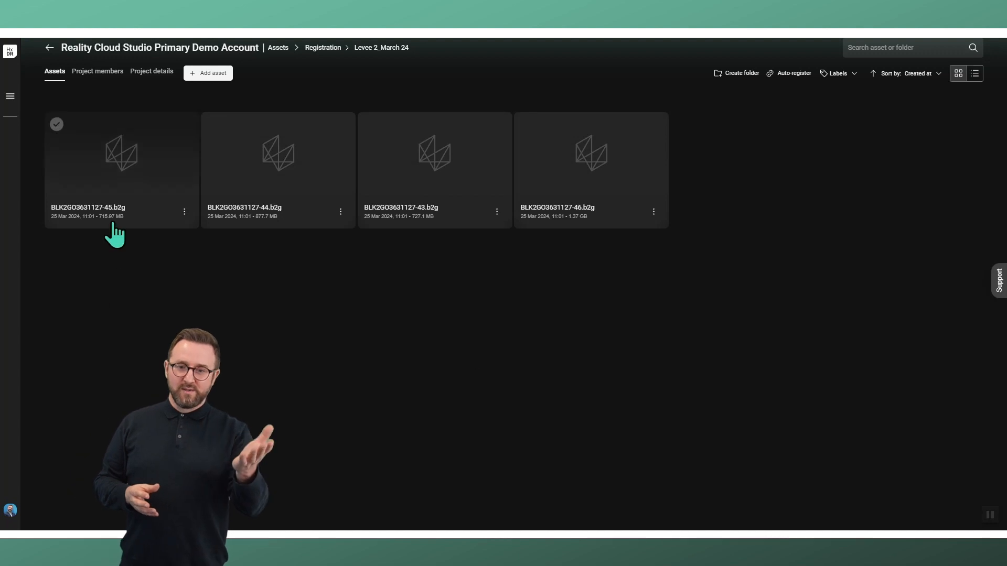
Step: Open the BLK2GO3631127-45.b2g scan, inspect its point cloud around the levee wall, and return to the Levee 2_March 24 folder
{"action": "left_click", "coordinate": [126, 167]}
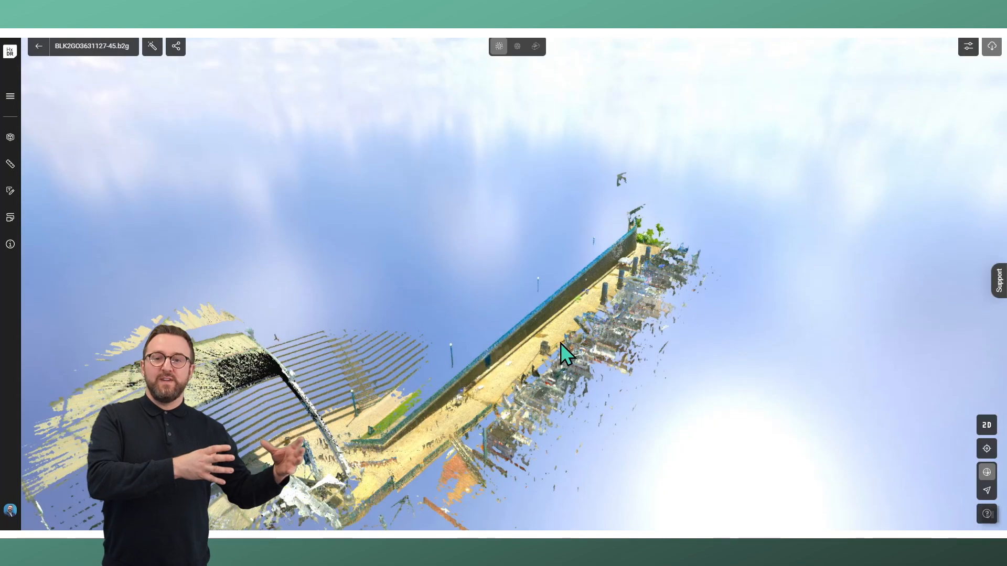
{"action": "left_click_drag", "start_coordinate": [561, 343], "coordinate": [529, 297]}
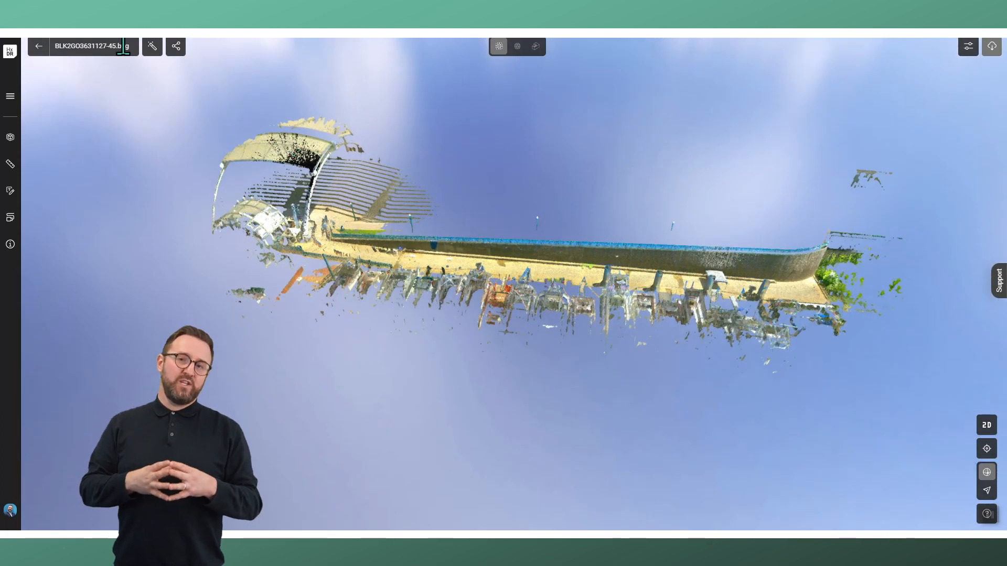
{"action": "left_click", "coordinate": [38, 47]}
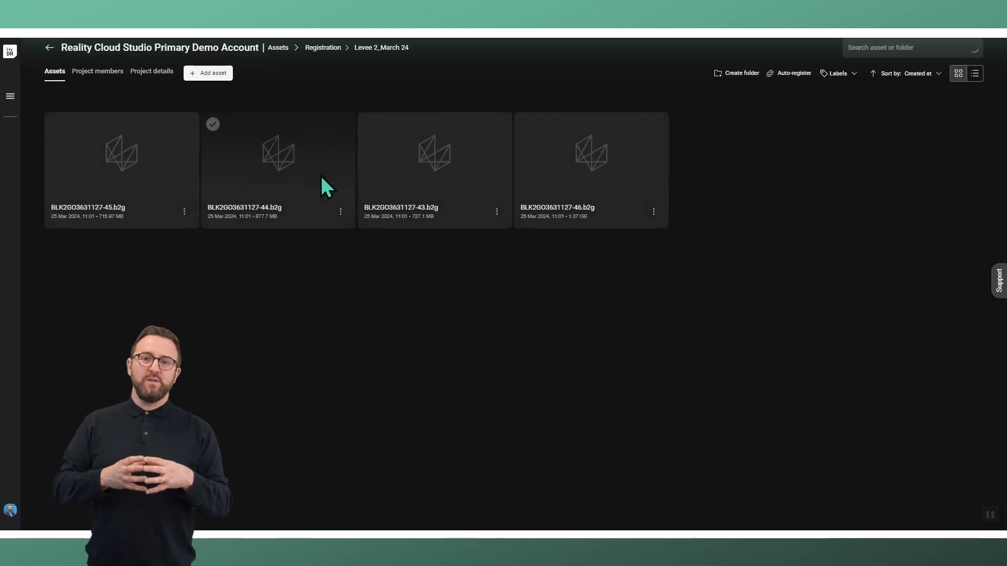
Step: View the BLK2GO3631127-44.b2g scan from another side of the amphitheatre and go back to the asset folder
{"action": "left_click", "coordinate": [325, 186]}
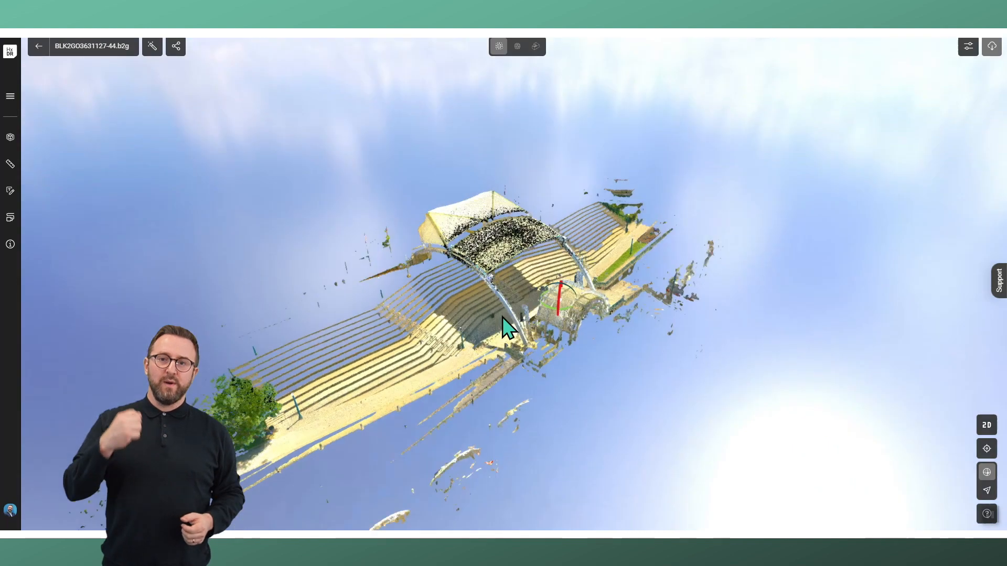
{"action": "mouse_move", "coordinate": [502, 317]}
{"action": "left_mouse_down"}
{"action": "mouse_move", "coordinate": [479, 319]}
{"action": "mouse_move", "coordinate": [501, 310]}
{"action": "left_mouse_up"}
{"action": "right_click_drag", "start_coordinate": [677, 300], "coordinate": [534, 245]}
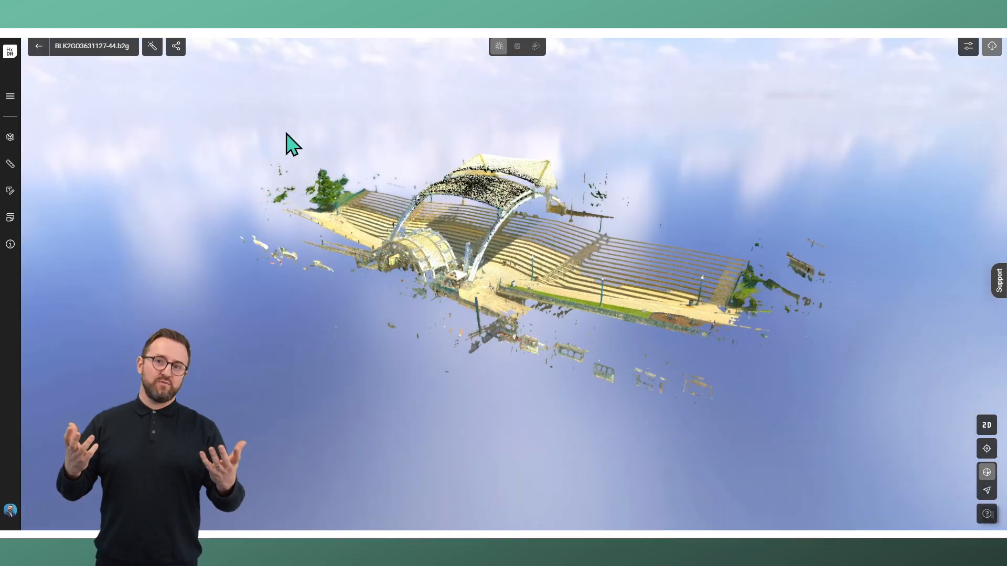
{"action": "left_click", "coordinate": [39, 47]}
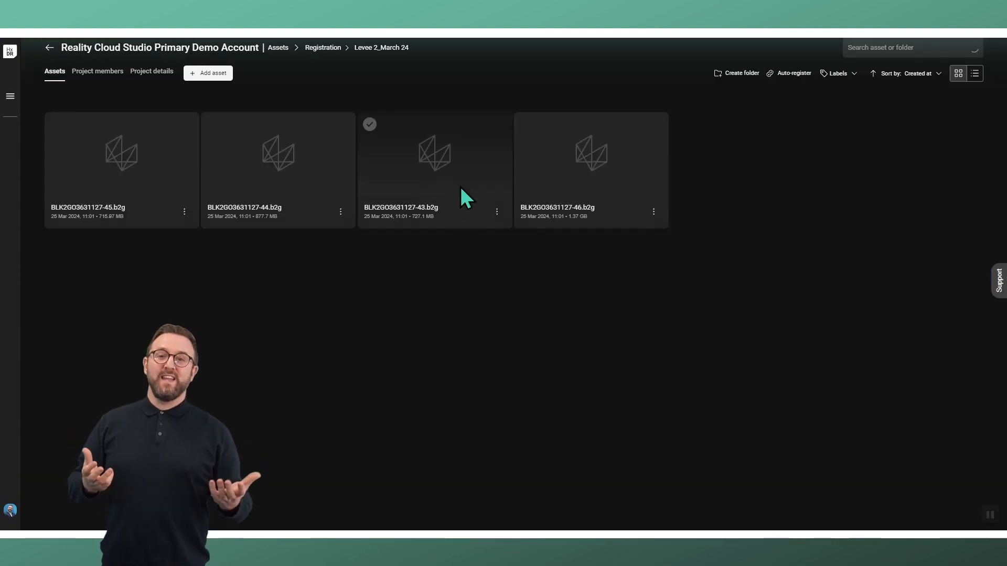
Step: Check the point cloud of the BLK2GO3631127-43.b2g scan and return to the folder's assets
{"action": "left_click", "coordinate": [460, 197]}
{"action": "scroll", "coordinate": [506, 316], "scroll_direction": "down", "scroll_amount": 4}
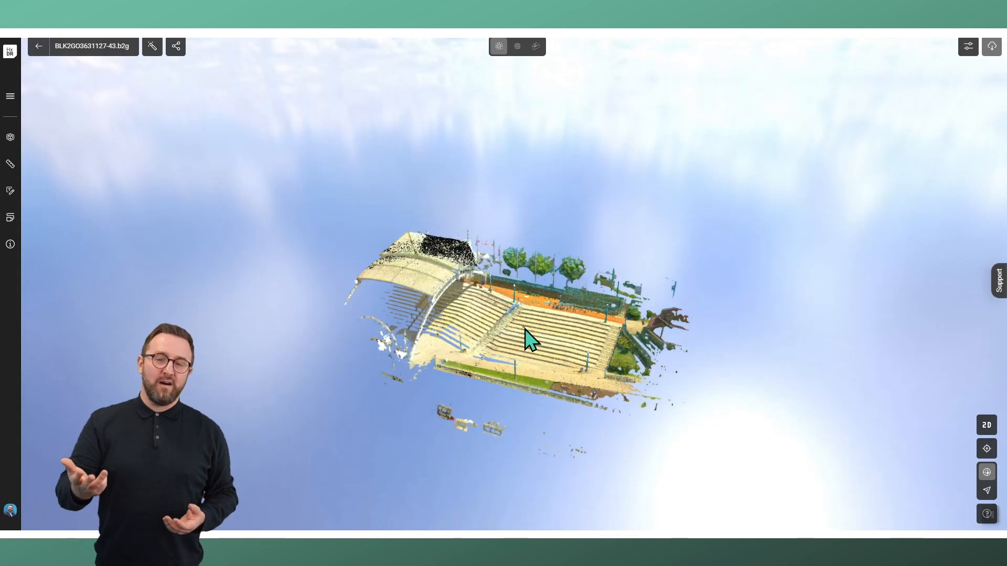
{"action": "right_click_drag", "start_coordinate": [524, 328], "coordinate": [551, 307]}
{"action": "left_click", "coordinate": [39, 46]}
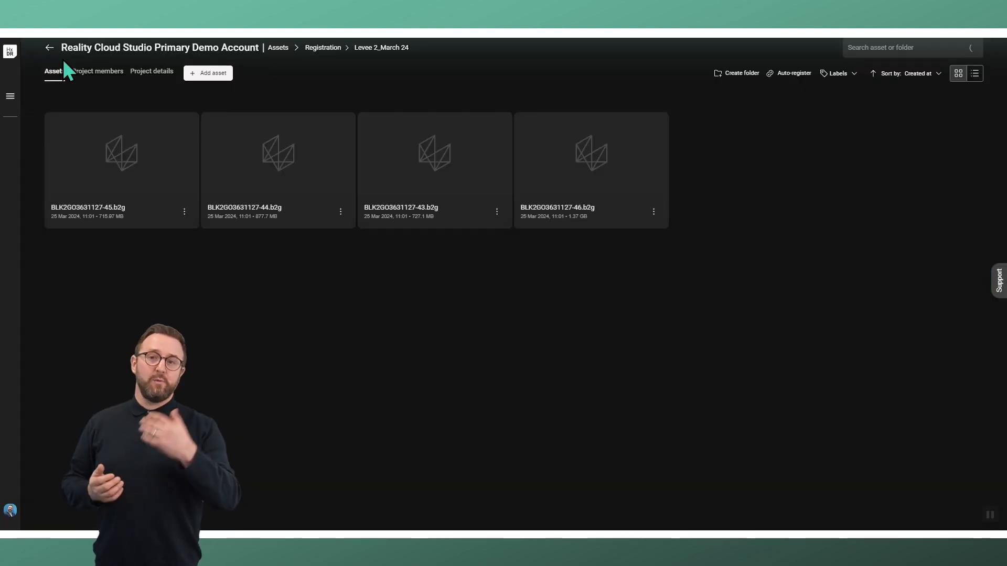
{"action": "left_click", "coordinate": [56, 124]}
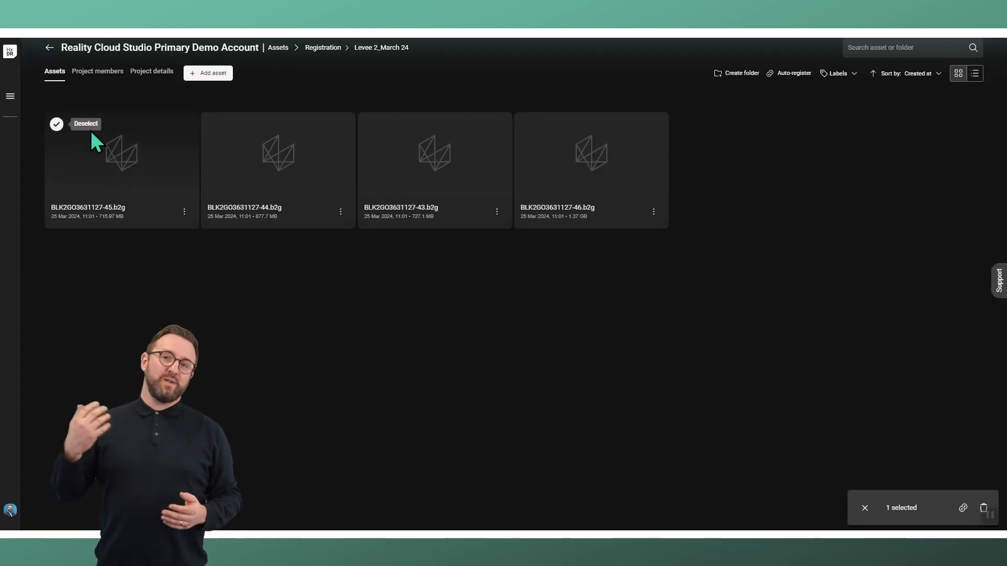
{"action": "left_click", "coordinate": [213, 124]}
{"action": "left_click", "coordinate": [369, 124]}
{"action": "left_click", "coordinate": [525, 125]}
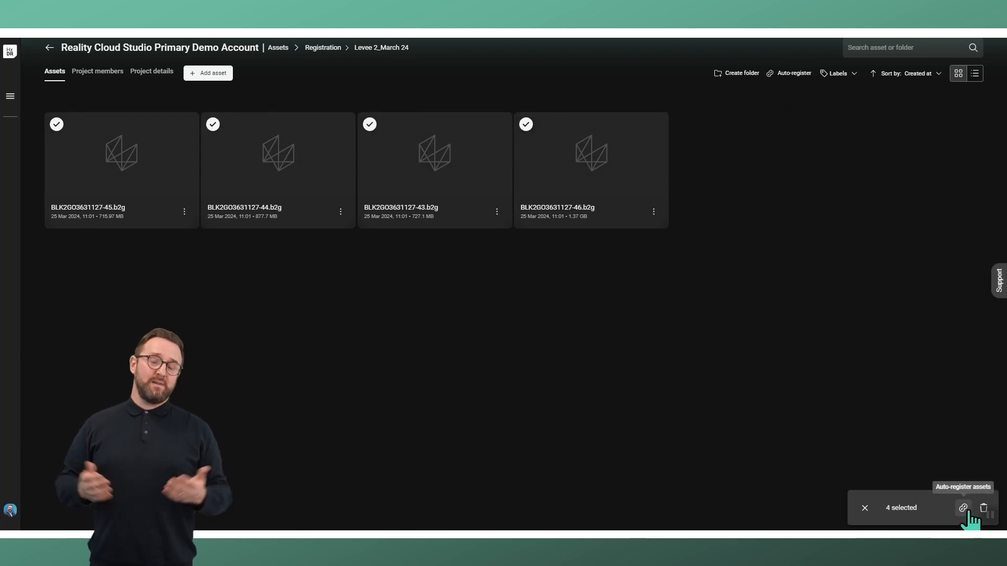
{"action": "left_click", "coordinate": [865, 509]}
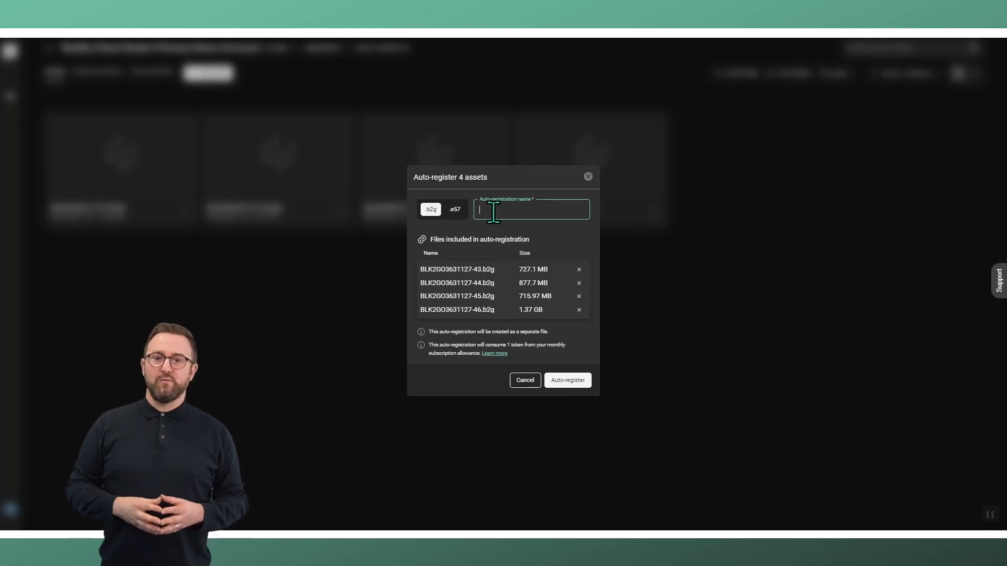
Step: Name the auto-registration of the four .b2g scans "Levee Auto Reg March 24" and start it
{"action": "type", "text": "Levee"}
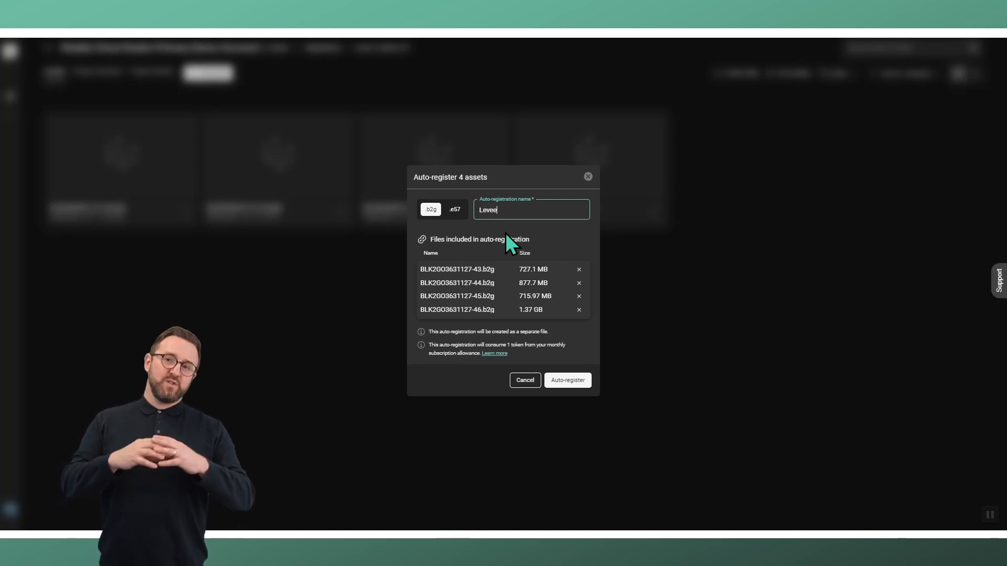
{"action": "type", "text": " Auto Reg March 2"}
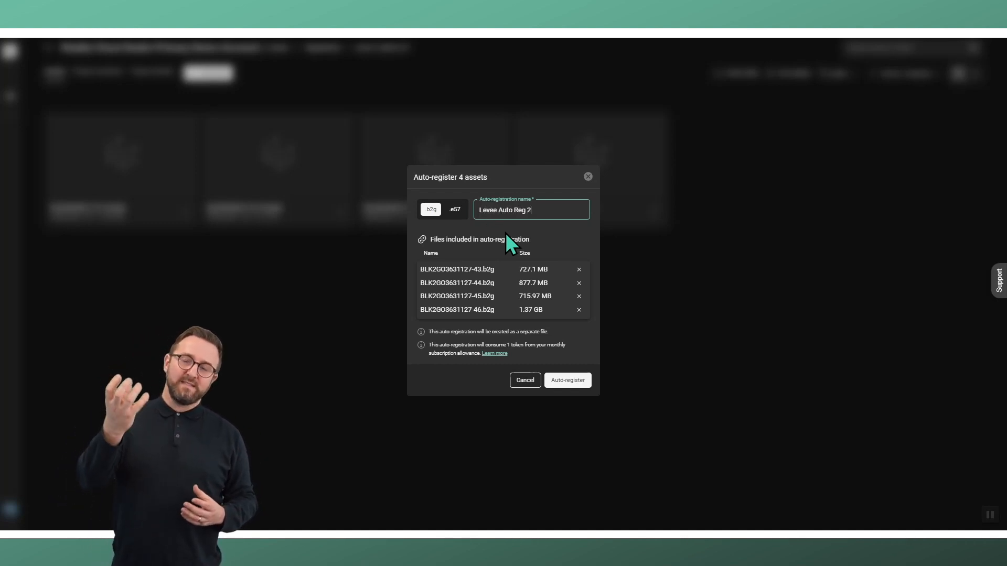
{"action": "key", "text": "BackSpace"}
{"action": "type", "text": "March 24"}
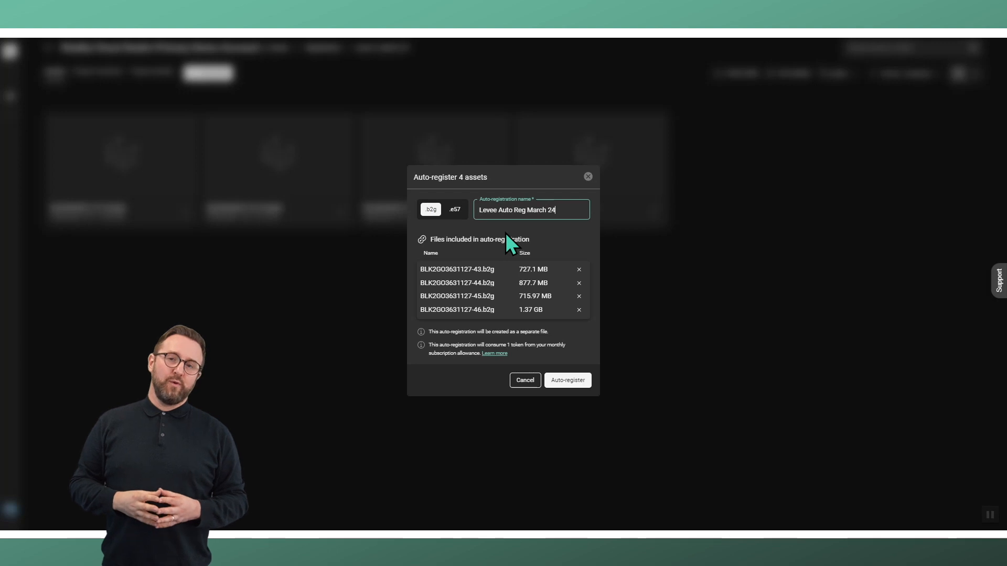
{"action": "left_click", "coordinate": [573, 384]}
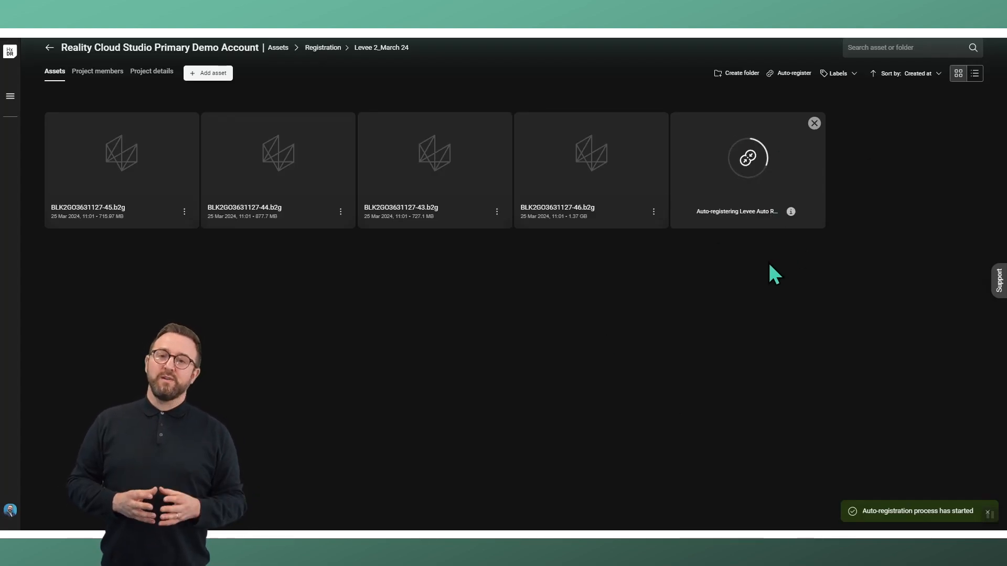
Step: Open "Here is one I did earlier" in the Registration folder and inspect the amphitheatre steps as a point cloud
{"action": "left_click", "coordinate": [323, 48]}
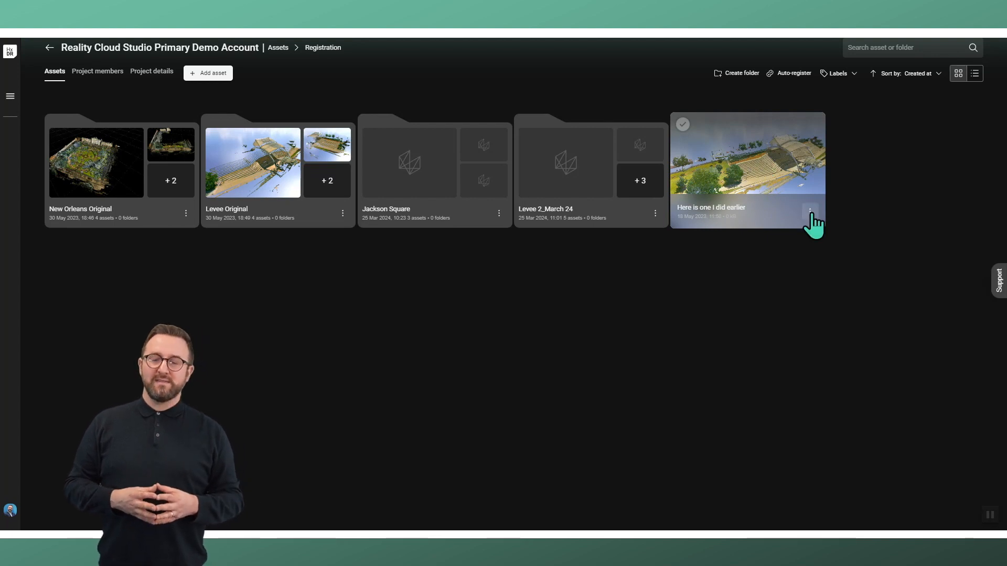
{"action": "left_click", "coordinate": [789, 178]}
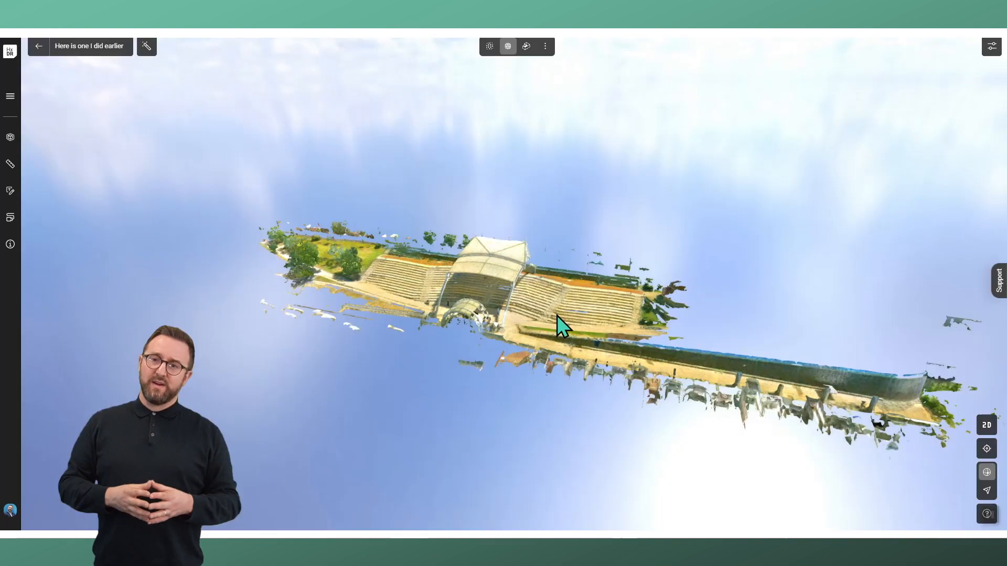
{"action": "left_click", "coordinate": [488, 48]}
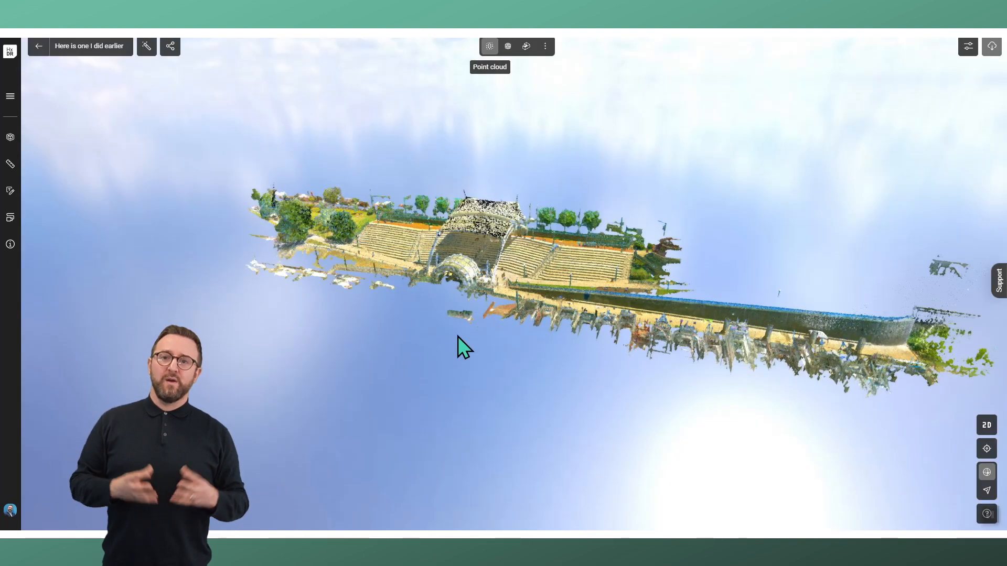
{"action": "scroll", "coordinate": [460, 293], "scroll_direction": "down", "scroll_amount": 10}
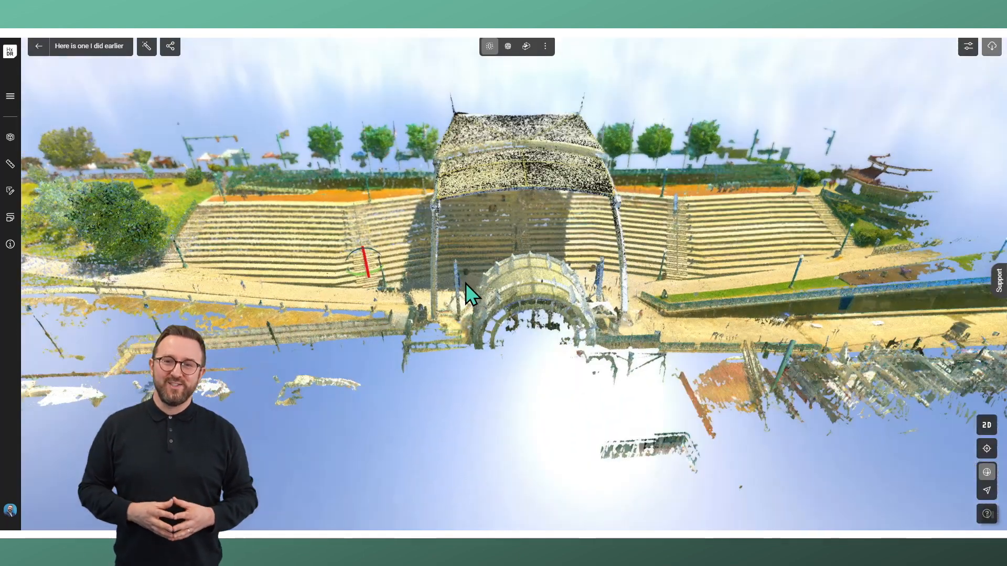
{"action": "left_click_drag", "start_coordinate": [465, 283], "coordinate": [596, 304]}
{"action": "scroll", "coordinate": [577, 263], "scroll_direction": "up", "scroll_amount": 10}
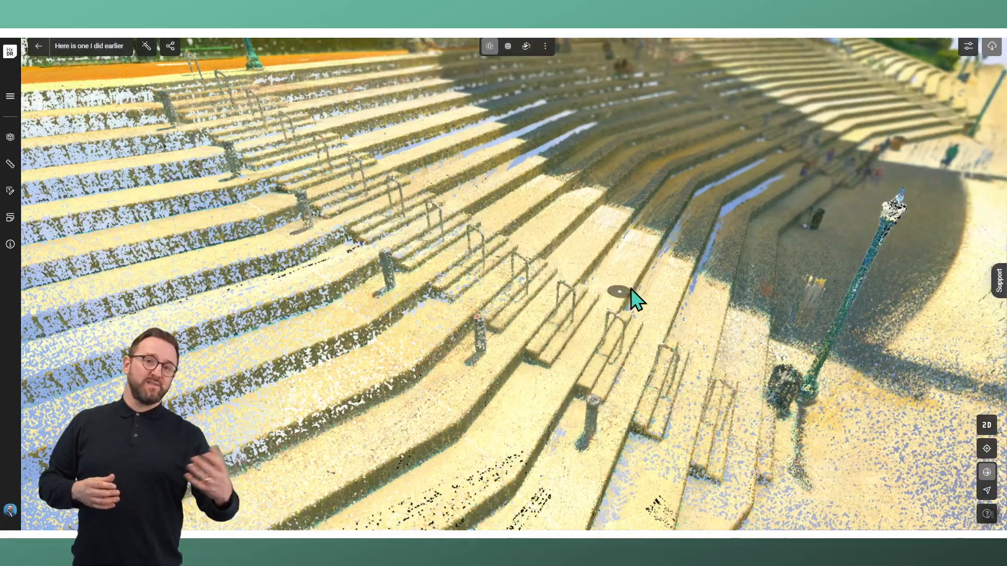
{"action": "left_click_drag", "start_coordinate": [628, 289], "coordinate": [708, 298]}
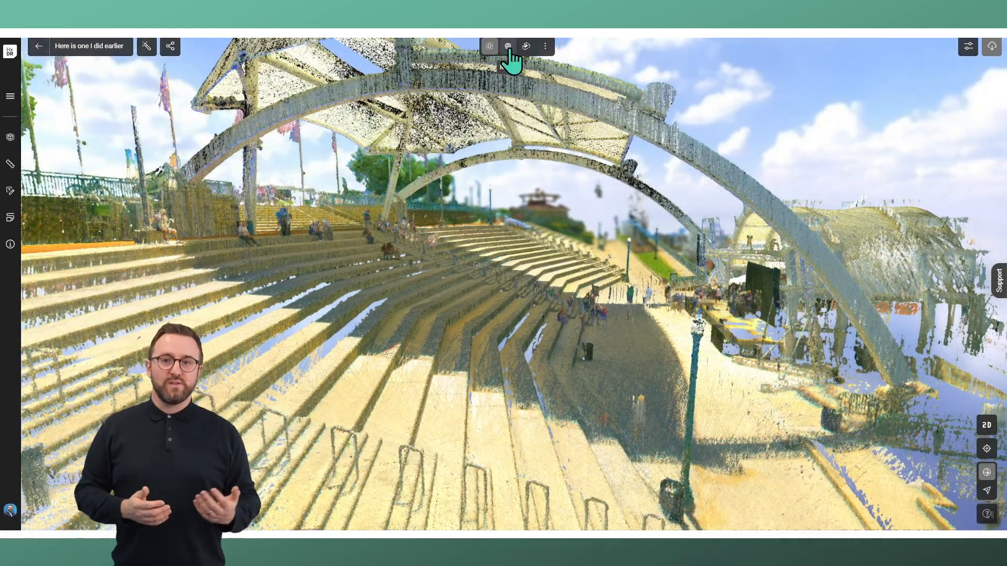
Step: Switch the registered levee model from point cloud to mesh and look over the amphitheatre seating
{"action": "left_click", "coordinate": [508, 46]}
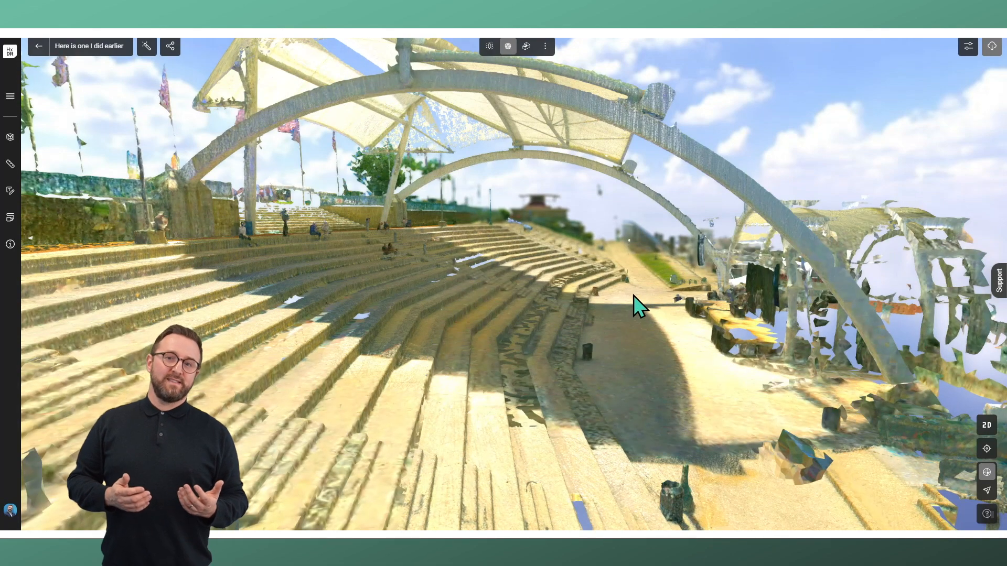
{"action": "mouse_move", "coordinate": [595, 319]}
{"action": "left_mouse_down"}
{"action": "mouse_move", "coordinate": [329, 395]}
{"action": "mouse_move", "coordinate": [416, 353]}
{"action": "mouse_move", "coordinate": [279, 360]}
{"action": "mouse_move", "coordinate": [706, 353]}
{"action": "mouse_move", "coordinate": [653, 360]}
{"action": "mouse_move", "coordinate": [639, 322]}
{"action": "mouse_move", "coordinate": [589, 303]}
{"action": "left_mouse_up"}
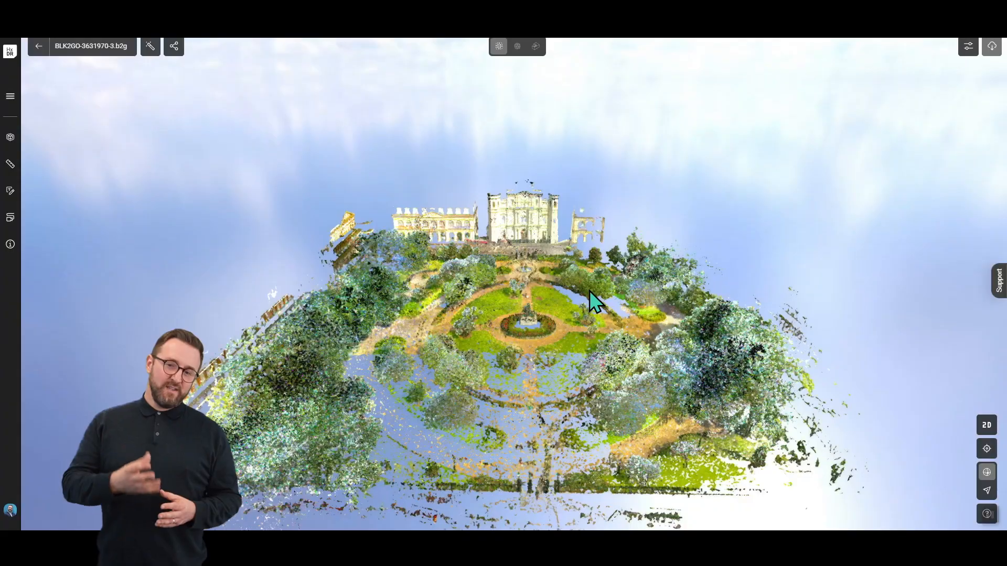
Step: Examine the BLK2GO-3631970-3.b2g scan of the garden square up close and from above, then return to the Jackson Square folder
{"action": "left_click_drag", "start_coordinate": [580, 301], "coordinate": [686, 254]}
{"action": "scroll", "coordinate": [517, 336], "scroll_direction": "up", "scroll_amount": 6}
{"action": "scroll", "coordinate": [516, 334], "scroll_direction": "up", "scroll_amount": 5}
{"action": "left_click_drag", "start_coordinate": [476, 272], "coordinate": [539, 272]}
{"action": "left_click_drag", "start_coordinate": [411, 242], "coordinate": [397, 216]}
{"action": "scroll", "coordinate": [557, 207], "scroll_direction": "down", "scroll_amount": 10}
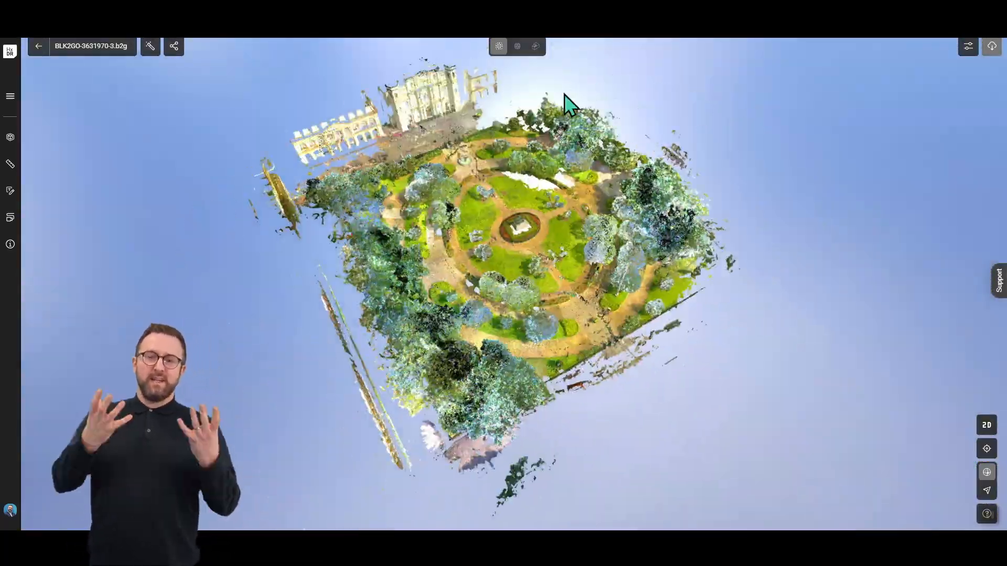
{"action": "left_click_drag", "start_coordinate": [535, 264], "coordinate": [300, 231]}
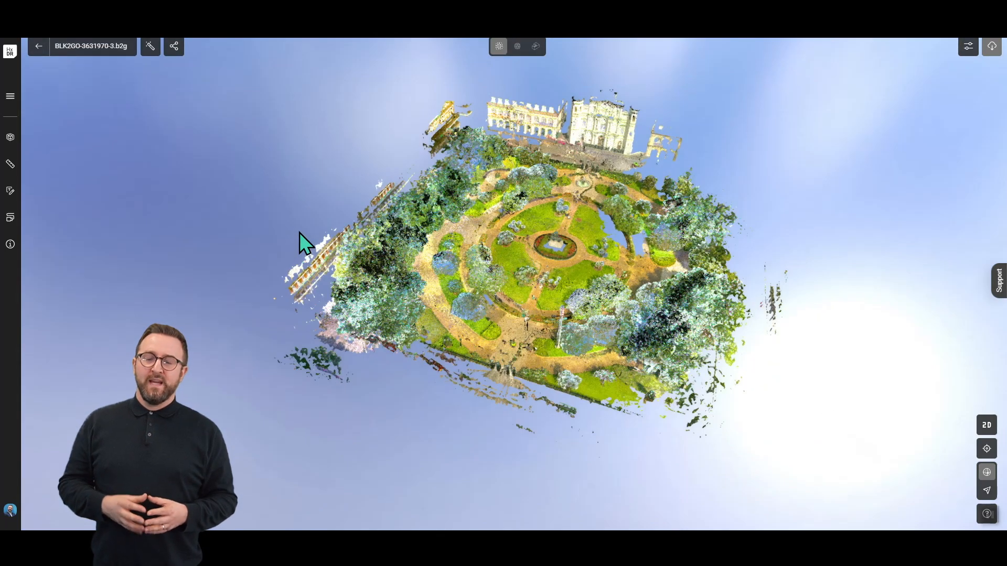
{"action": "left_click", "coordinate": [39, 47]}
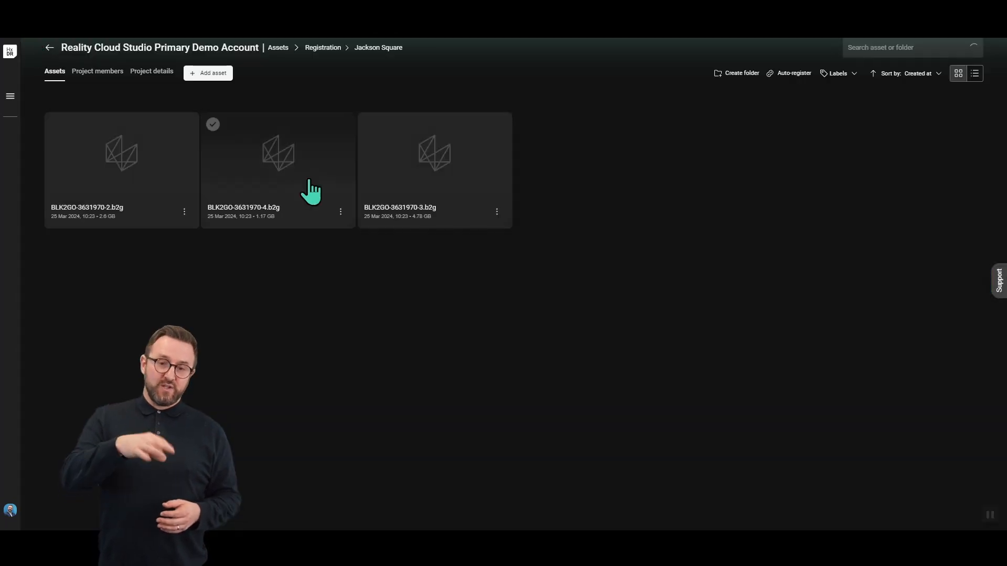
Step: Open the BLK2GO-3631970-2.b2g scan, inspect its building facades and trees, and return to the Jackson Square folder
{"action": "left_click", "coordinate": [141, 165]}
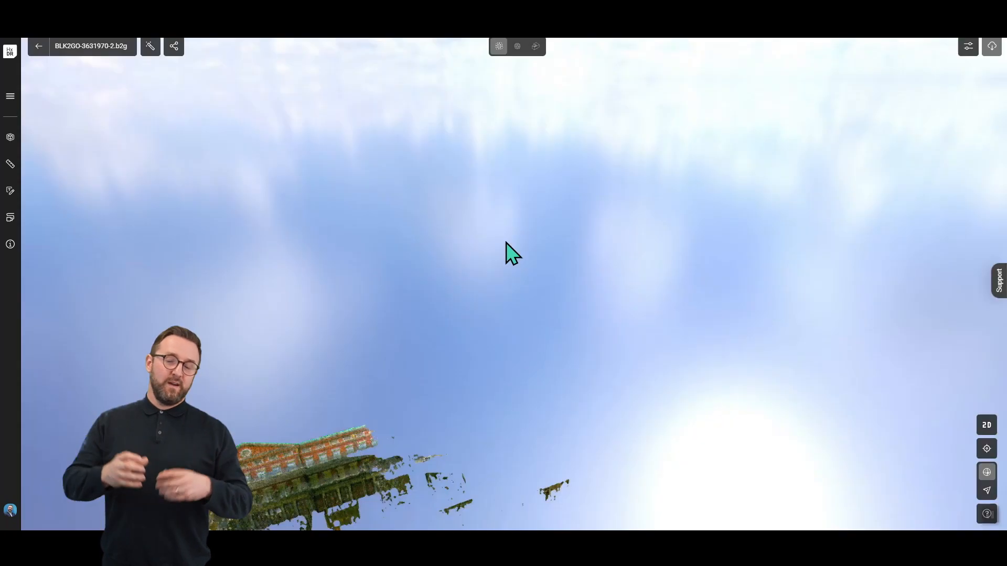
{"action": "left_click_drag", "start_coordinate": [479, 326], "coordinate": [864, 329]}
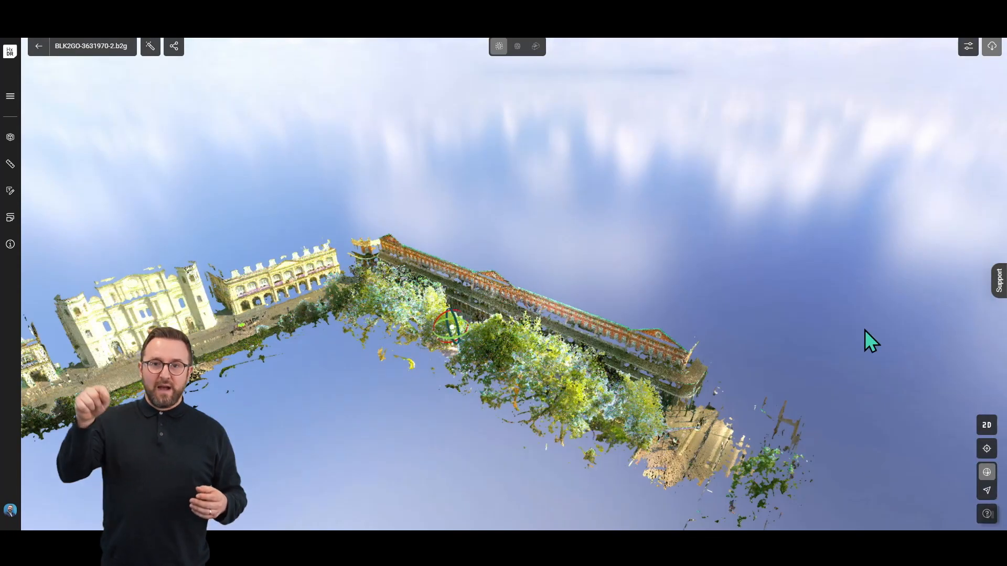
{"action": "right_click_drag", "start_coordinate": [451, 325], "coordinate": [485, 219]}
{"action": "scroll", "coordinate": [485, 220], "scroll_direction": "down", "scroll_amount": 5}
{"action": "left_click_drag", "start_coordinate": [483, 279], "coordinate": [463, 322]}
{"action": "right_click_drag", "start_coordinate": [464, 322], "coordinate": [505, 230]}
{"action": "left_click", "coordinate": [38, 46]}
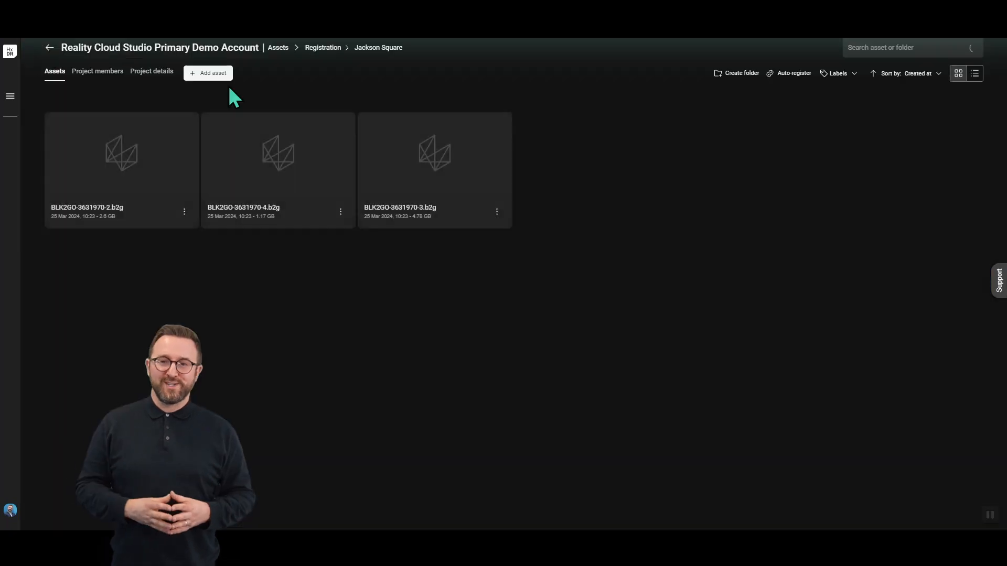
Step: Auto-register the three Jackson Square .b2g scans under the name "Jackson Sq March 24"
{"action": "left_click", "coordinate": [784, 77]}
{"action": "type", "text": "J"}
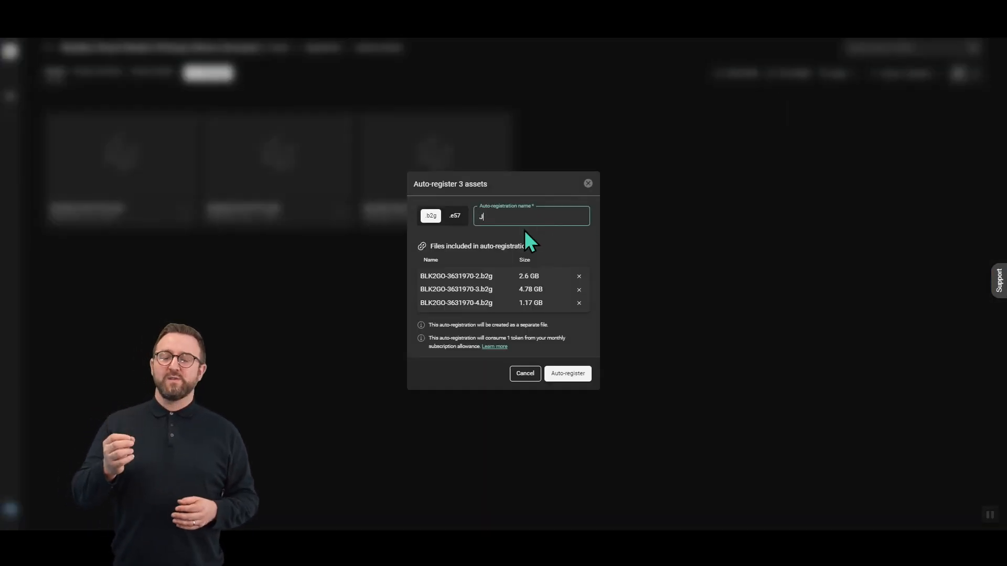
{"action": "type", "text": "asckson Sq March 24"}
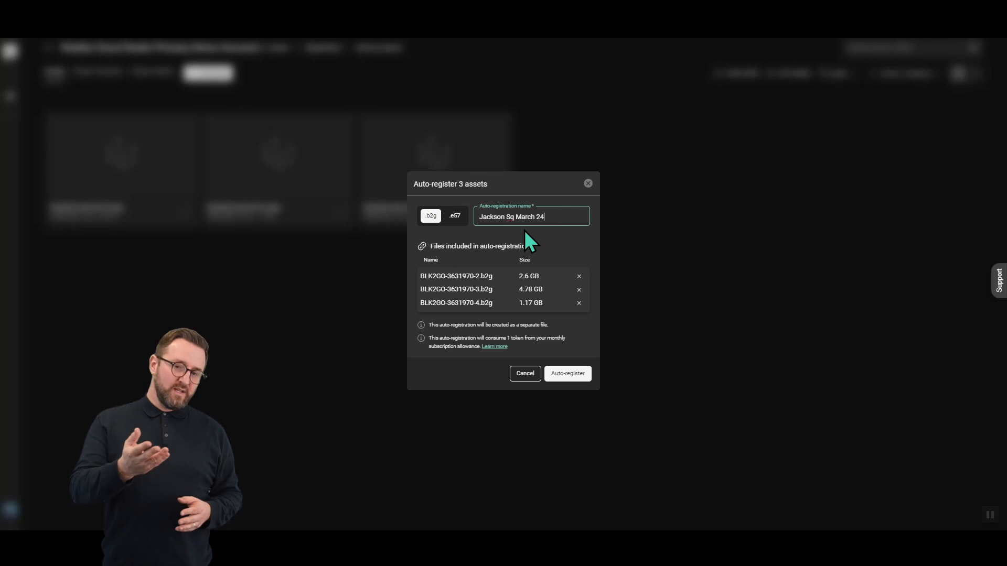
{"action": "key", "text": "Return"}
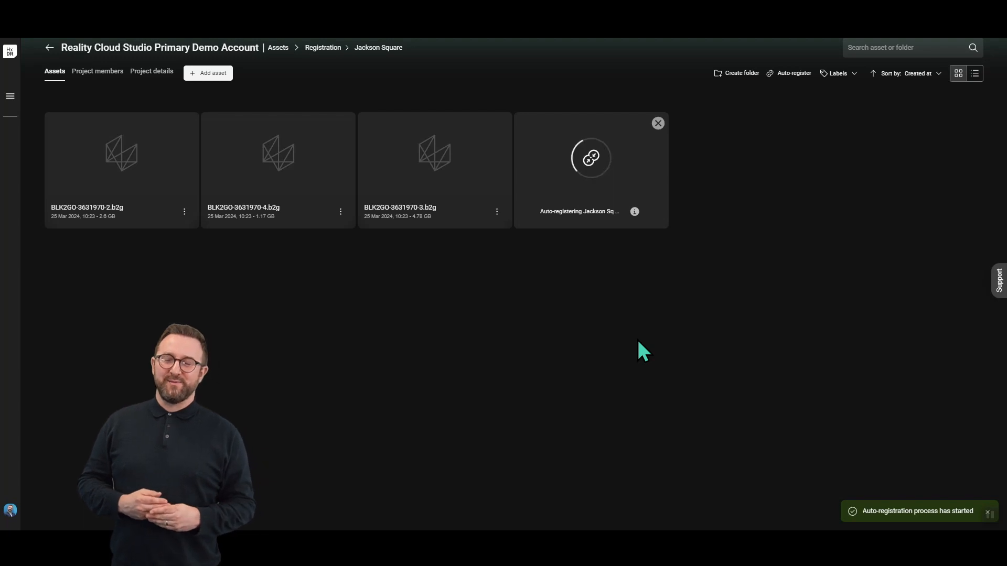
Step: Open the registered asset "Here is one I did earlier" from the New Orleans Original folder within Registration
{"action": "left_click", "coordinate": [318, 49]}
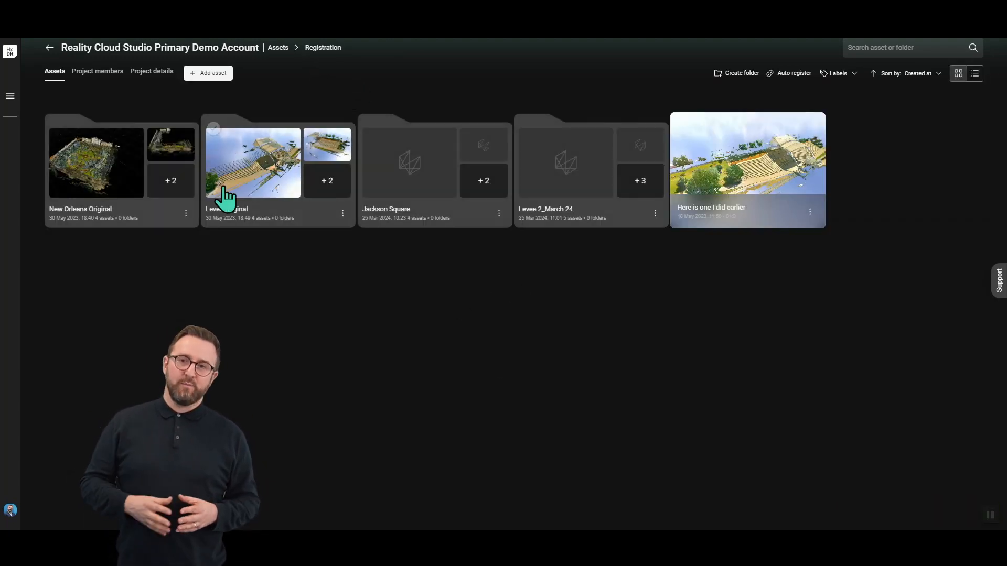
{"action": "left_click", "coordinate": [109, 176]}
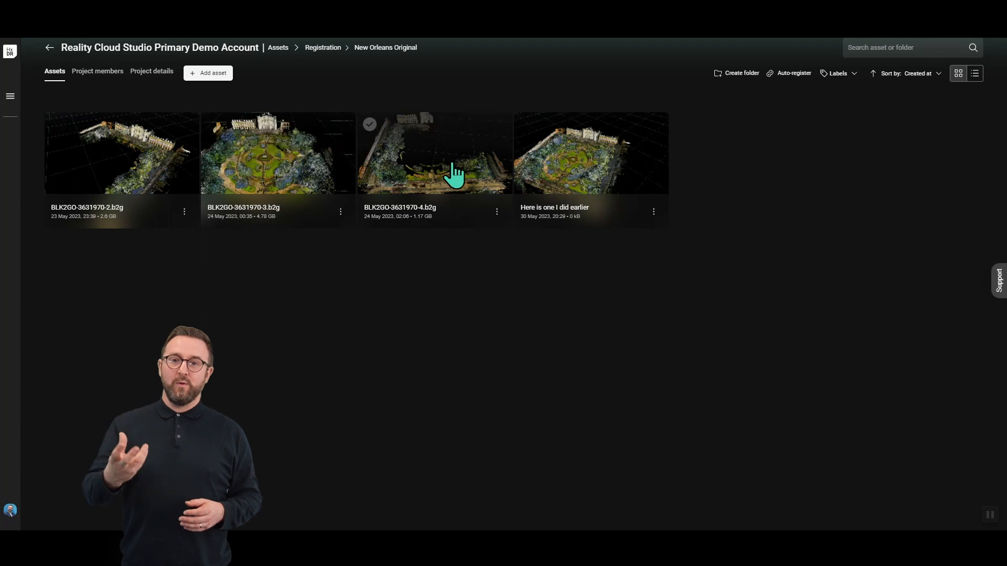
{"action": "left_click", "coordinate": [591, 169]}
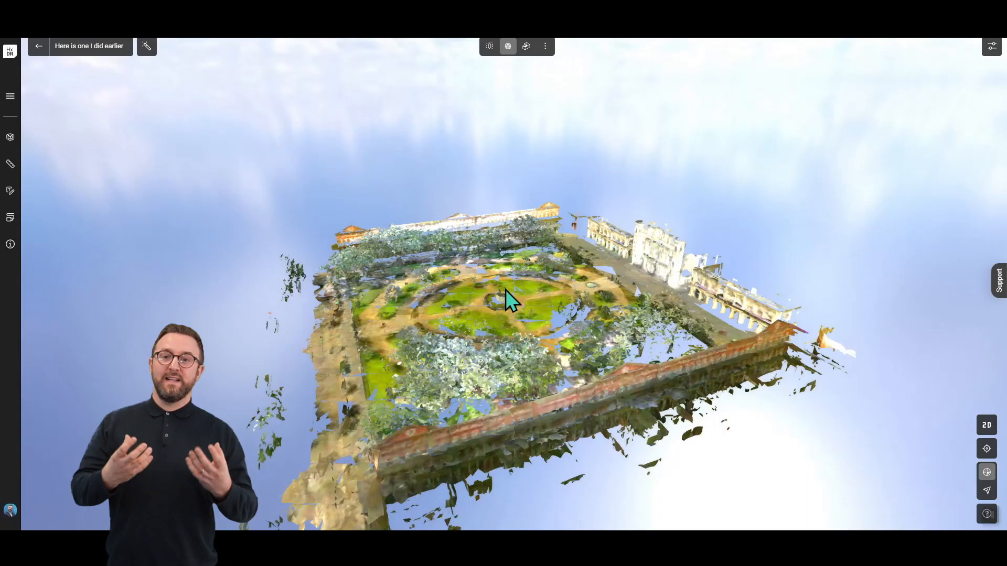
Step: Examine the registered Jackson Square mesh from above and close up around the cathedral facade and the plaza in front of it
{"action": "left_click_drag", "start_coordinate": [506, 290], "coordinate": [639, 334]}
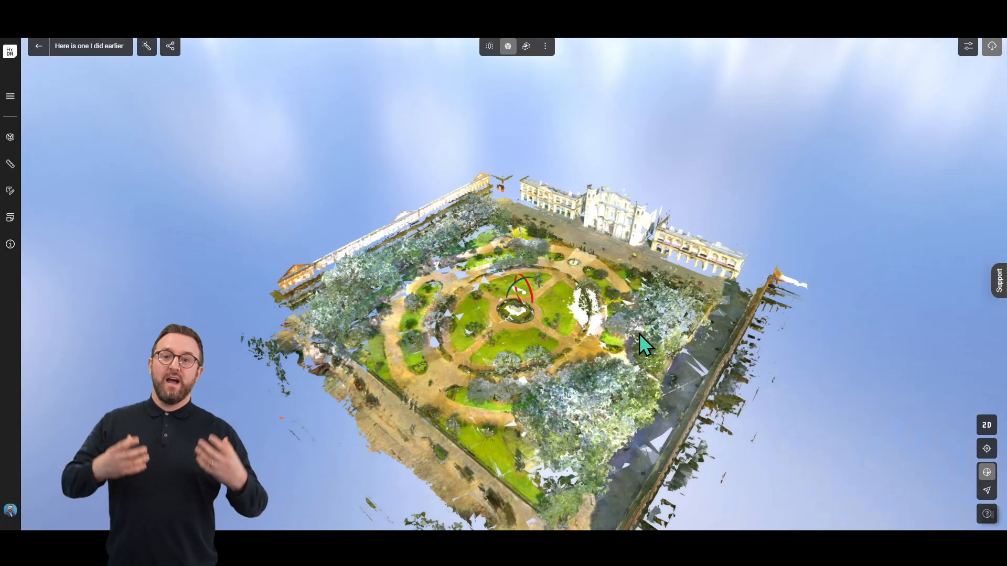
{"action": "scroll", "coordinate": [578, 281], "scroll_direction": "up", "scroll_amount": 5}
{"action": "scroll", "coordinate": [578, 280], "scroll_direction": "up", "scroll_amount": 3}
{"action": "right_click_drag", "start_coordinate": [629, 198], "coordinate": [590, 300]}
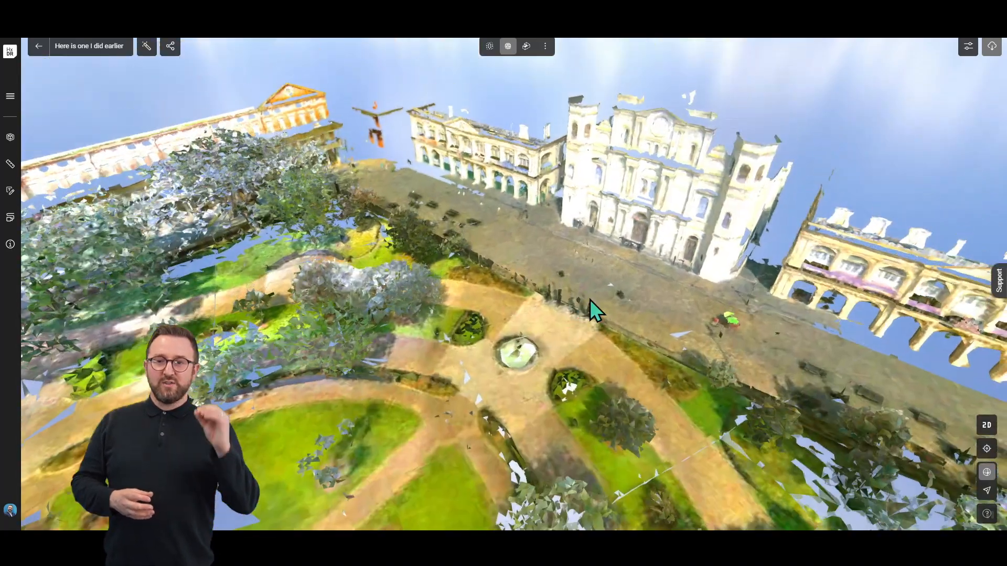
{"action": "scroll", "coordinate": [599, 281], "scroll_direction": "up", "scroll_amount": 6}
{"action": "left_click_drag", "start_coordinate": [569, 285], "coordinate": [672, 288]}
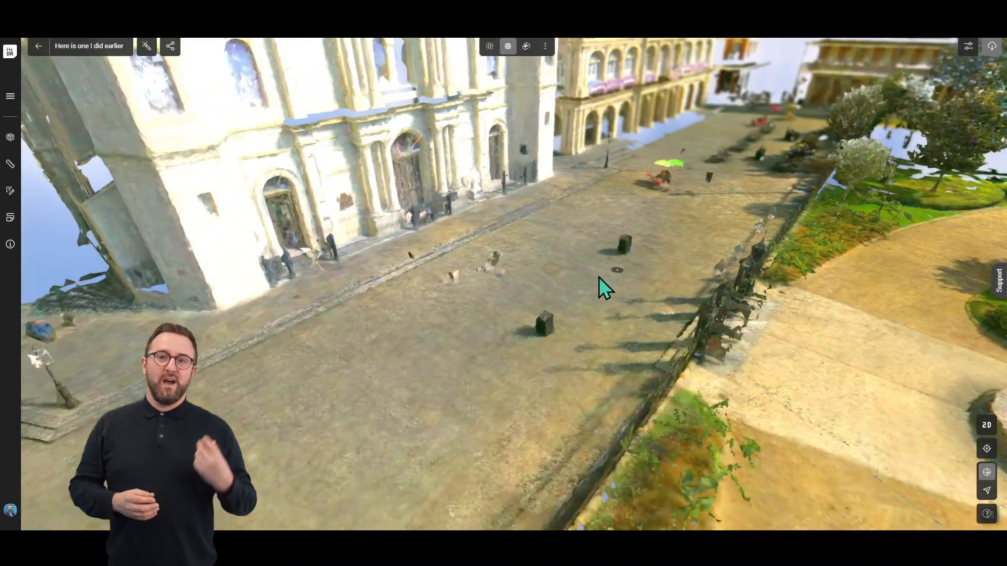
{"action": "left_click_drag", "start_coordinate": [586, 275], "coordinate": [521, 266]}
{"action": "right_click_drag", "start_coordinate": [523, 231], "coordinate": [559, 278]}
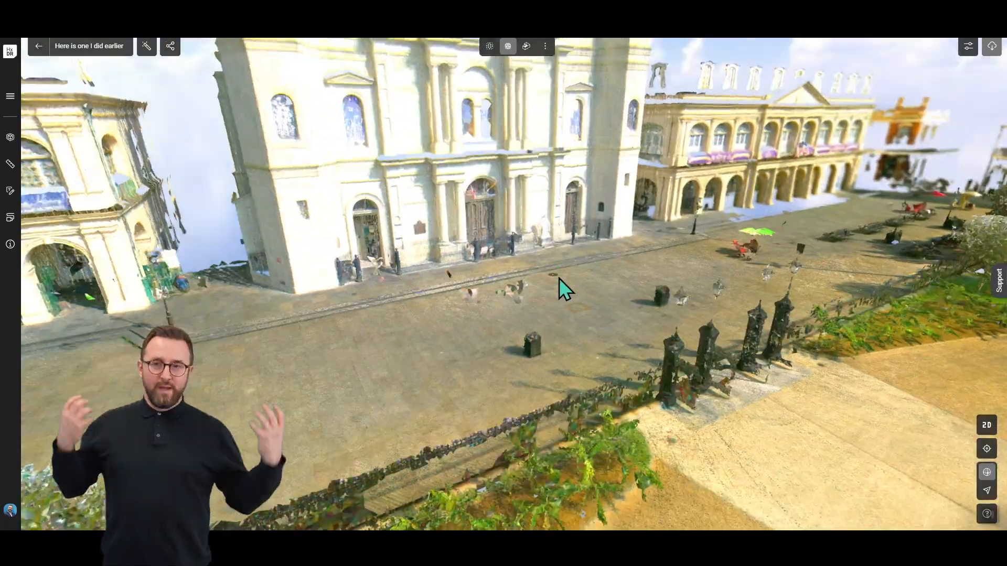
Step: Display the model as a point cloud, change the scene to the dark-background visual style, and inspect the plaza before the cathedral
{"action": "left_click", "coordinate": [490, 47]}
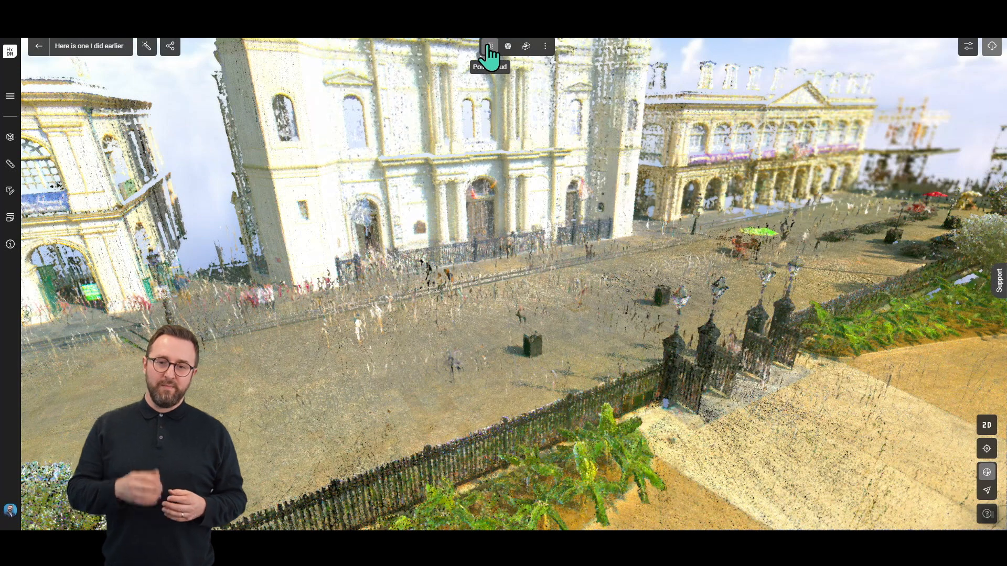
{"action": "scroll", "coordinate": [527, 344], "scroll_direction": "up", "scroll_amount": 3}
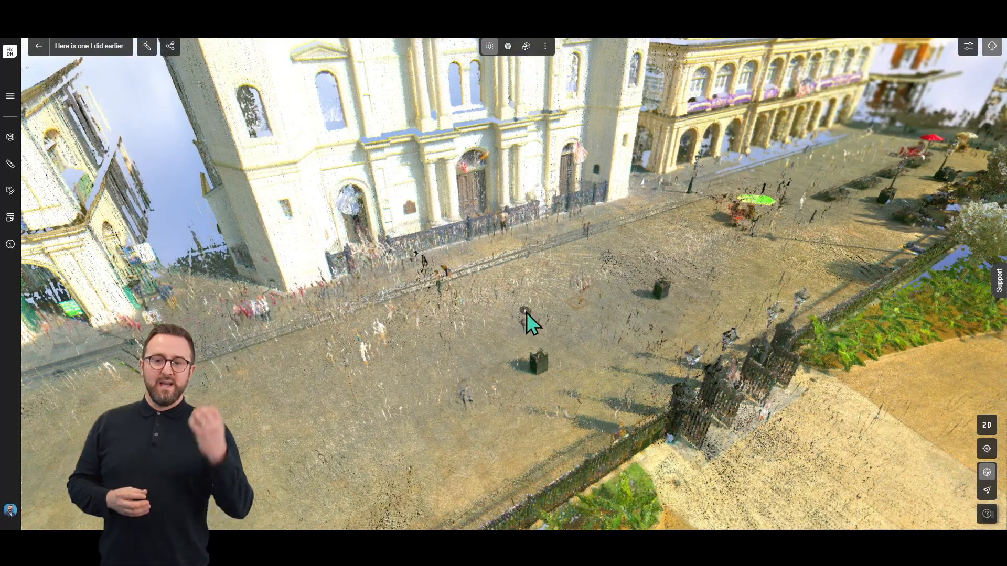
{"action": "scroll", "coordinate": [526, 317], "scroll_direction": "up", "scroll_amount": 3}
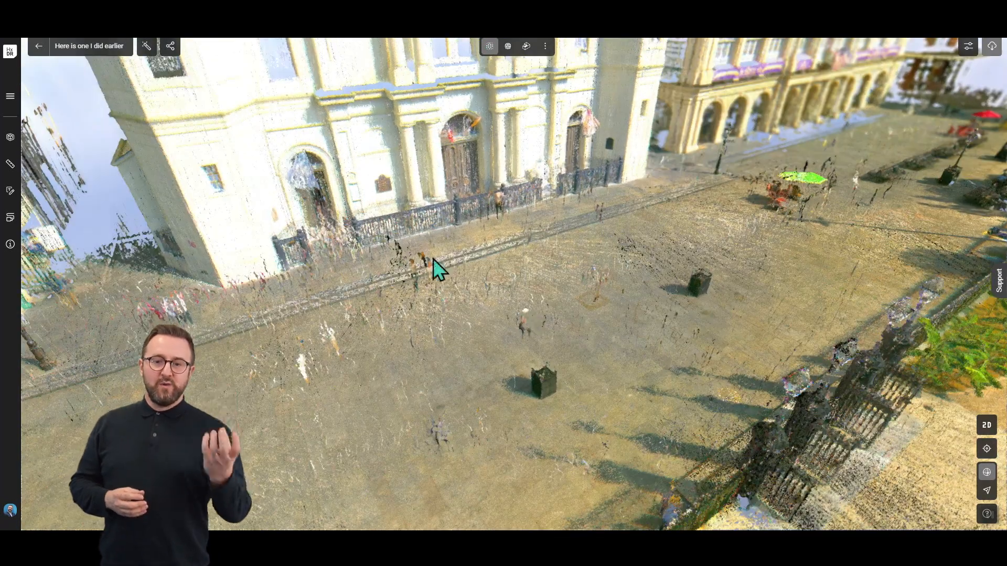
{"action": "left_click", "coordinate": [146, 46]}
{"action": "left_click", "coordinate": [171, 94]}
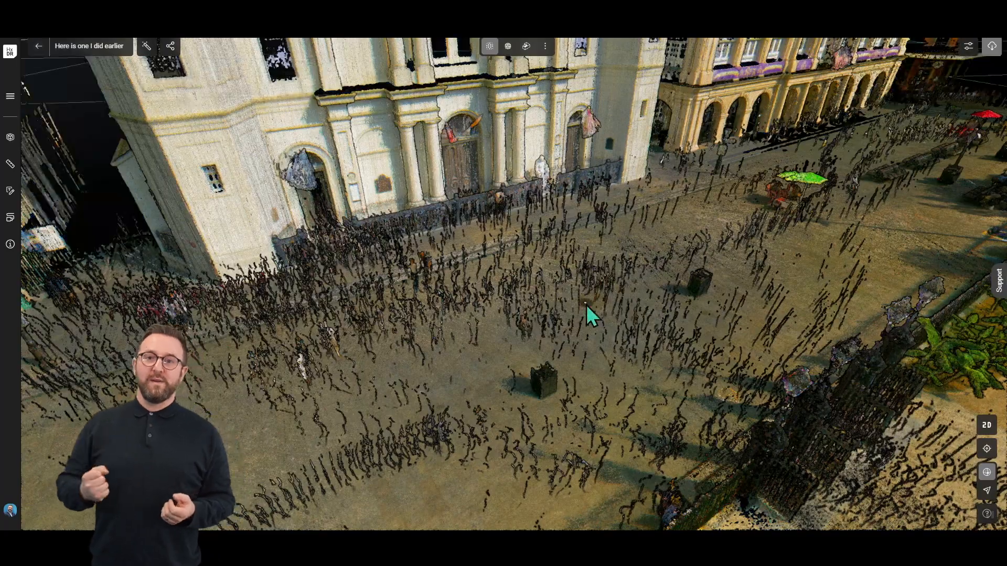
{"action": "left_click_drag", "start_coordinate": [586, 305], "coordinate": [608, 278]}
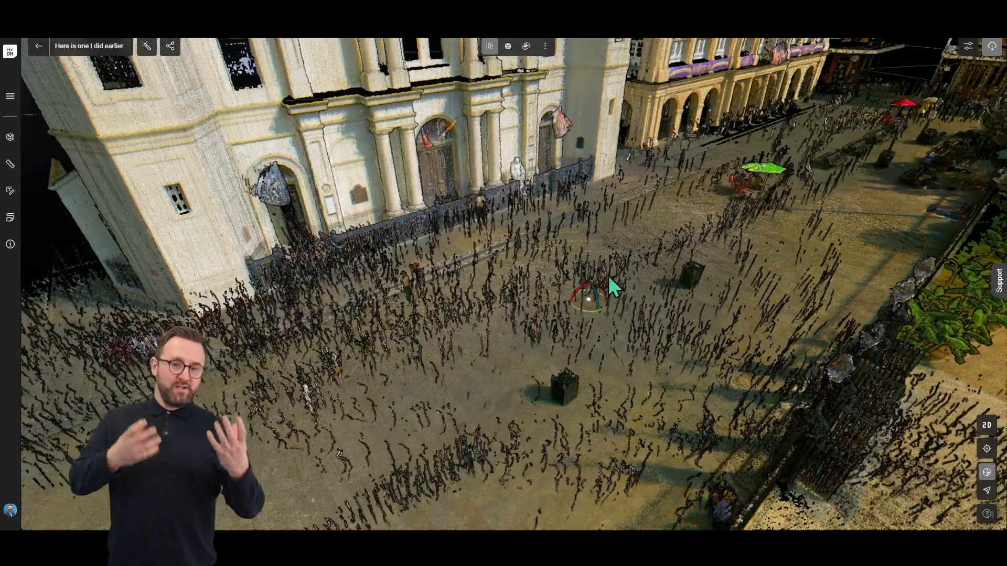
Step: Display the model as a mesh again and inspect the cleaned plaza, then view the model from farther away
{"action": "left_click", "coordinate": [507, 46]}
{"action": "left_click_drag", "start_coordinate": [728, 277], "coordinate": [700, 260]}
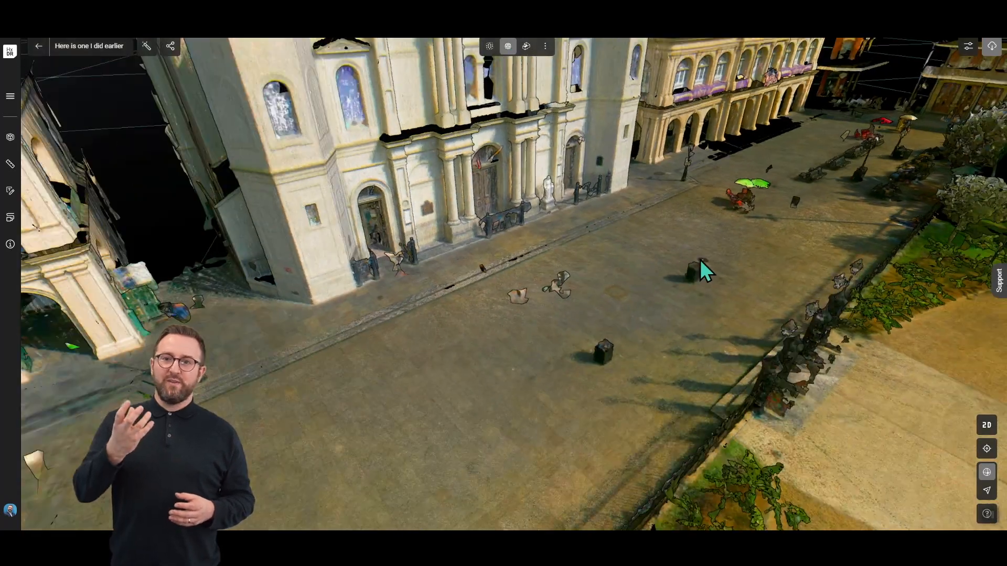
{"action": "scroll", "coordinate": [700, 260], "scroll_direction": "down", "scroll_amount": 2}
{"action": "scroll", "coordinate": [603, 266], "scroll_direction": "down", "scroll_amount": 10}
{"action": "left_click_drag", "start_coordinate": [696, 223], "coordinate": [489, 203]}
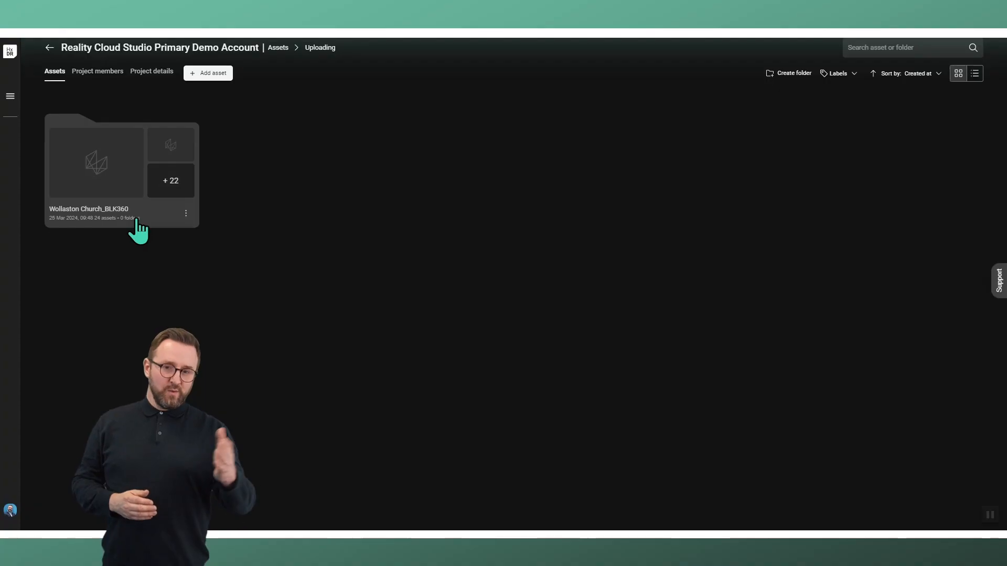
Step: Open the Wollaston Church_BLK360 folder and review its .e57 setups and the Church for RCS.json file
{"action": "left_click", "coordinate": [152, 221]}
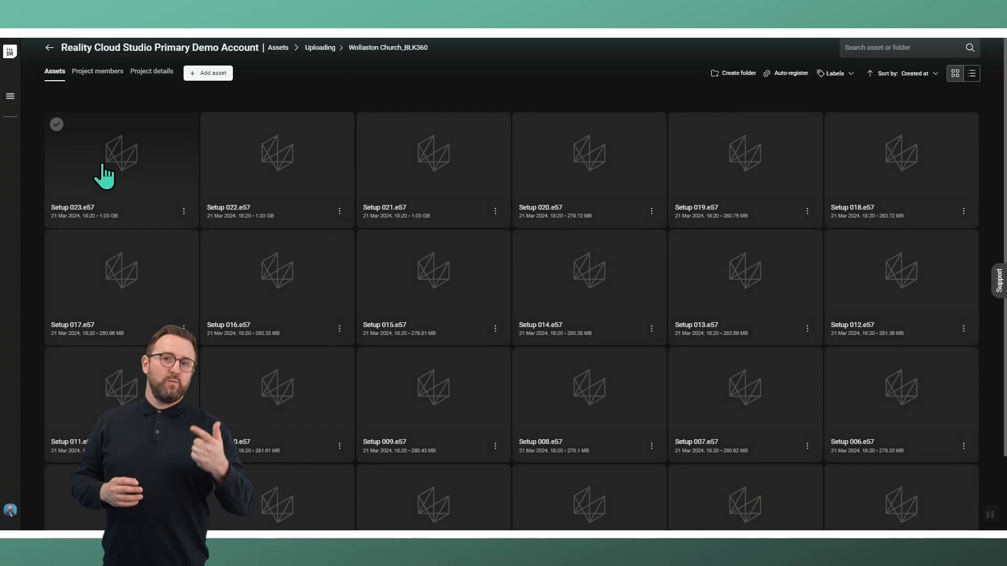
{"action": "scroll", "coordinate": [765, 193], "scroll_direction": "down", "scroll_amount": 2}
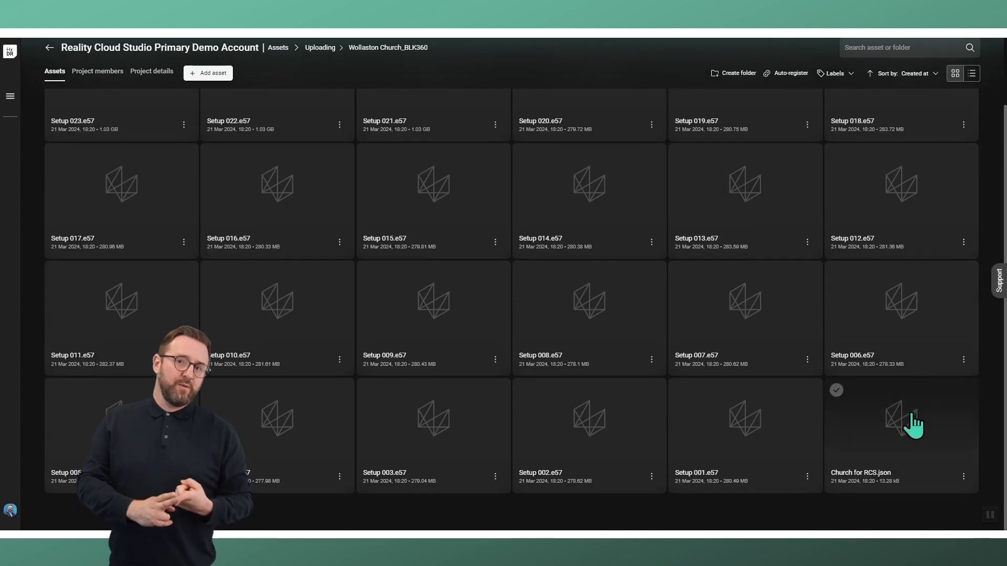
{"action": "scroll", "coordinate": [170, 361], "scroll_direction": "up", "scroll_amount": 2}
{"action": "scroll", "coordinate": [170, 362], "scroll_direction": "down", "scroll_amount": 2}
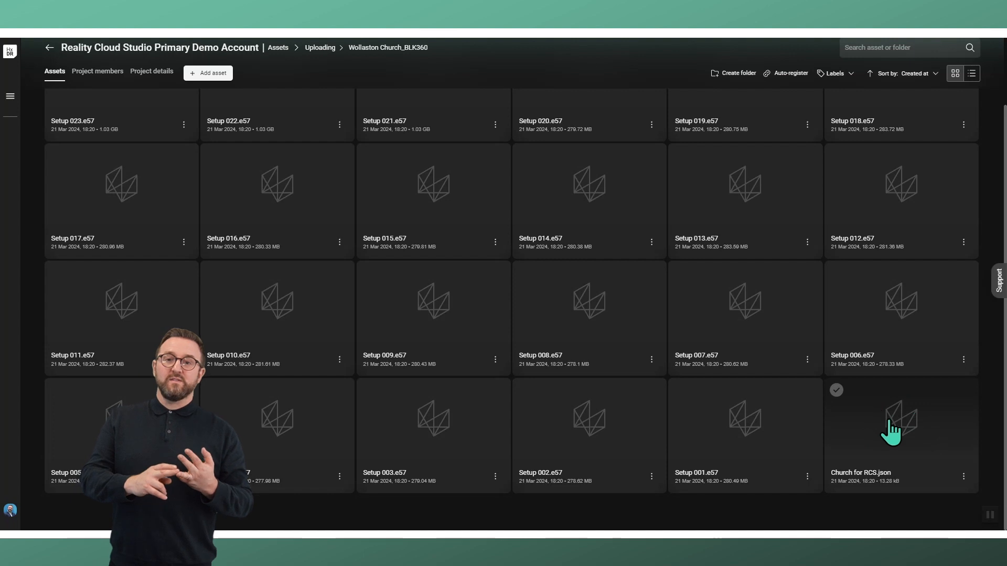
Step: Open the Setup 009.e57 scan and inspect the church entrance, tower and surrounding trees from several angles
{"action": "left_click", "coordinate": [427, 321]}
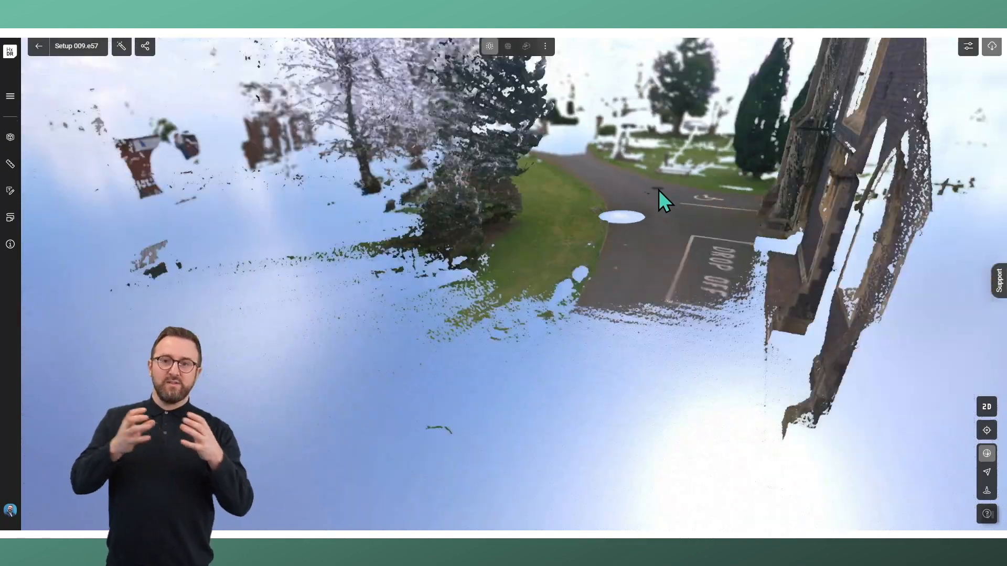
{"action": "mouse_move", "coordinate": [658, 190]}
{"action": "left_mouse_down"}
{"action": "mouse_move", "coordinate": [890, 236]}
{"action": "mouse_move", "coordinate": [555, 279]}
{"action": "mouse_move", "coordinate": [767, 294]}
{"action": "mouse_move", "coordinate": [383, 287]}
{"action": "left_mouse_up"}
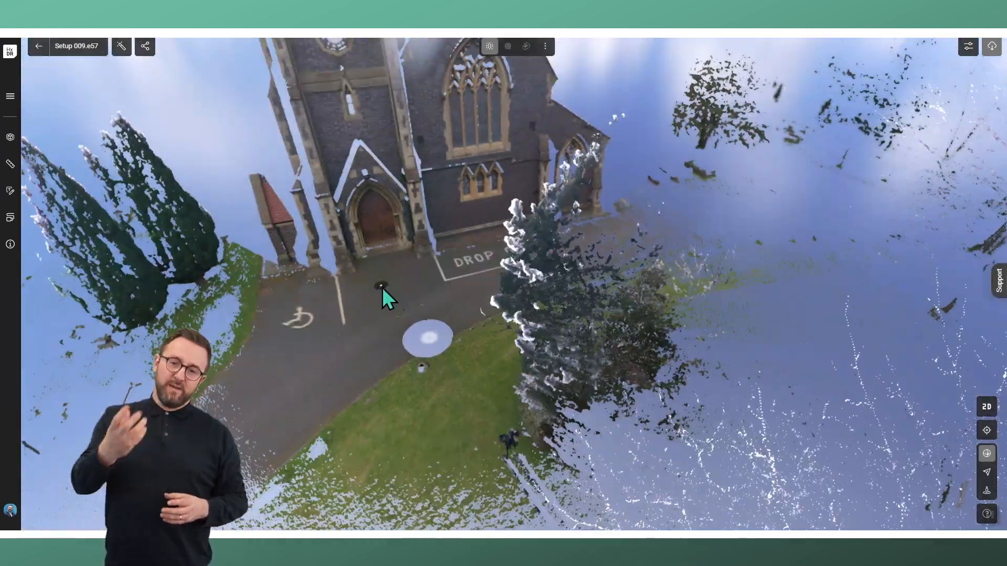
{"action": "right_click_drag", "start_coordinate": [383, 286], "coordinate": [632, 292]}
{"action": "left_click_drag", "start_coordinate": [632, 292], "coordinate": [597, 272]}
{"action": "right_click_drag", "start_coordinate": [596, 271], "coordinate": [544, 351]}
{"action": "left_click_drag", "start_coordinate": [544, 351], "coordinate": [561, 309]}
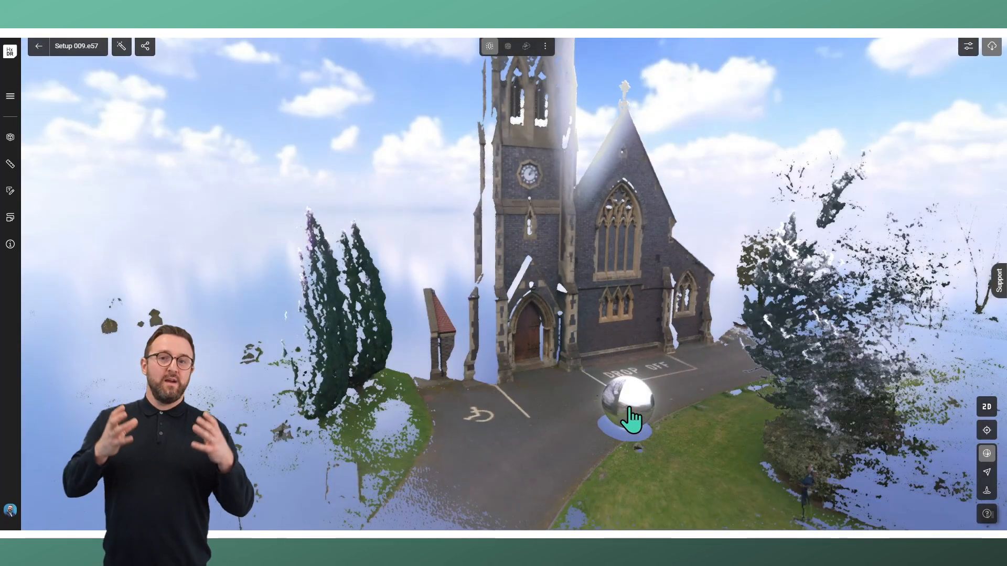
Step: Enter the panorama at the scan position, look over the church facade, and return to the Wollaston Church_BLK360 folder
{"action": "left_click", "coordinate": [630, 408]}
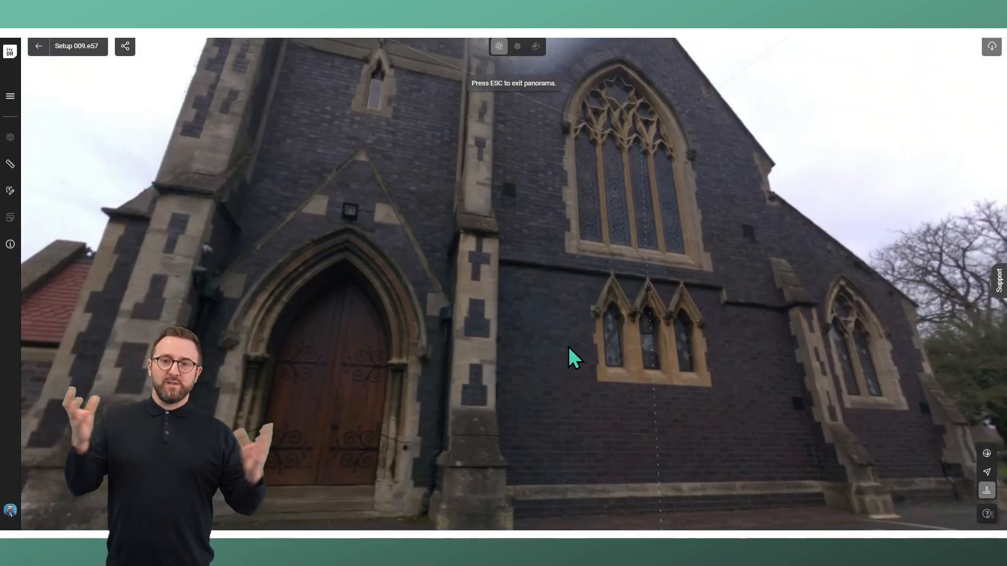
{"action": "scroll", "coordinate": [568, 344], "scroll_direction": "down", "scroll_amount": 5}
{"action": "left_click_drag", "start_coordinate": [565, 339], "coordinate": [611, 302]}
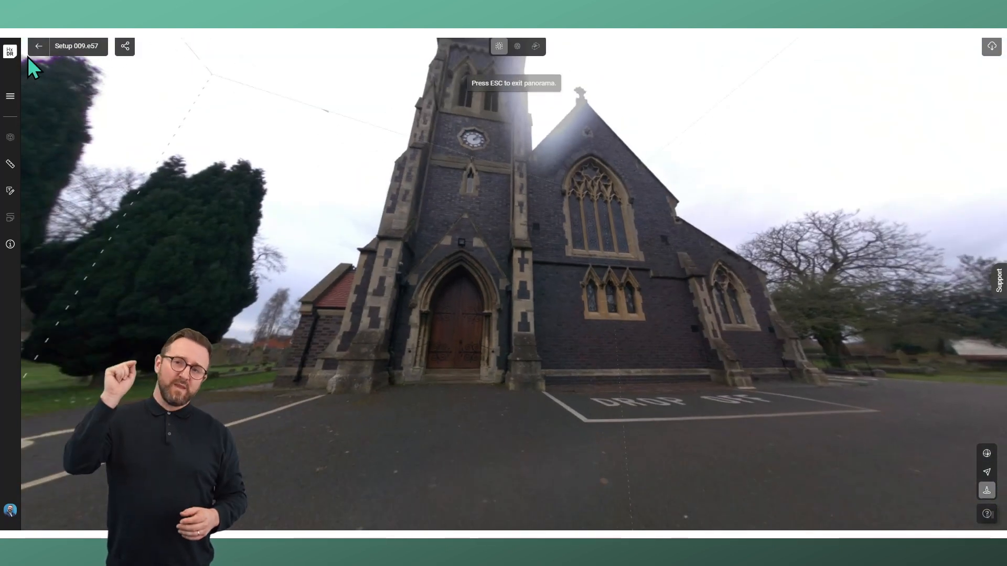
{"action": "left_click", "coordinate": [39, 46]}
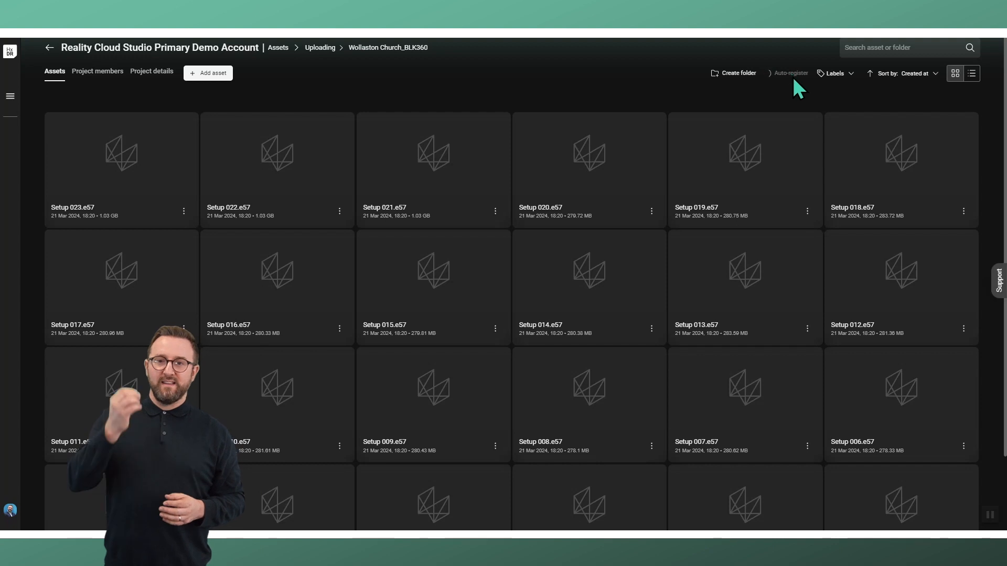
Step: Auto-register the 24 church assets in the .e57 category under the name "Wollaston Church Auto-reg"
{"action": "left_click", "coordinate": [792, 75]}
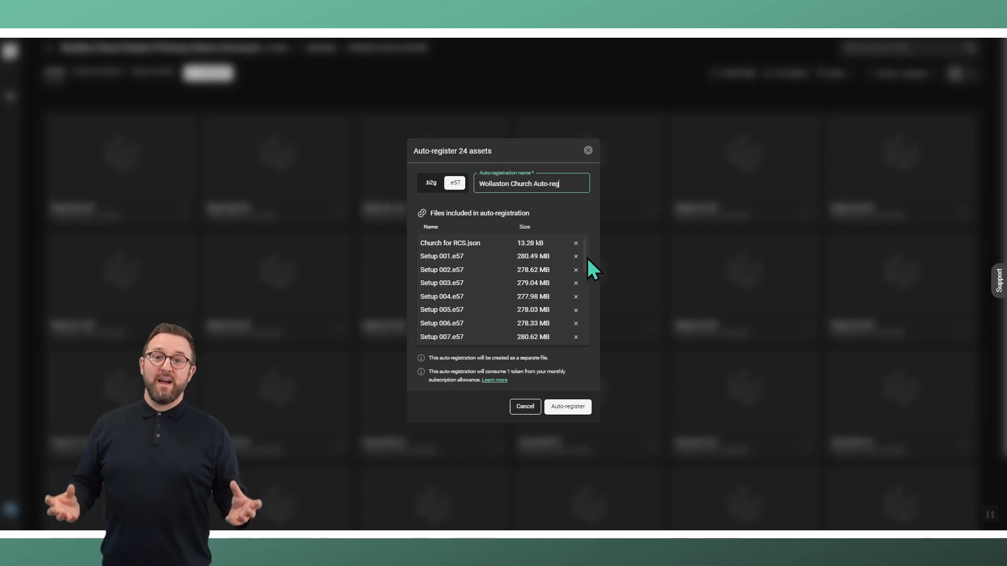
{"action": "mouse_move", "coordinate": [586, 260]}
{"action": "left_mouse_down"}
{"action": "mouse_move", "coordinate": [586, 354]}
{"action": "mouse_move", "coordinate": [586, 255]}
{"action": "left_mouse_up"}
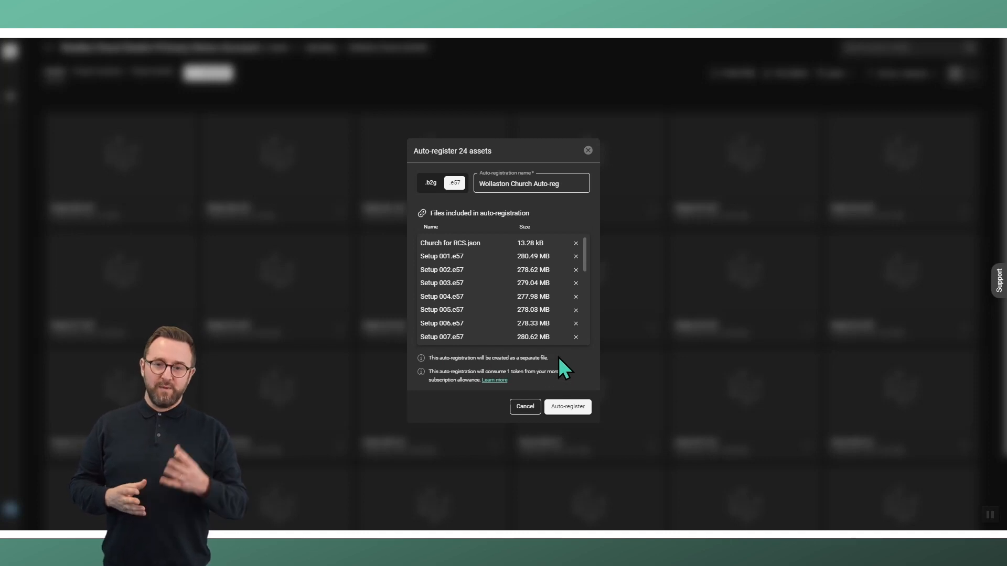
{"action": "left_click", "coordinate": [432, 185]}
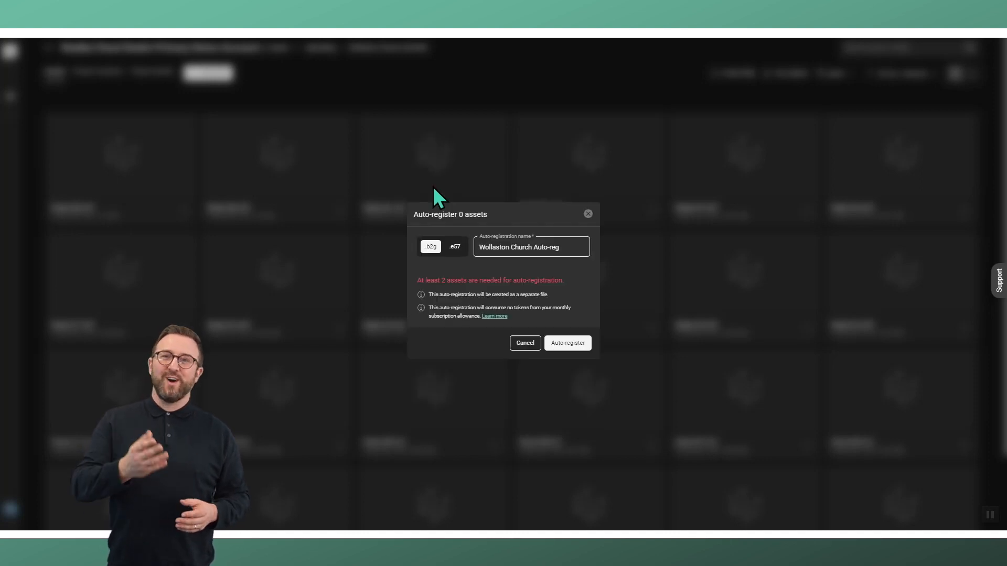
{"action": "left_click", "coordinate": [455, 247]}
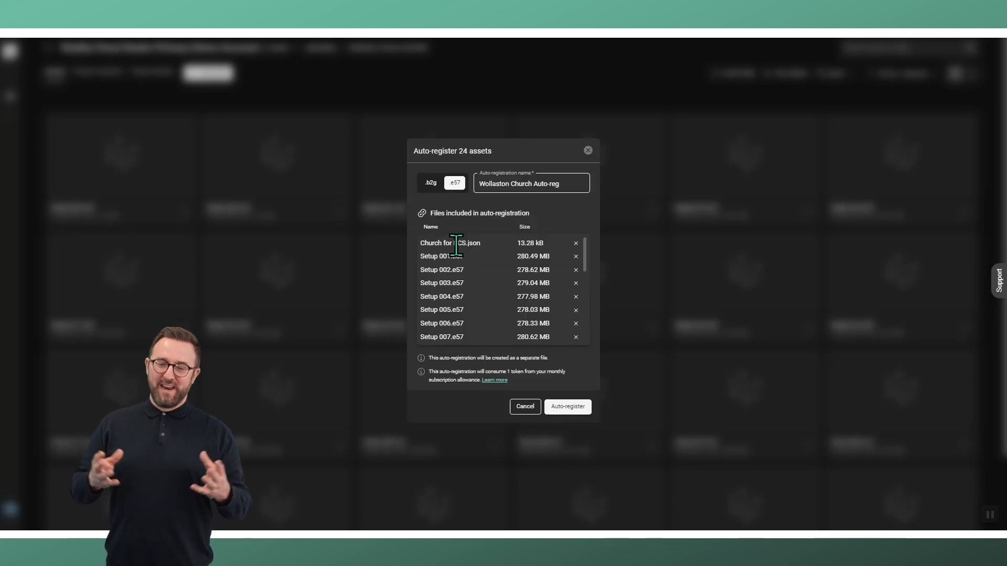
{"action": "left_click", "coordinate": [576, 408]}
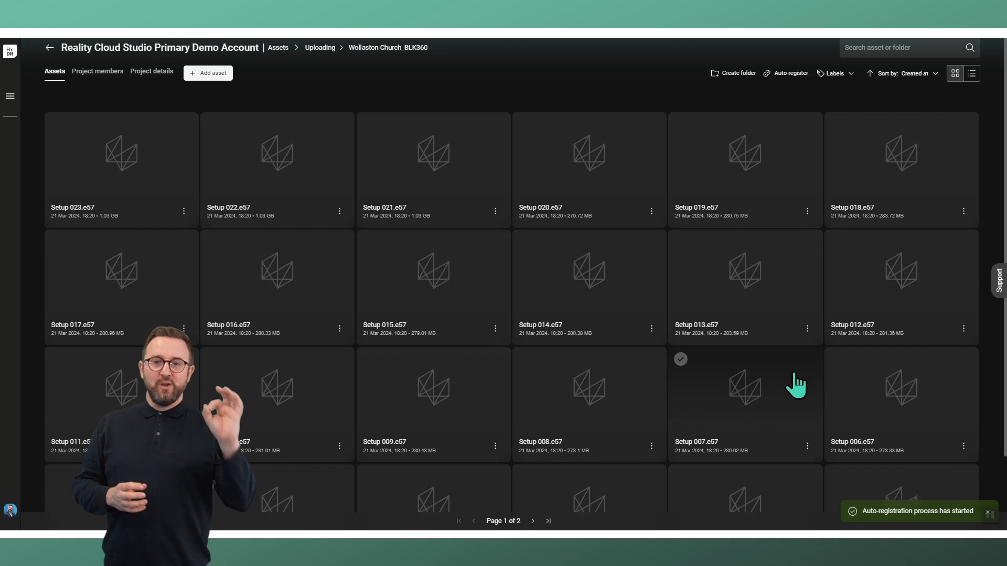
Step: Find the Wollaston Church Auto-reg asset on the folder's second page and move it to the project's Meshing folder
{"action": "scroll", "coordinate": [800, 362], "scroll_direction": "down", "scroll_amount": 2}
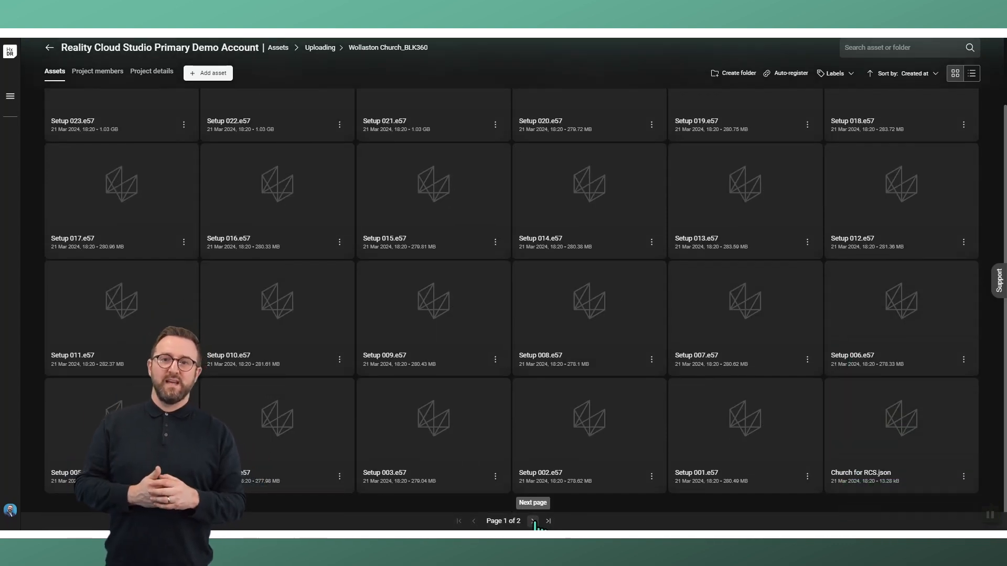
{"action": "left_click", "coordinate": [533, 521]}
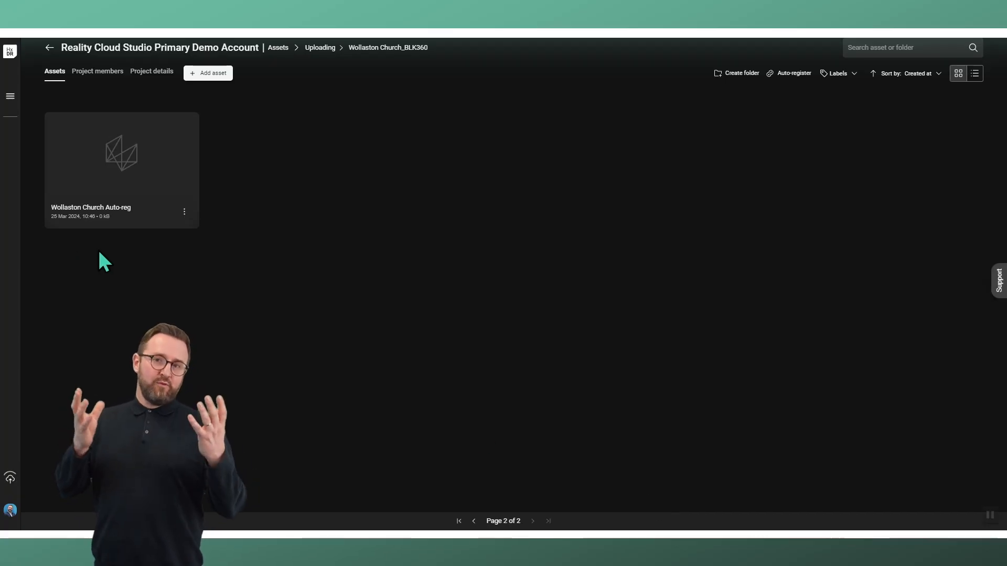
{"action": "left_click", "coordinate": [184, 212]}
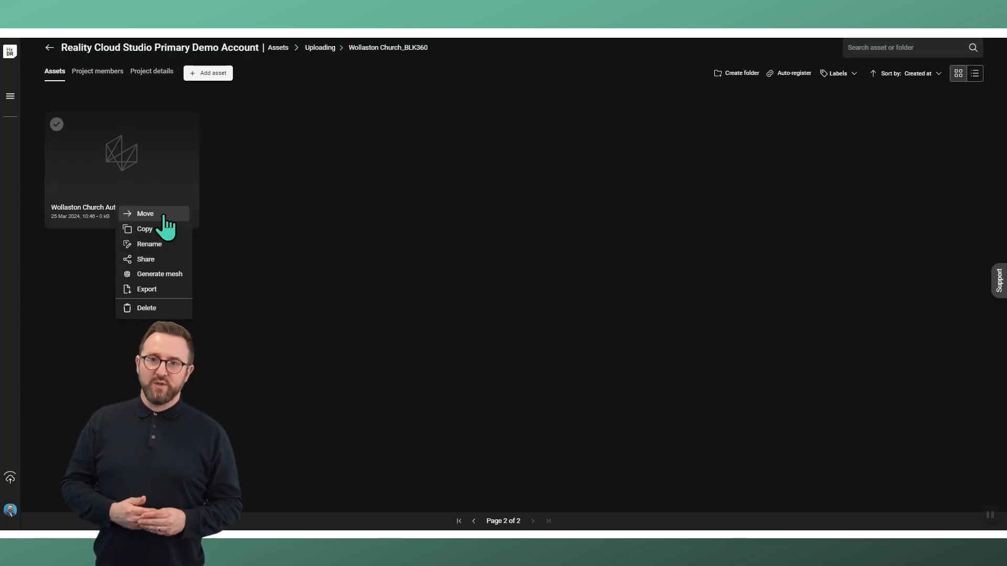
{"action": "left_click", "coordinate": [165, 215]}
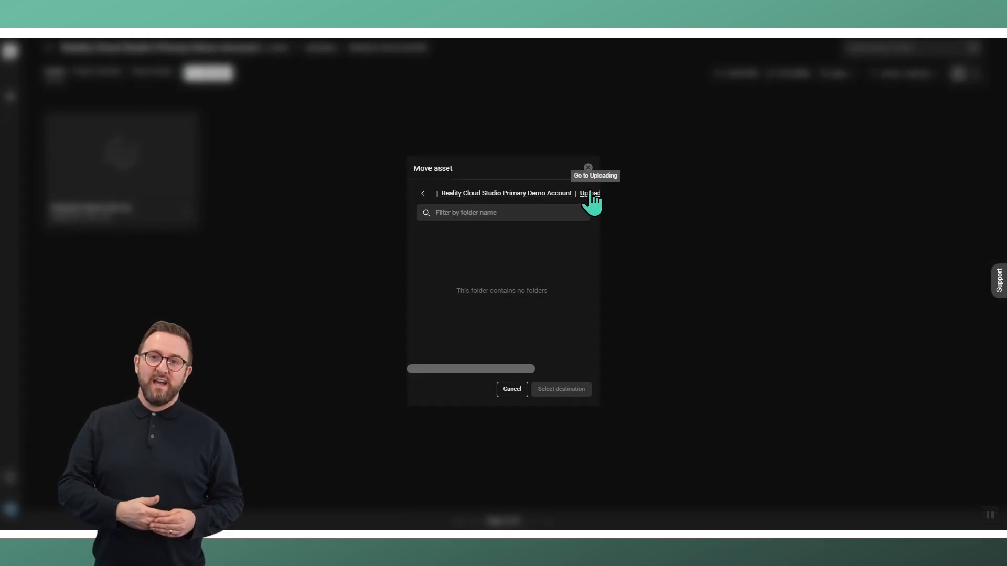
{"action": "left_click", "coordinate": [545, 193]}
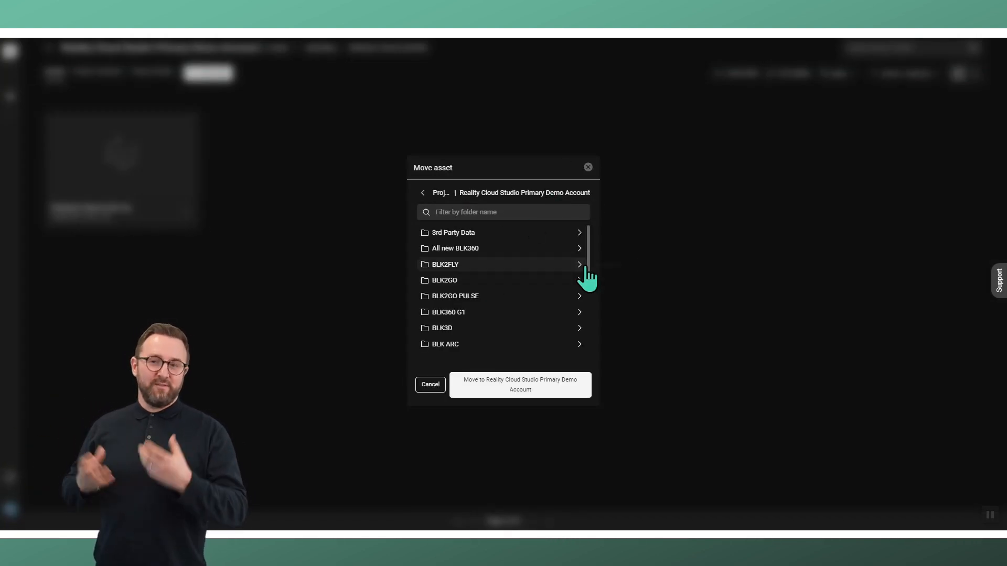
{"action": "left_click_drag", "start_coordinate": [590, 258], "coordinate": [584, 305]}
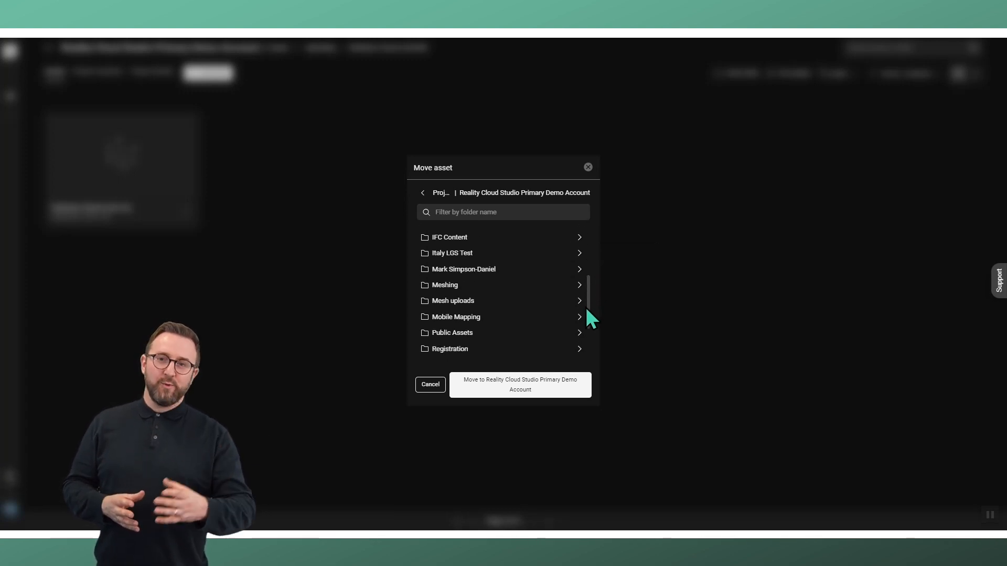
{"action": "left_click", "coordinate": [464, 287]}
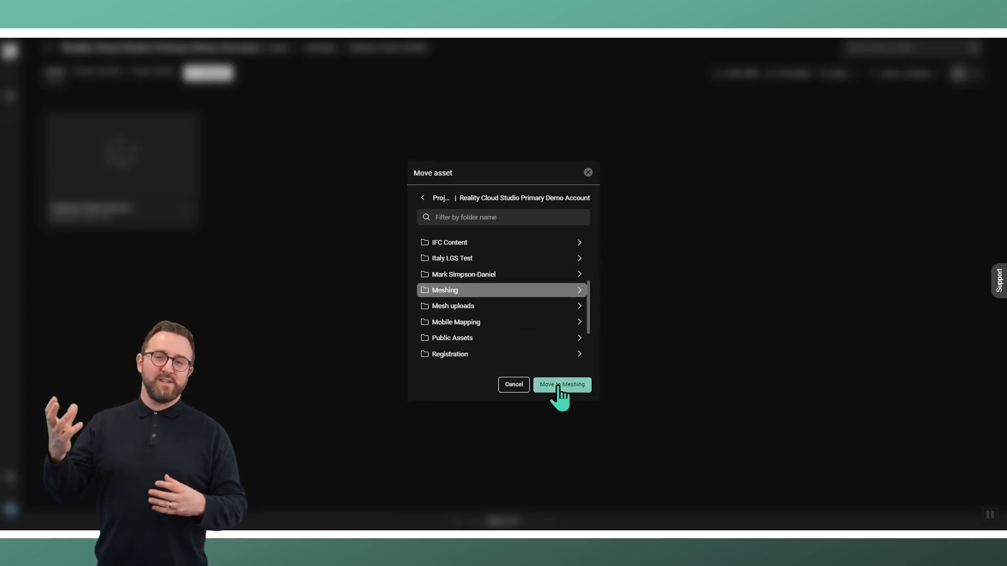
{"action": "left_click", "coordinate": [580, 386]}
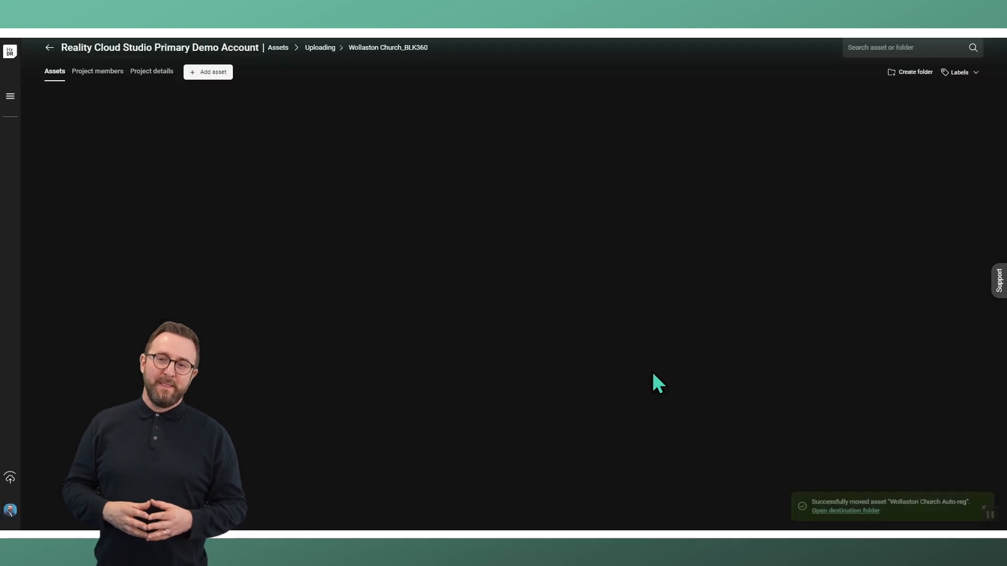
Step: Go to the Meshing destination folder and open the Wollaston Church Auto-reg asset
{"action": "left_click", "coordinate": [856, 513]}
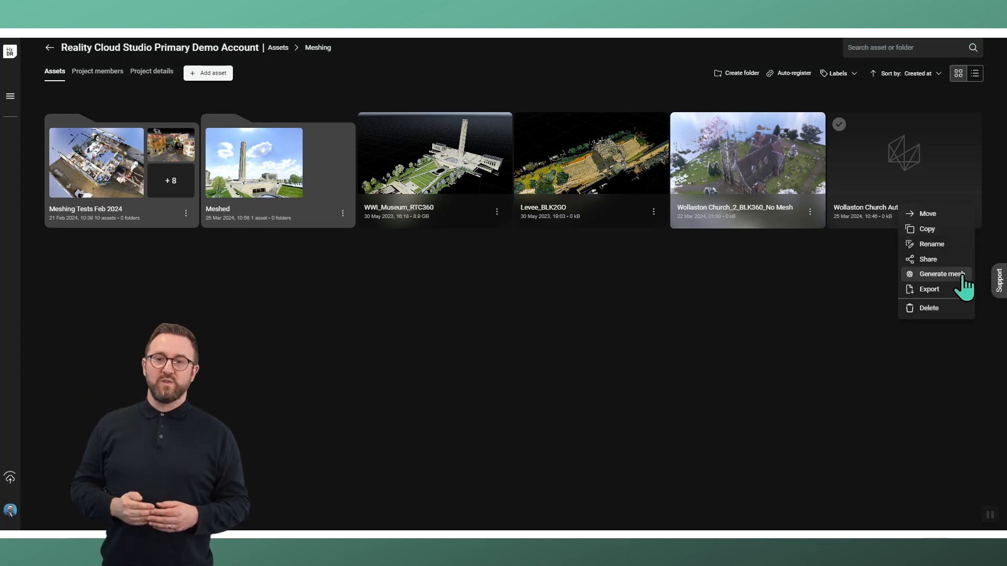
{"action": "left_click", "coordinate": [885, 158]}
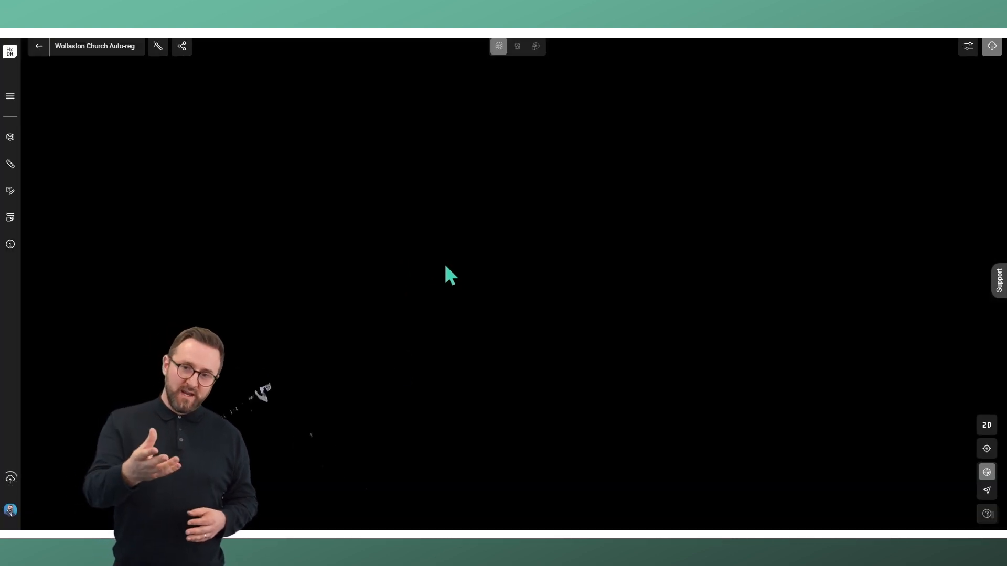
Step: Inspect the registered church point cloud around the tiled-roof porch, the arched windows and the corner buttresses
{"action": "scroll", "coordinate": [464, 294], "scroll_direction": "up", "scroll_amount": 10}
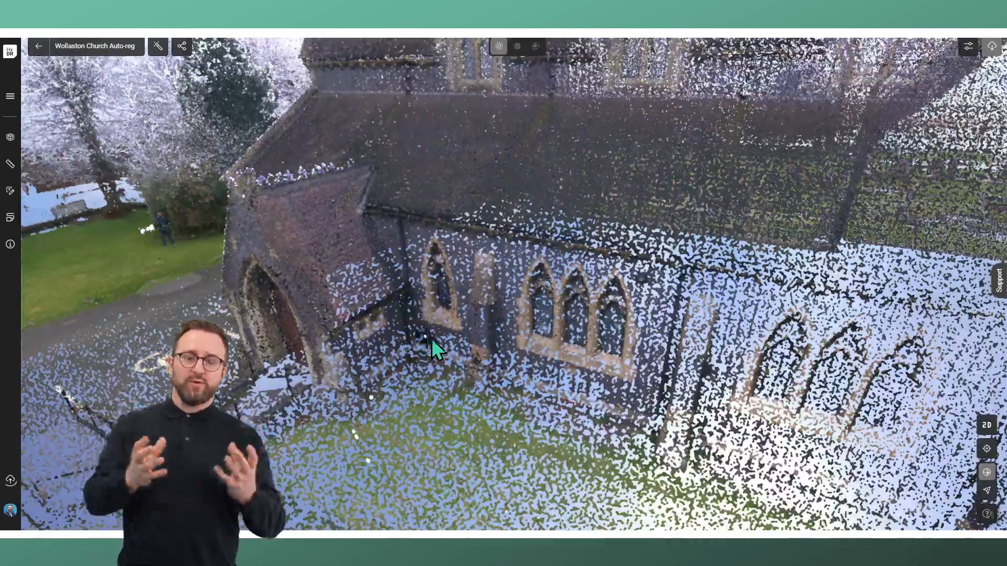
{"action": "left_click_drag", "start_coordinate": [431, 340], "coordinate": [755, 315]}
{"action": "right_click_drag", "start_coordinate": [322, 312], "coordinate": [750, 206]}
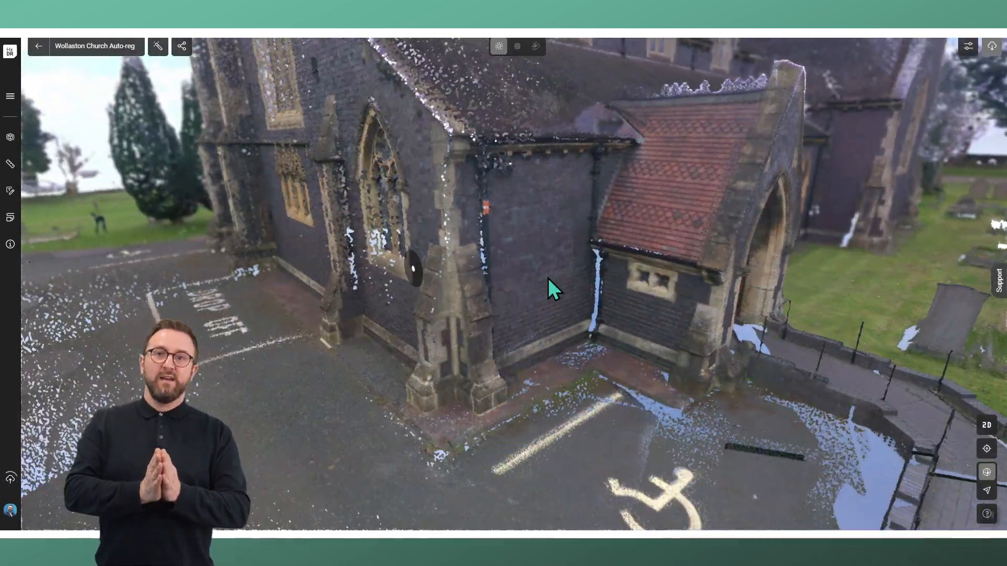
{"action": "right_click_drag", "start_coordinate": [414, 266], "coordinate": [545, 275]}
{"action": "left_click_drag", "start_coordinate": [527, 297], "coordinate": [575, 263]}
{"action": "right_click_drag", "start_coordinate": [516, 309], "coordinate": [505, 317]}
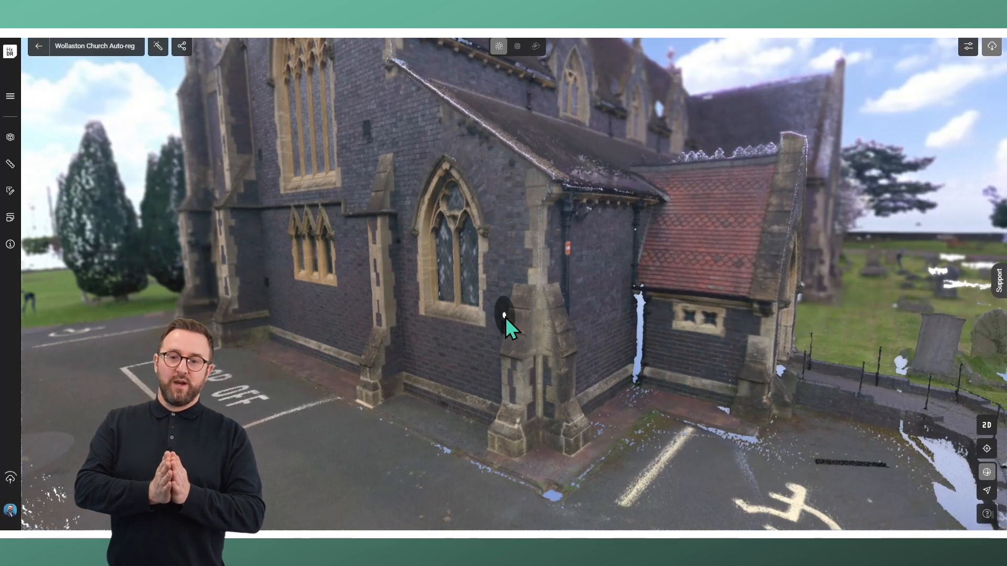
Step: Return to the Meshing folder and start mesh generation for the Wollaston Church Auto-reg asset
{"action": "left_click", "coordinate": [39, 46]}
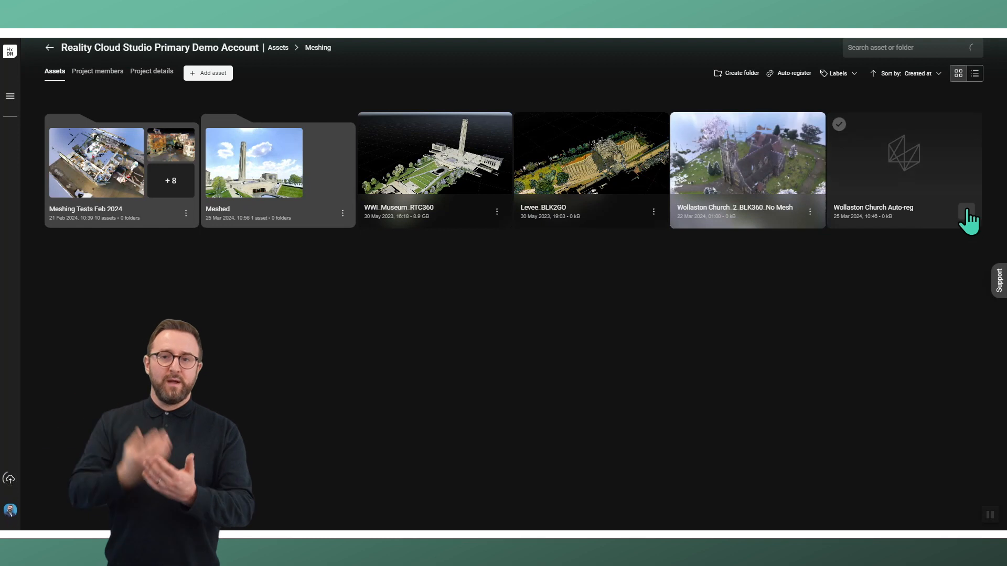
{"action": "left_click", "coordinate": [966, 213]}
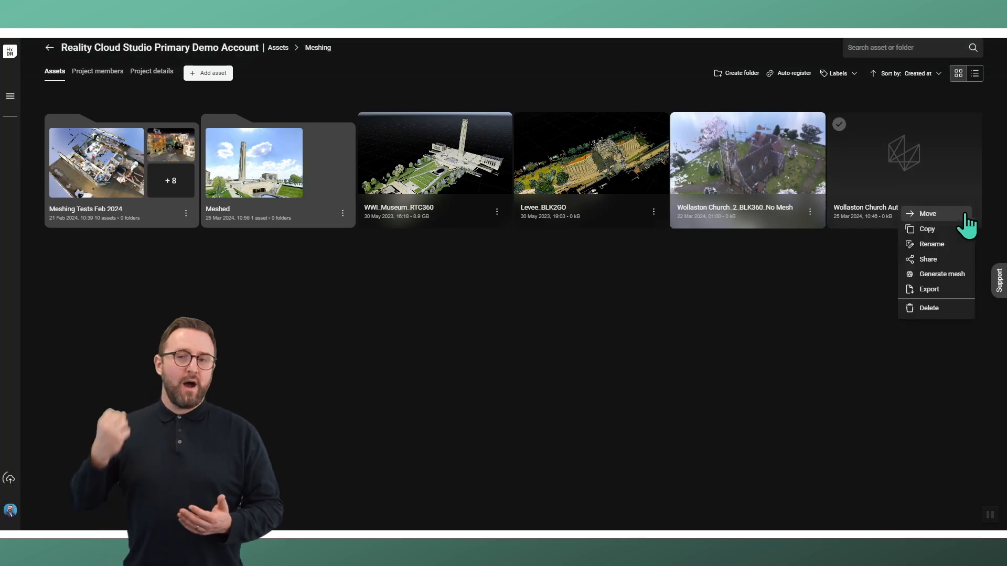
{"action": "left_click", "coordinate": [942, 274]}
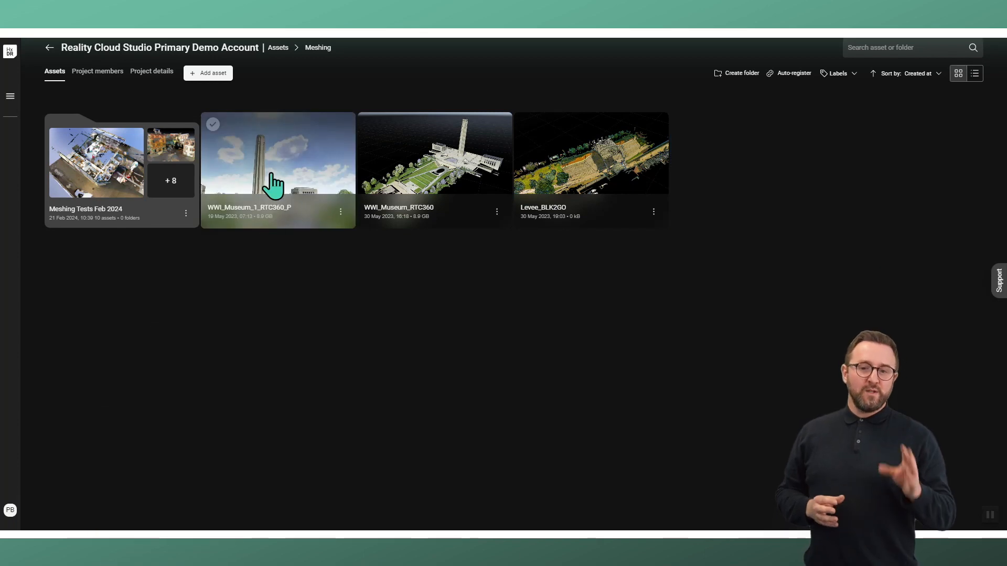
Step: Check the available asset actions for WWI_Museum_RTC360 and Levee_BLK2GO, including Generate mesh
{"action": "left_click", "coordinate": [497, 211]}
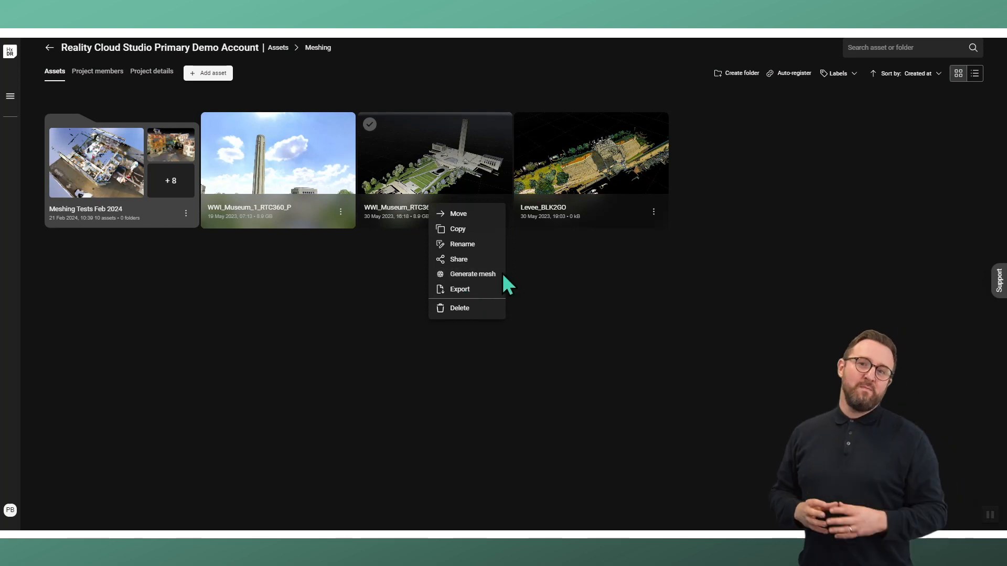
{"action": "left_click", "coordinate": [654, 212]}
{"action": "left_click", "coordinate": [653, 212]}
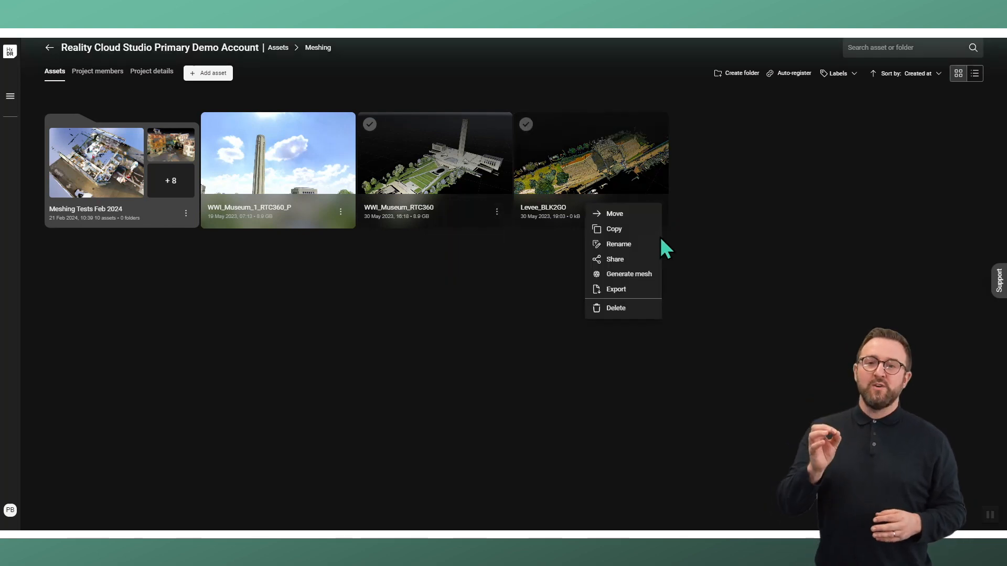
{"action": "left_click", "coordinate": [717, 267]}
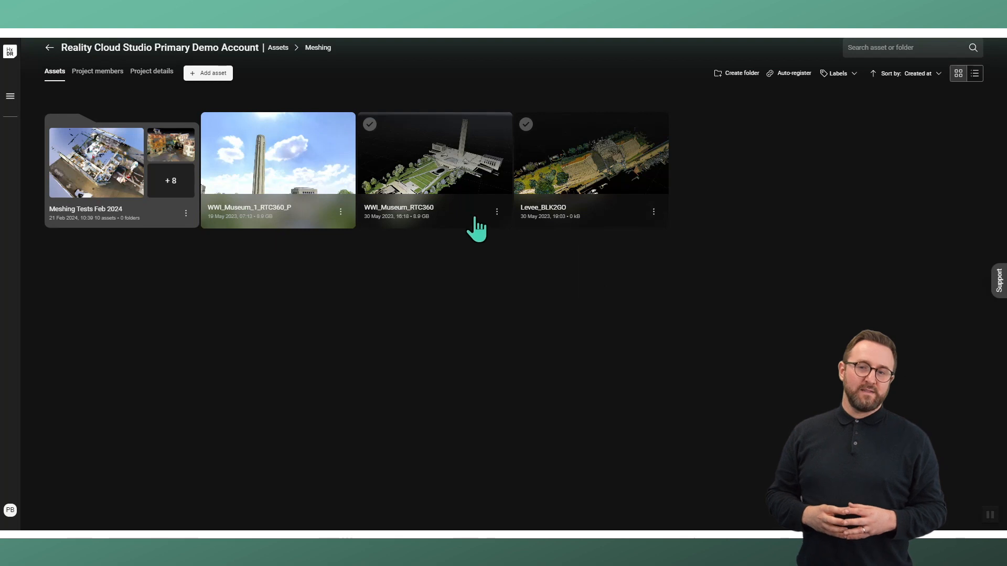
Step: Open the WWI_Museum_RTC360 asset and view its whole point cloud from above
{"action": "left_click", "coordinate": [450, 179]}
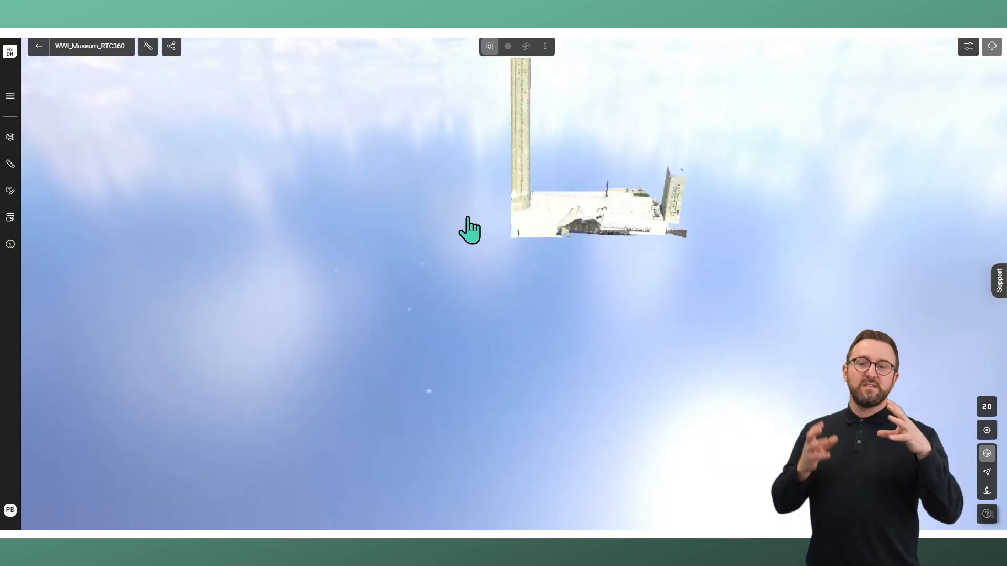
{"action": "scroll", "coordinate": [557, 276], "scroll_direction": "down", "scroll_amount": 3}
{"action": "left_click_drag", "start_coordinate": [558, 276], "coordinate": [463, 298]}
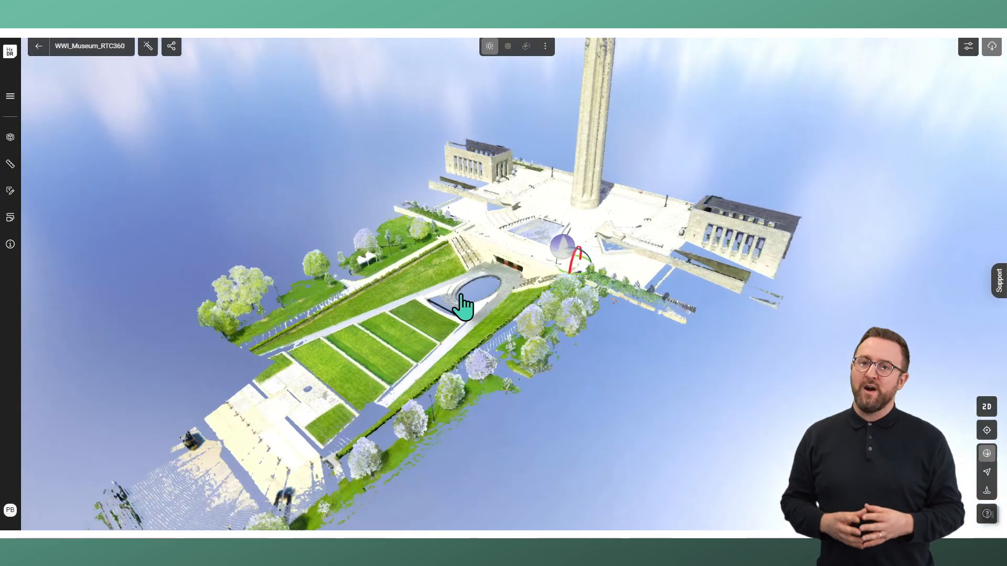
{"action": "scroll", "coordinate": [466, 286], "scroll_direction": "down", "scroll_amount": 3}
{"action": "right_click_drag", "start_coordinate": [466, 285], "coordinate": [476, 305]}
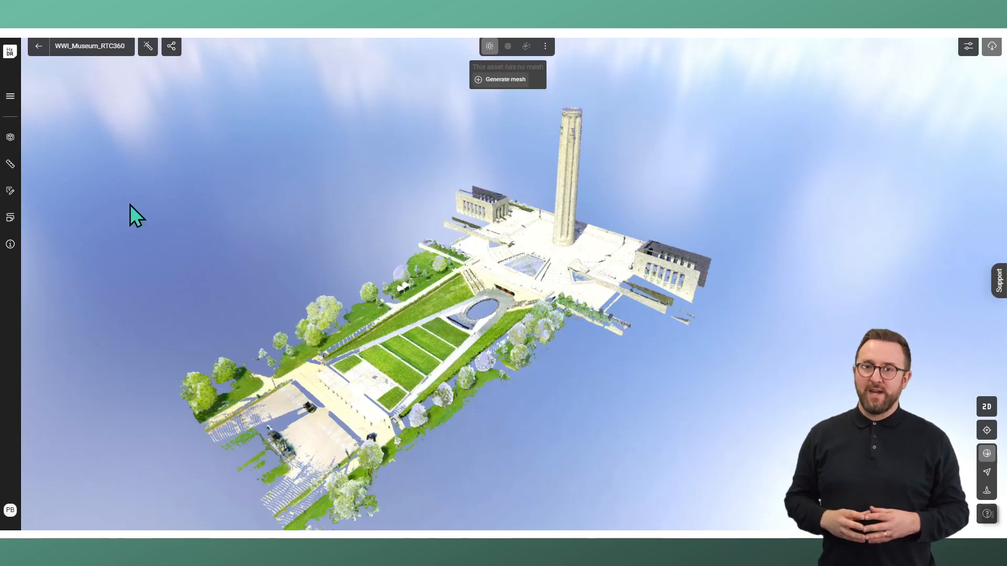
Step: Bring up mesh generation from the asset's details, choose RTC360 as the scanning device, and dismiss it without meshing
{"action": "left_click", "coordinate": [10, 244]}
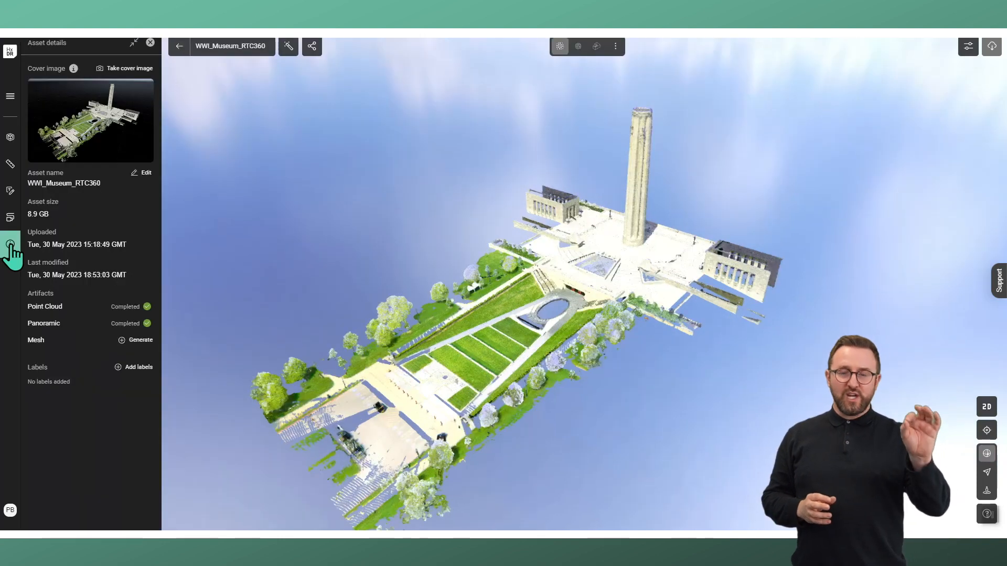
{"action": "left_click", "coordinate": [137, 341]}
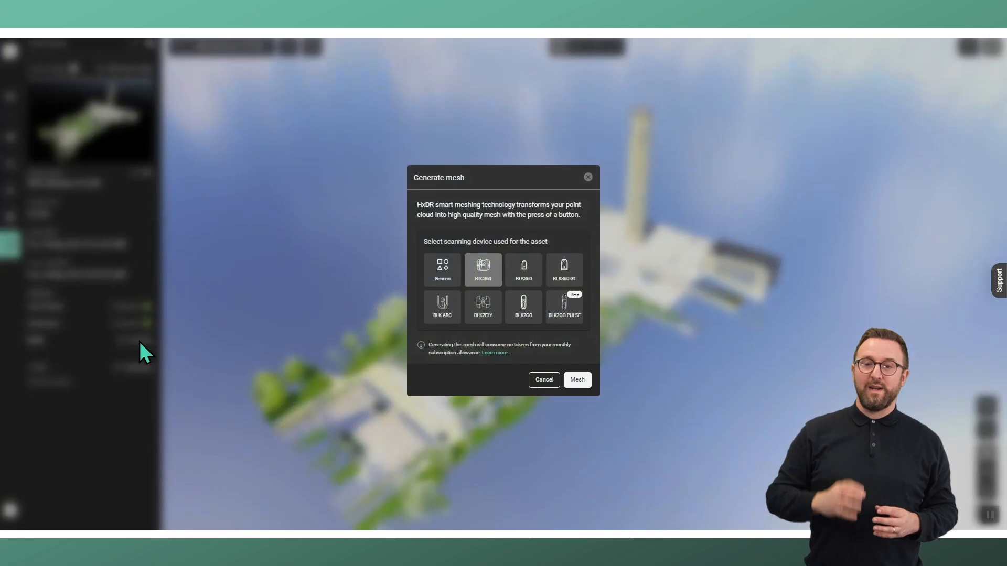
{"action": "left_click", "coordinate": [495, 276]}
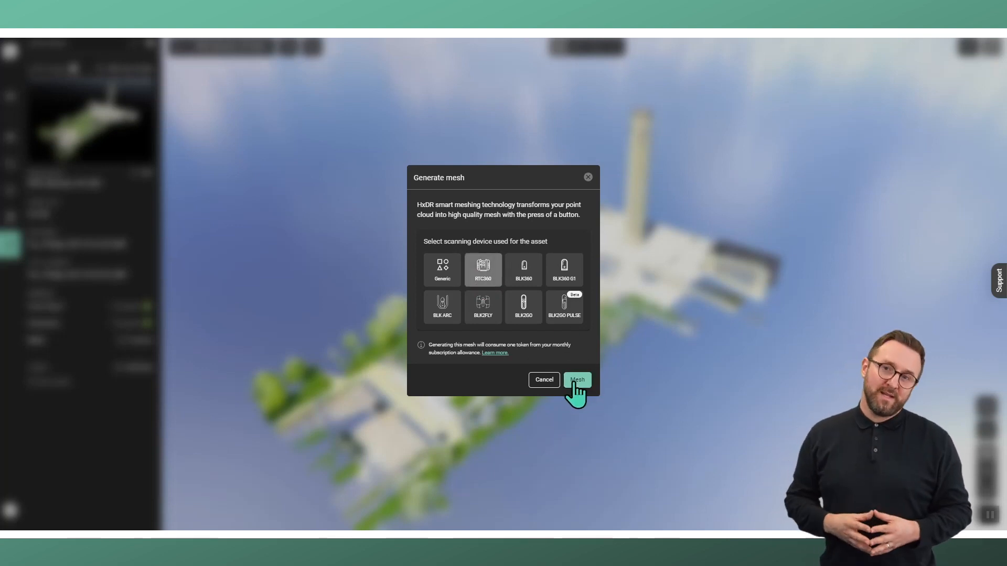
{"action": "left_click", "coordinate": [588, 178]}
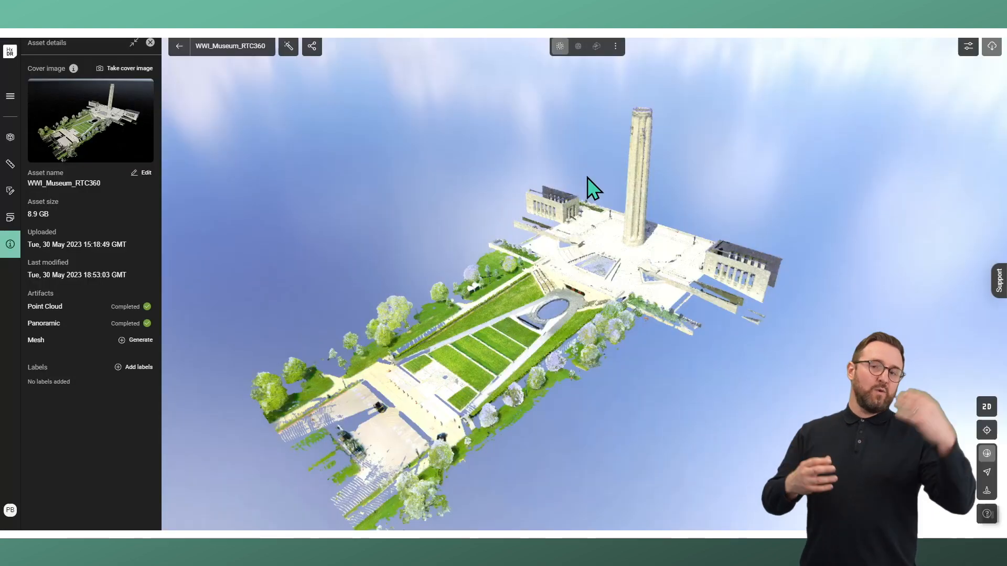
Step: Return to the Meshing folder, check the actions offered for WWI_Museum_1_RTC360_P, and open that asset
{"action": "left_click", "coordinate": [179, 46]}
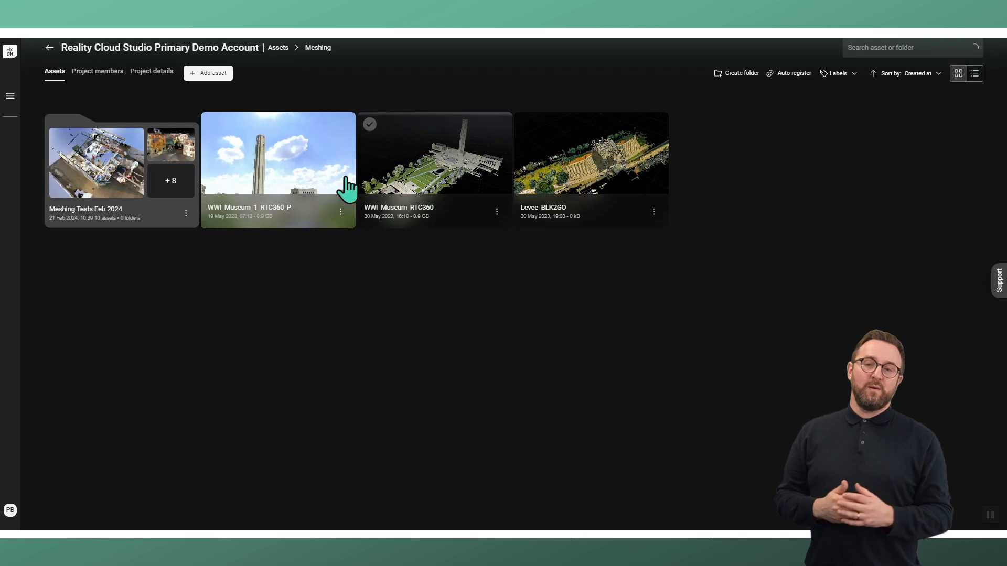
{"action": "left_click", "coordinate": [340, 212]}
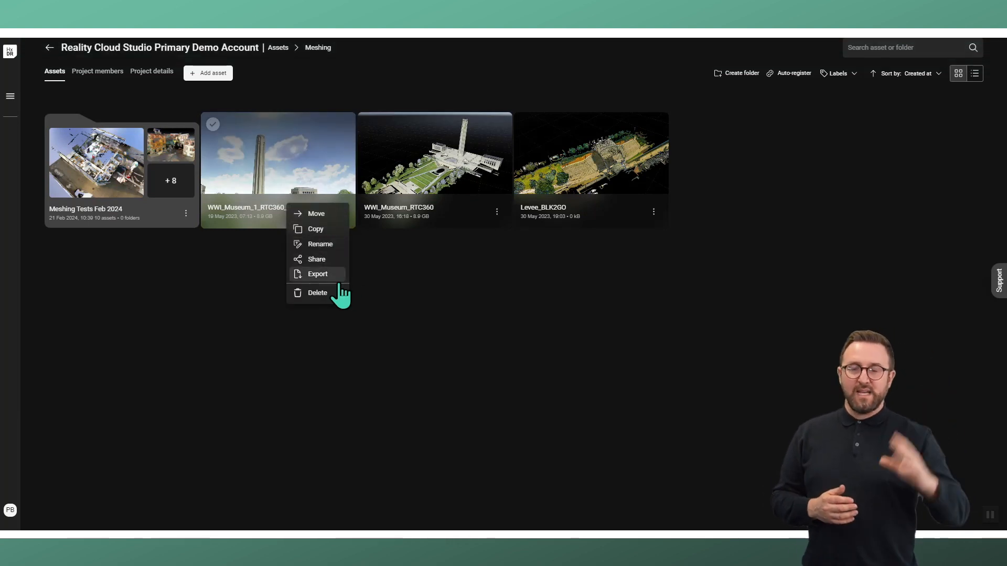
{"action": "left_click", "coordinate": [265, 269]}
{"action": "left_click", "coordinate": [262, 167]}
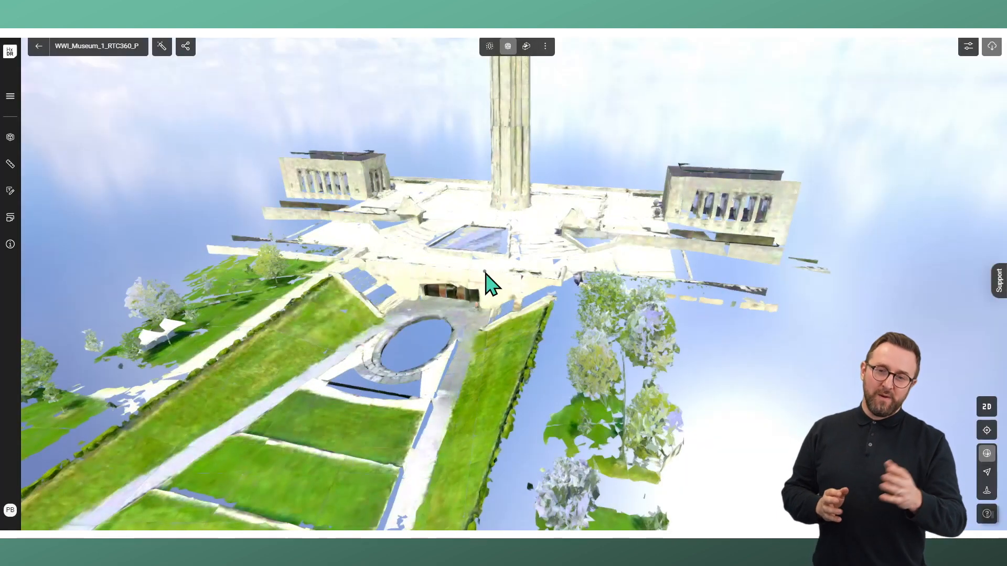
Step: Examine the museum mesh from an overview to the tower base, including the inscription engraved around it
{"action": "scroll", "coordinate": [484, 268], "scroll_direction": "down", "scroll_amount": 2}
{"action": "left_click_drag", "start_coordinate": [479, 252], "coordinate": [445, 275]}
{"action": "scroll", "coordinate": [447, 275], "scroll_direction": "up", "scroll_amount": 4}
{"action": "scroll", "coordinate": [452, 286], "scroll_direction": "up", "scroll_amount": 10}
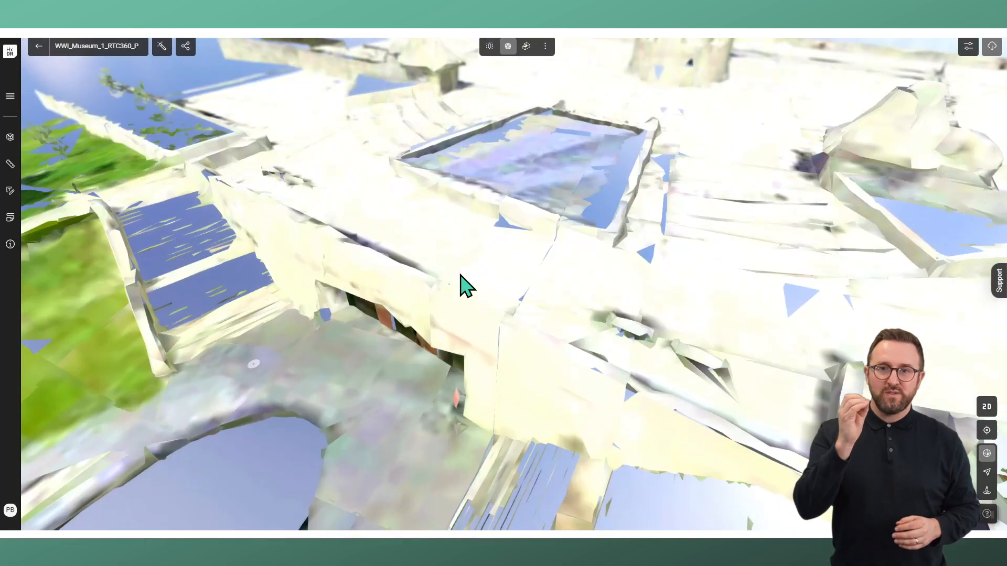
{"action": "scroll", "coordinate": [560, 267], "scroll_direction": "up", "scroll_amount": 3}
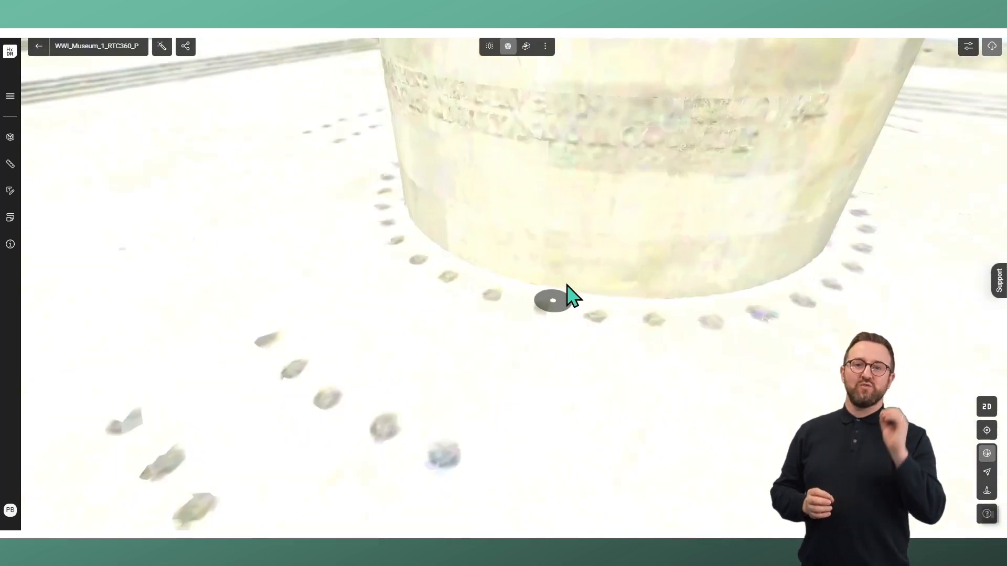
{"action": "left_click_drag", "start_coordinate": [567, 286], "coordinate": [575, 252]}
{"action": "right_click_drag", "start_coordinate": [575, 252], "coordinate": [542, 368]}
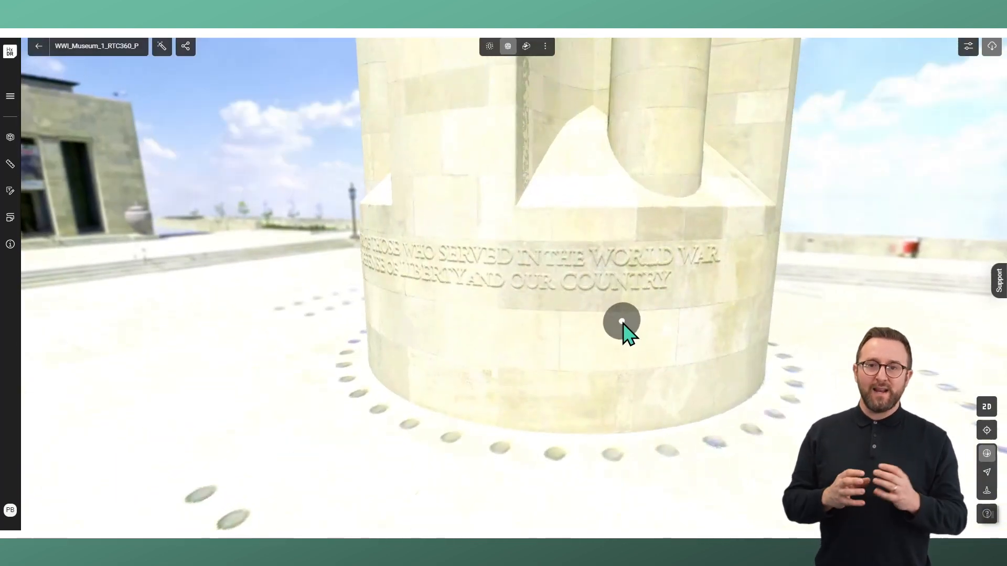
{"action": "left_click_drag", "start_coordinate": [409, 353], "coordinate": [595, 354]}
{"action": "right_click_drag", "start_coordinate": [412, 335], "coordinate": [500, 314]}
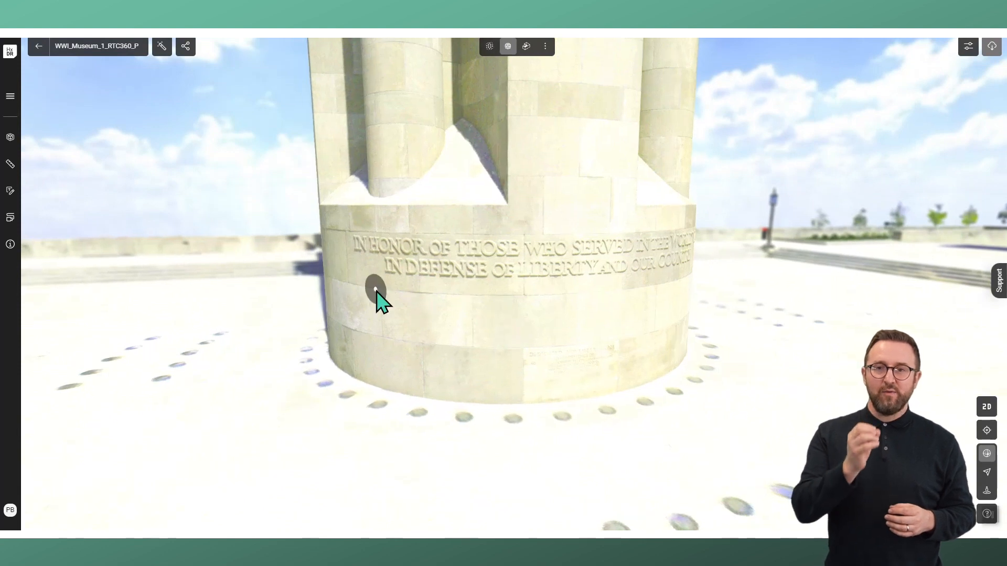
{"action": "left_click_drag", "start_coordinate": [378, 291], "coordinate": [147, 316]}
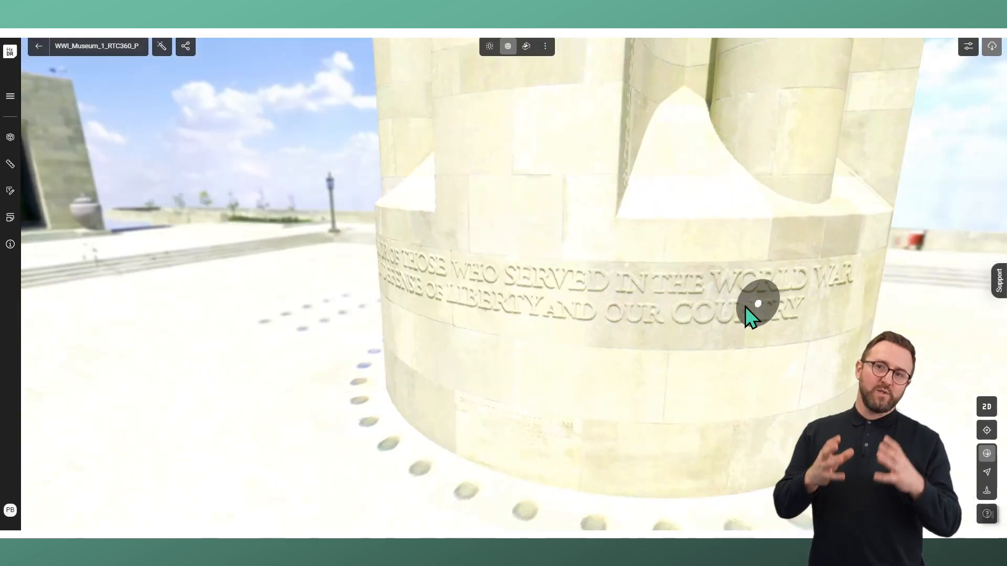
Step: Move from the tower base across the plaza and examine the mesh of the stone sphinx sculpture
{"action": "right_click_drag", "start_coordinate": [744, 306], "coordinate": [415, 283]}
{"action": "scroll", "coordinate": [414, 283], "scroll_direction": "down", "scroll_amount": 3}
{"action": "left_click_drag", "start_coordinate": [432, 290], "coordinate": [296, 310]}
{"action": "right_click_drag", "start_coordinate": [262, 310], "coordinate": [557, 298]}
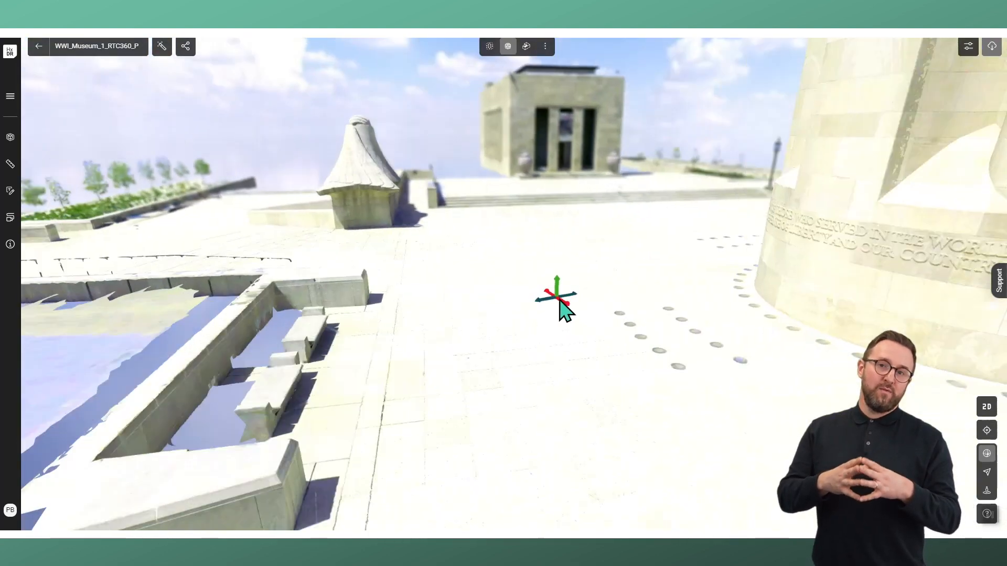
{"action": "left_click_drag", "start_coordinate": [550, 289], "coordinate": [407, 281]}
{"action": "scroll", "coordinate": [524, 204], "scroll_direction": "up", "scroll_amount": 6}
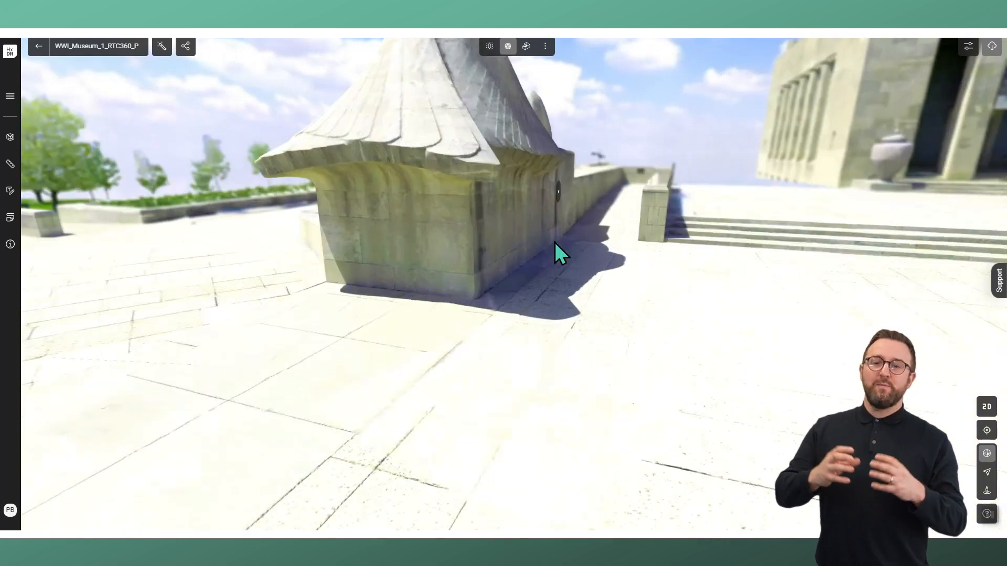
{"action": "right_click_drag", "start_coordinate": [555, 243], "coordinate": [517, 269]}
{"action": "left_click_drag", "start_coordinate": [517, 270], "coordinate": [442, 284]}
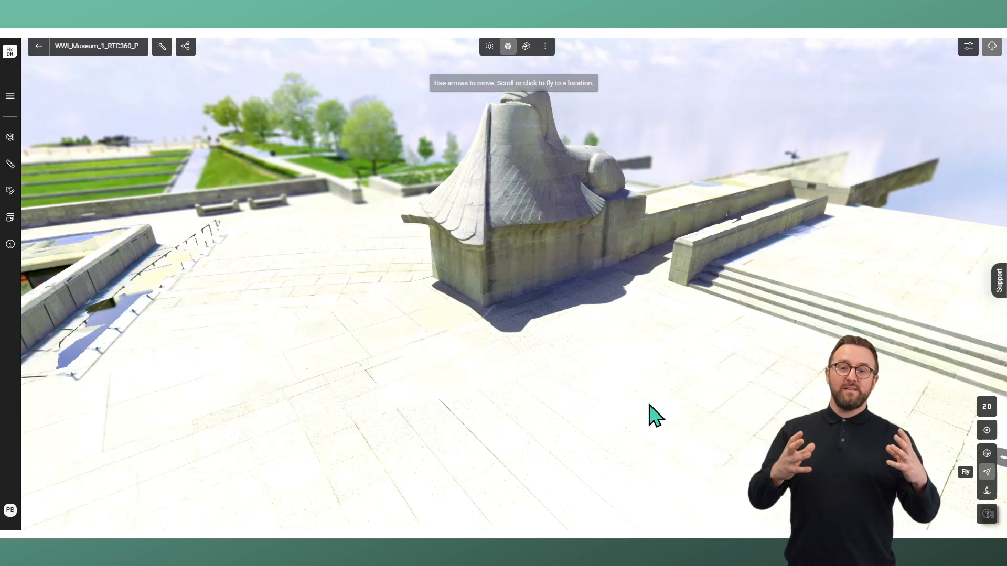
Step: Switch to Fly navigation and fly past the sphinx sculpture towards the stone benches facing the lawns
{"action": "scroll", "coordinate": [508, 332], "scroll_direction": "up", "scroll_amount": 3}
{"action": "left_click_drag", "start_coordinate": [509, 331], "coordinate": [586, 388]}
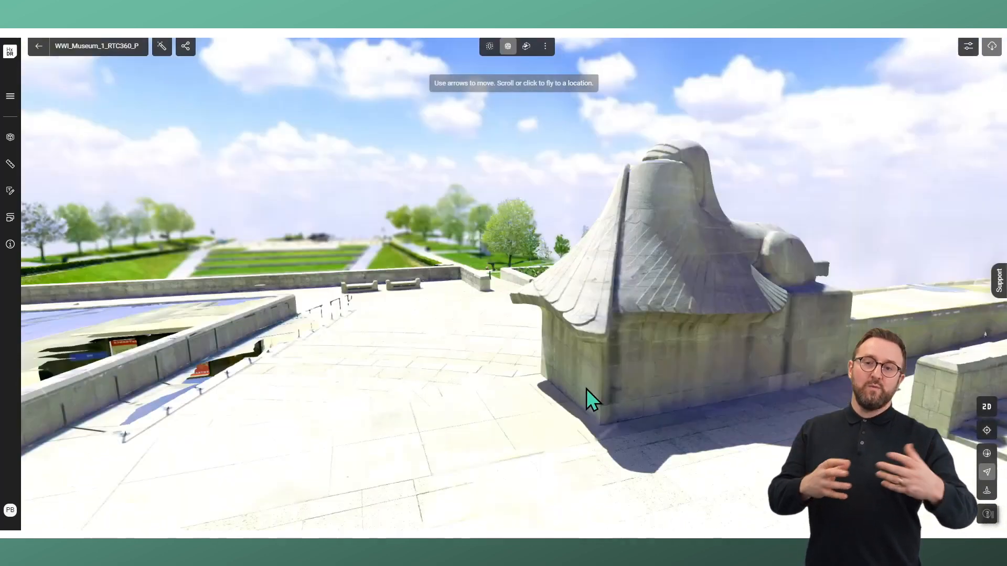
{"action": "scroll", "coordinate": [436, 332], "scroll_direction": "up", "scroll_amount": 3}
{"action": "left_click_drag", "start_coordinate": [437, 332], "coordinate": [573, 355]}
{"action": "scroll", "coordinate": [571, 344], "scroll_direction": "up", "scroll_amount": 2}
{"action": "scroll", "coordinate": [520, 340], "scroll_direction": "up", "scroll_amount": 3}
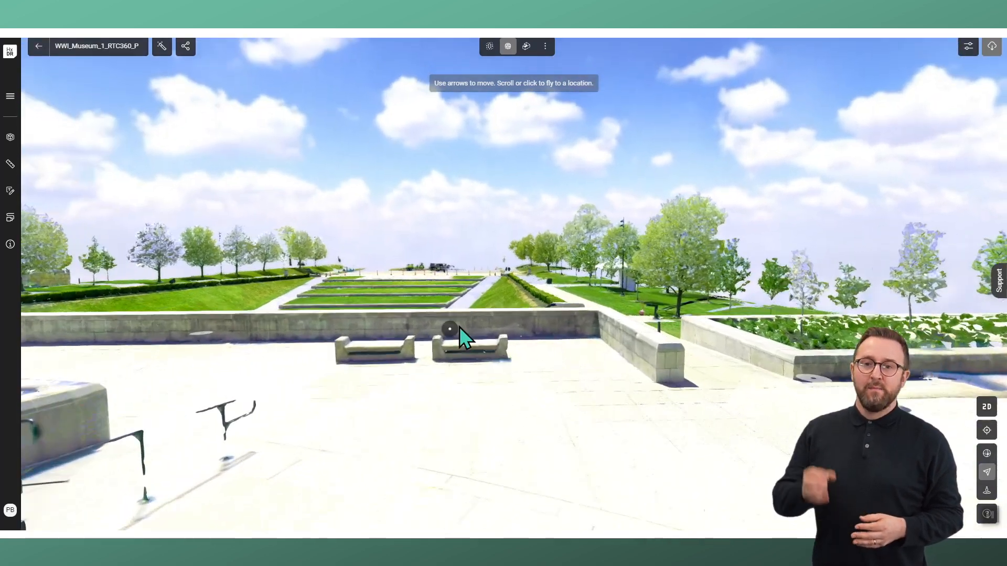
Step: Fly along the terrace wall and over to the memorial stairway, examining the meshed walls, steps and trees
{"action": "left_click_drag", "start_coordinate": [461, 337], "coordinate": [654, 314]}
{"action": "scroll", "coordinate": [650, 310], "scroll_direction": "up", "scroll_amount": 3}
{"action": "left_click_drag", "start_coordinate": [515, 311], "coordinate": [561, 375]}
{"action": "scroll", "coordinate": [504, 352], "scroll_direction": "up", "scroll_amount": 3}
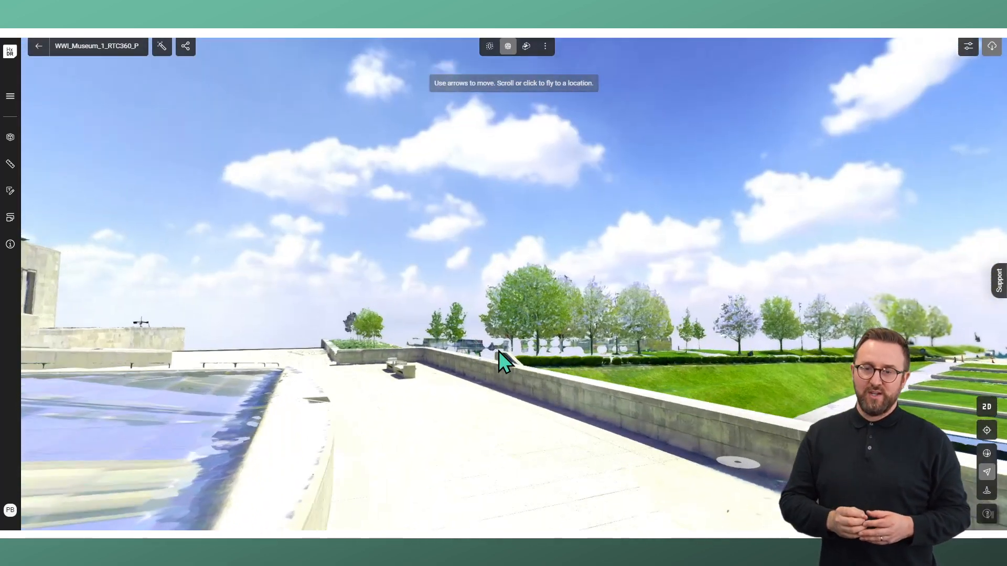
{"action": "left_click_drag", "start_coordinate": [729, 370], "coordinate": [724, 334]}
{"action": "scroll", "coordinate": [493, 328], "scroll_direction": "up", "scroll_amount": 3}
{"action": "left_click_drag", "start_coordinate": [503, 316], "coordinate": [750, 354]}
{"action": "scroll", "coordinate": [619, 346], "scroll_direction": "up", "scroll_amount": 3}
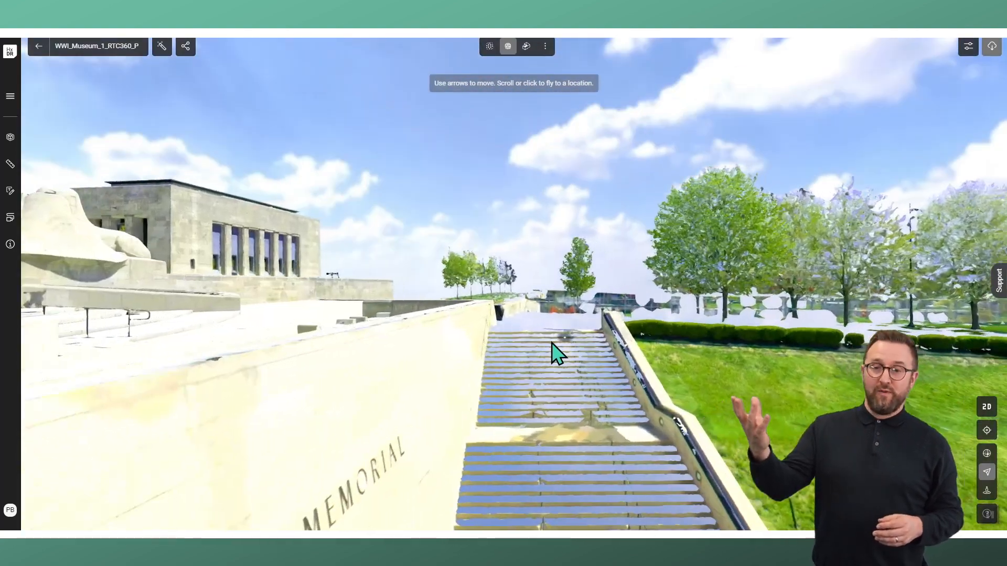
{"action": "mouse_move", "coordinate": [551, 342]}
{"action": "left_mouse_down"}
{"action": "mouse_move", "coordinate": [372, 329]}
{"action": "mouse_move", "coordinate": [719, 325]}
{"action": "mouse_move", "coordinate": [479, 315]}
{"action": "mouse_move", "coordinate": [422, 325]}
{"action": "mouse_move", "coordinate": [648, 265]}
{"action": "left_mouse_up"}
{"action": "mouse_move", "coordinate": [618, 331]}
{"action": "left_mouse_down"}
{"action": "mouse_move", "coordinate": [612, 304]}
{"action": "mouse_move", "coordinate": [601, 374]}
{"action": "mouse_move", "coordinate": [587, 360]}
{"action": "left_mouse_up"}
{"action": "scroll", "coordinate": [601, 374], "scroll_direction": "down", "scroll_amount": 5}
{"action": "key", "text": "Down"}
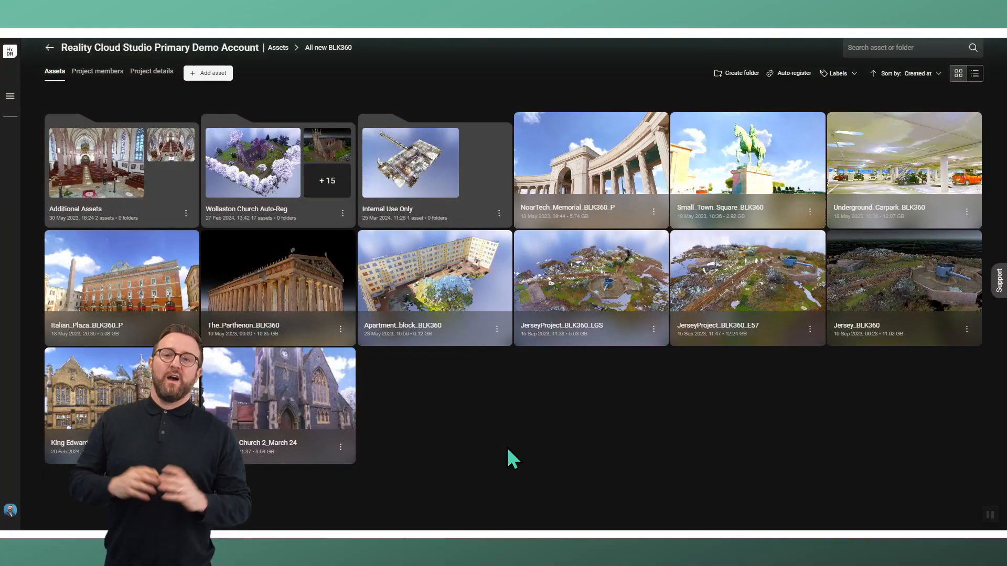
Step: Open the Wollaston Church 2_March 24 asset in the All new BLK360 folder and examine its mesh around the side windows
{"action": "left_click", "coordinate": [290, 390]}
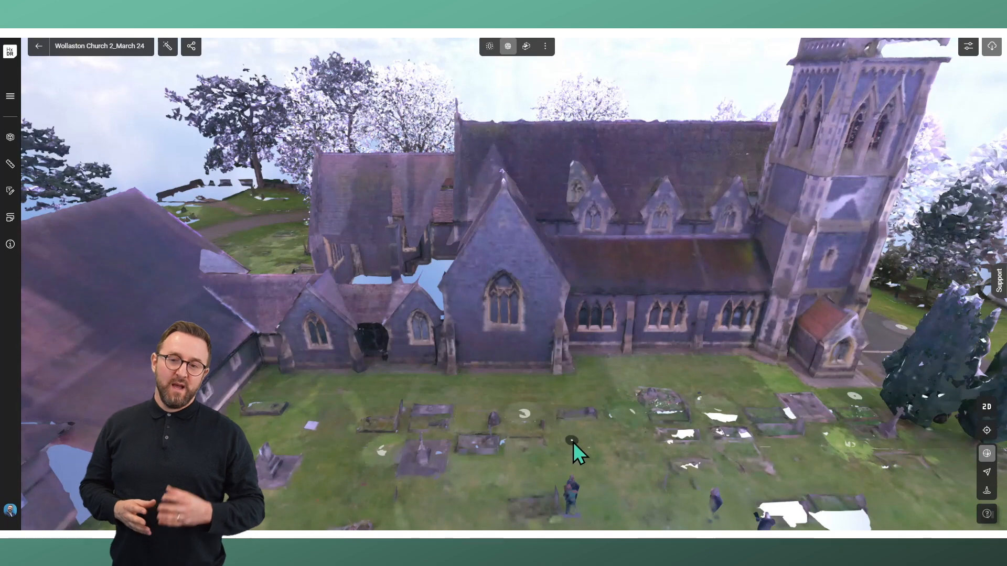
{"action": "mouse_move", "coordinate": [598, 445]}
{"action": "left_mouse_down"}
{"action": "mouse_move", "coordinate": [566, 410]}
{"action": "mouse_move", "coordinate": [510, 387]}
{"action": "left_mouse_up"}
{"action": "right_click_drag", "start_coordinate": [510, 387], "coordinate": [638, 350]}
{"action": "scroll", "coordinate": [570, 299], "scroll_direction": "up", "scroll_amount": 10}
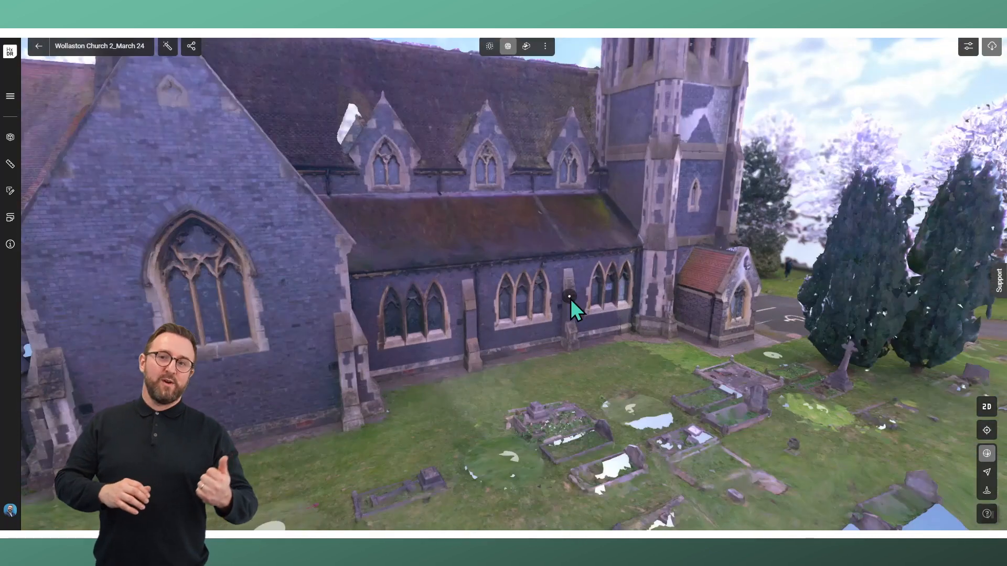
{"action": "scroll", "coordinate": [577, 308], "scroll_direction": "down", "scroll_amount": 5}
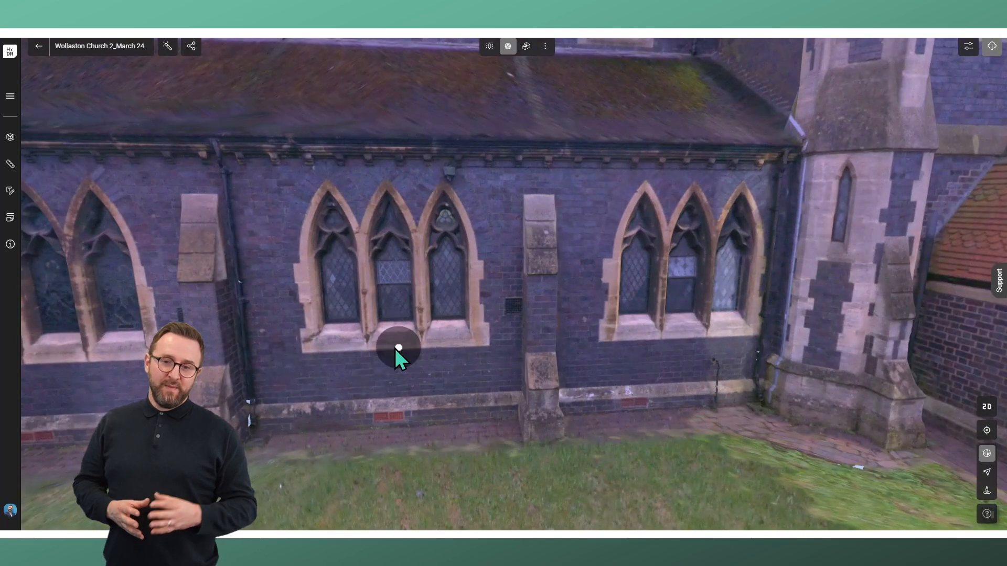
Step: Pull back to view the whole church and graveyard, enter the panorama near the gated entrance, and look towards the tower
{"action": "scroll", "coordinate": [391, 347], "scroll_direction": "down", "scroll_amount": 6}
{"action": "scroll", "coordinate": [385, 347], "scroll_direction": "down", "scroll_amount": 3}
{"action": "left_click_drag", "start_coordinate": [385, 347], "coordinate": [615, 336]}
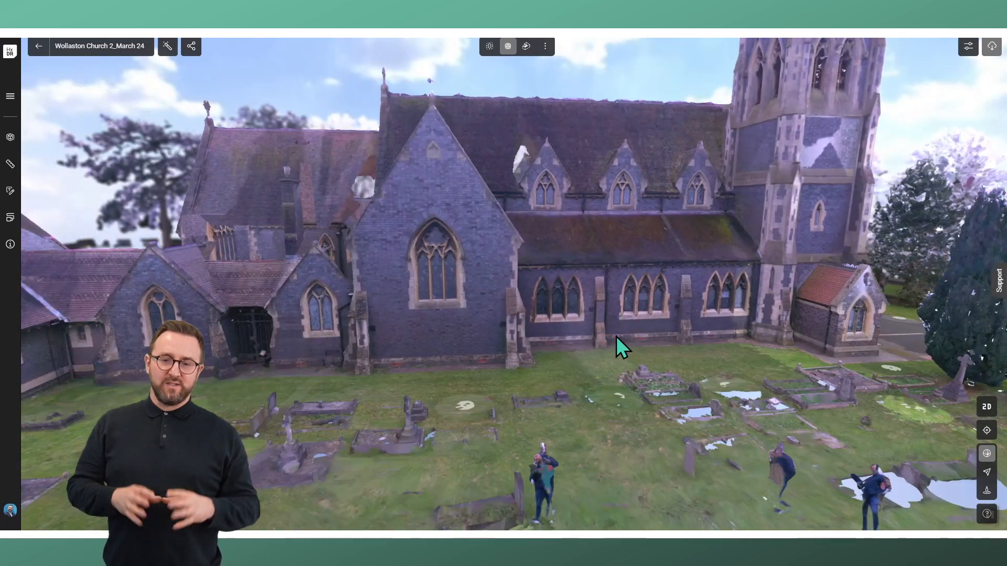
{"action": "left_click_drag", "start_coordinate": [210, 454], "coordinate": [292, 440]}
{"action": "left_click", "coordinate": [326, 429]}
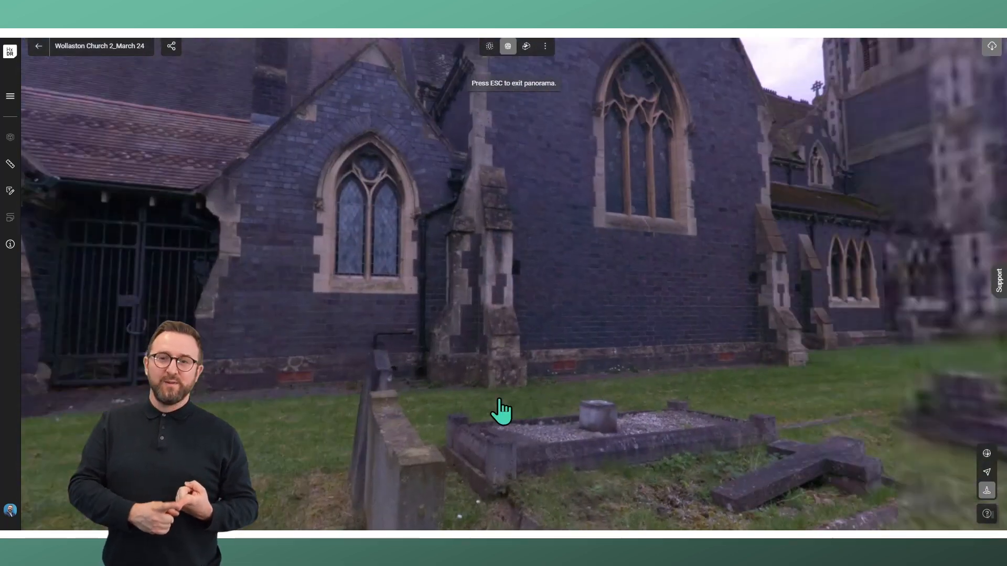
{"action": "left_click_drag", "start_coordinate": [501, 411], "coordinate": [292, 386]}
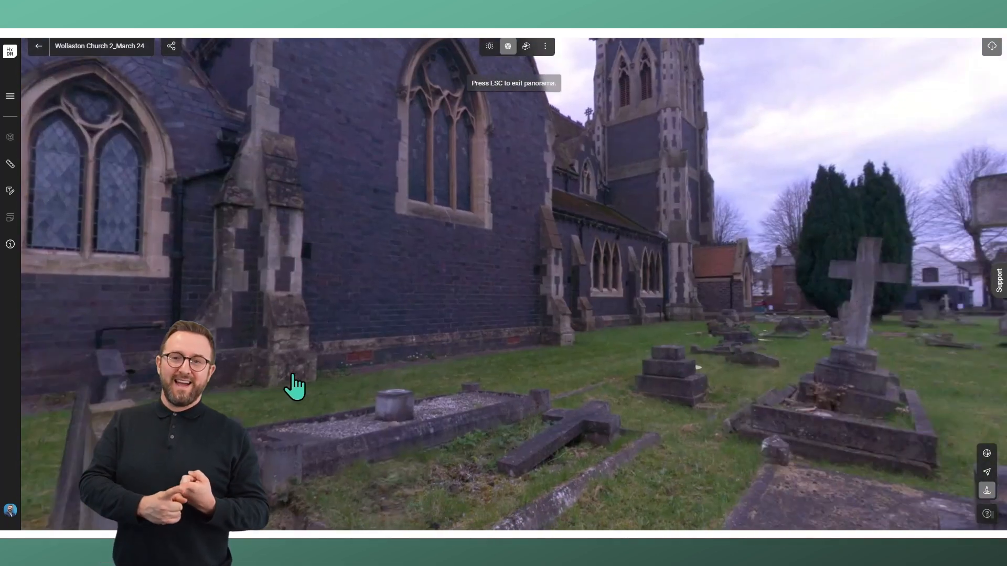
Step: Walk through the neighbouring panoramas along the side wall, examine the triple arched windows, and exit the panorama
{"action": "left_click", "coordinate": [663, 411]}
{"action": "left_click", "coordinate": [821, 377]}
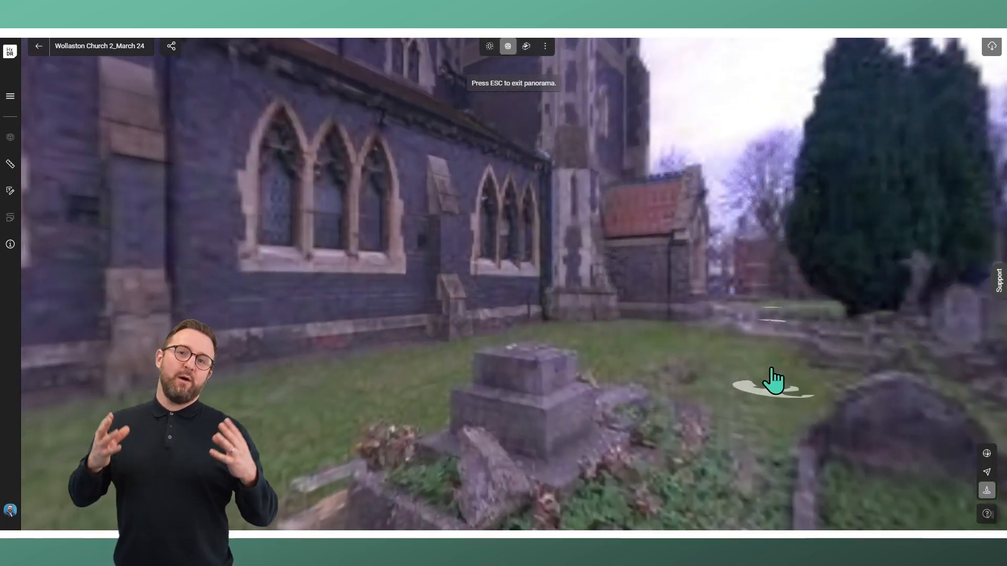
{"action": "mouse_move", "coordinate": [777, 377]}
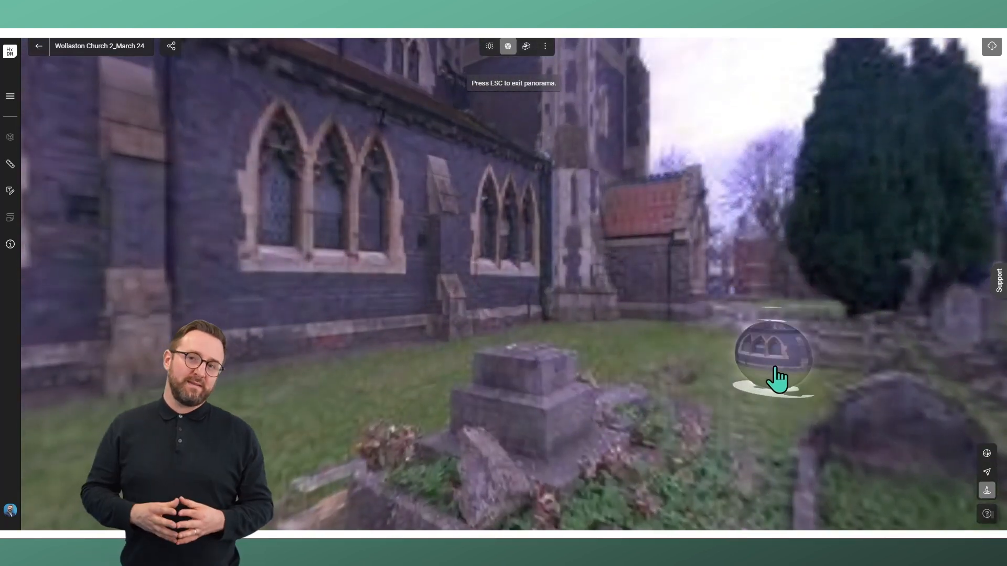
{"action": "left_click", "coordinate": [684, 340]}
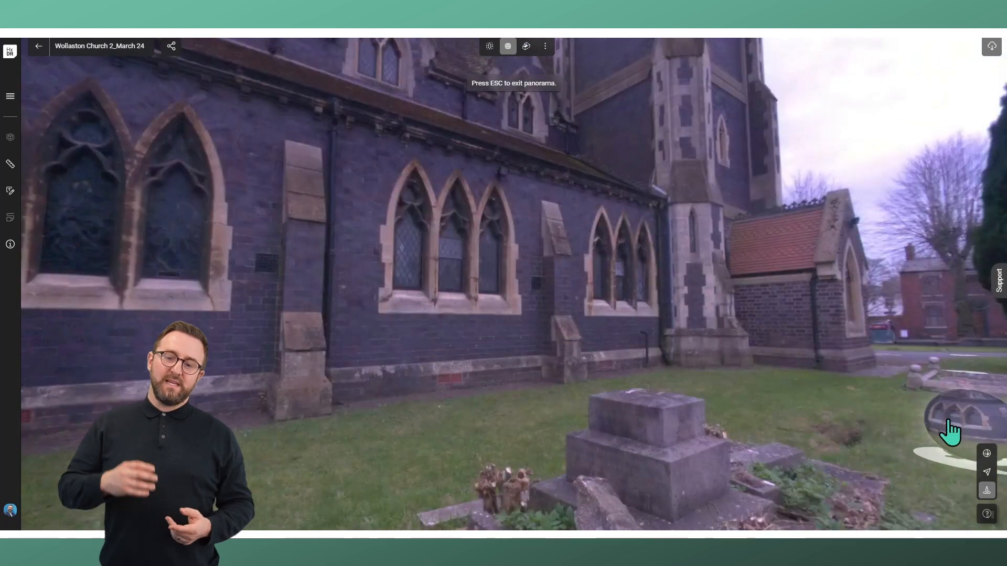
{"action": "left_click", "coordinate": [949, 431]}
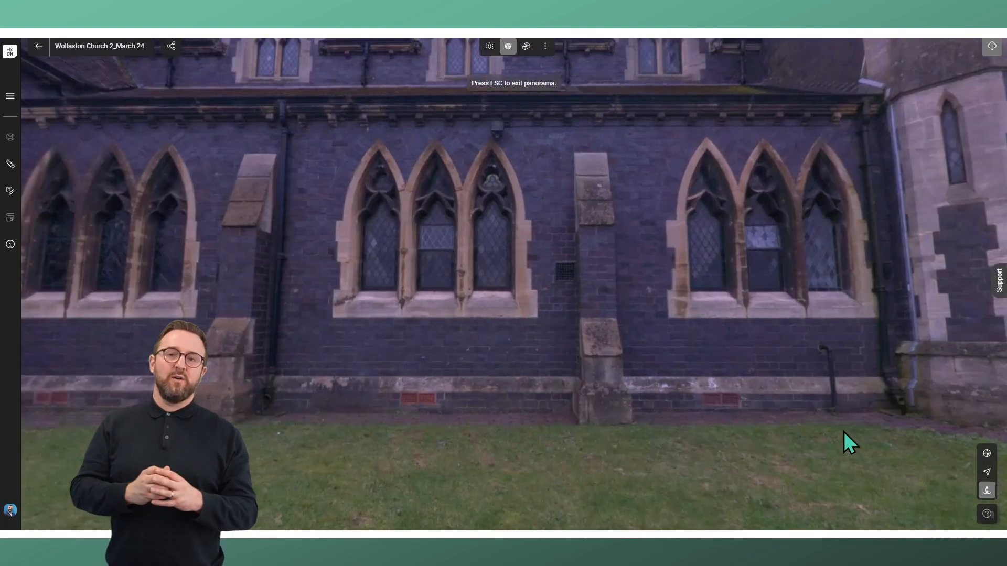
{"action": "mouse_move", "coordinate": [530, 372]}
{"action": "left_mouse_down"}
{"action": "mouse_move", "coordinate": [622, 372]}
{"action": "mouse_move", "coordinate": [531, 372]}
{"action": "left_mouse_up"}
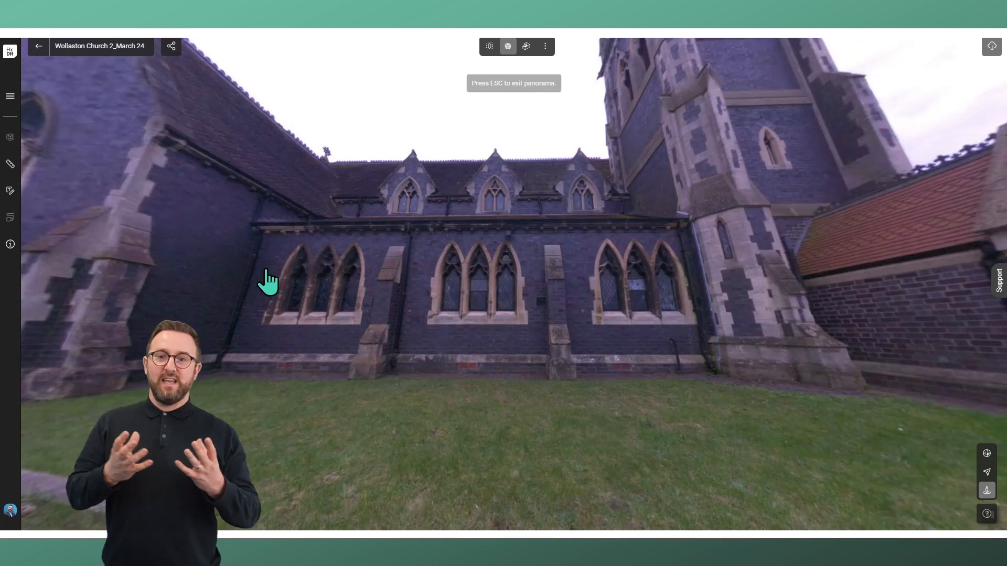
{"action": "scroll", "coordinate": [436, 275], "scroll_direction": "up", "scroll_amount": 5}
{"action": "key", "text": "Escape"}
Step: Create a new limit box and trim both horizontal extents around the church, with upper limits of -186.29 m and 90.14 m
{"action": "left_click_drag", "start_coordinate": [415, 310], "coordinate": [697, 341]}
{"action": "scroll", "coordinate": [471, 362], "scroll_direction": "down", "scroll_amount": 8}
{"action": "scroll", "coordinate": [612, 351], "scroll_direction": "down", "scroll_amount": 3}
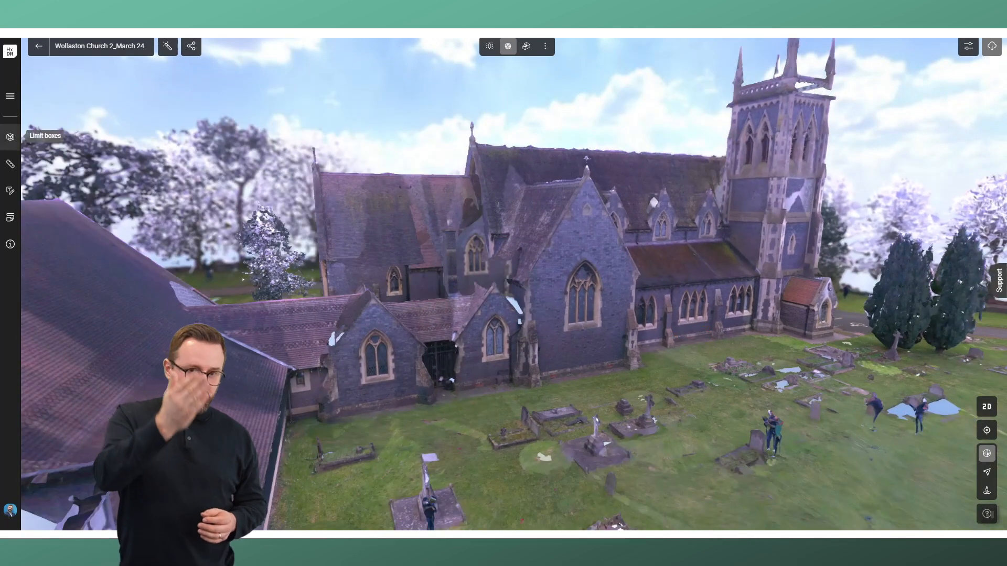
{"action": "left_click", "coordinate": [10, 137]}
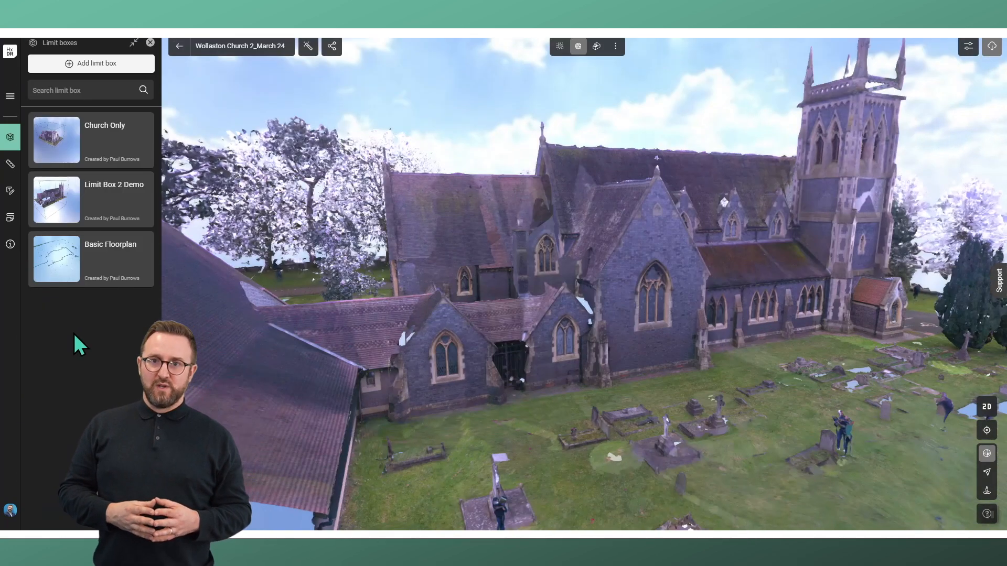
{"action": "left_click", "coordinate": [120, 62]}
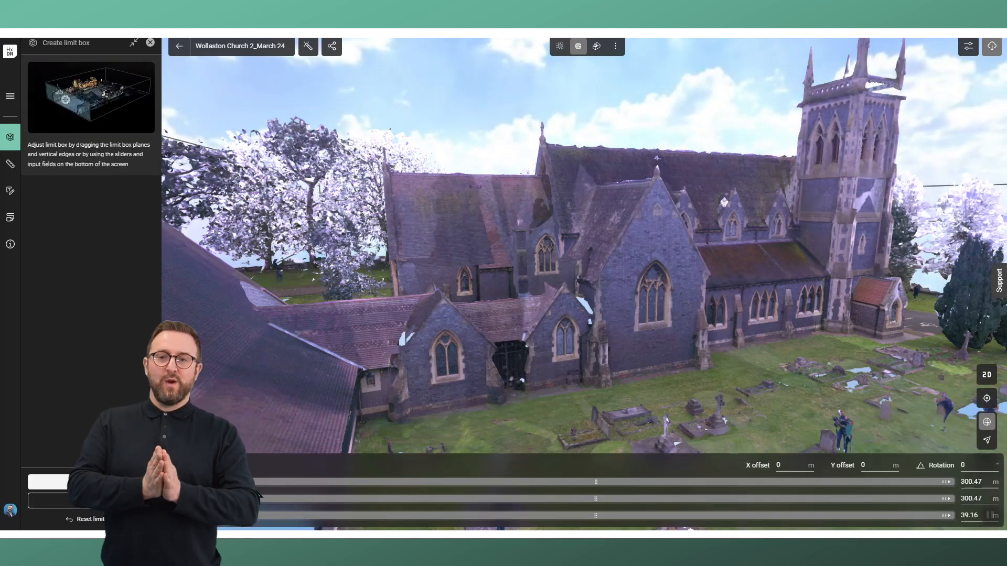
{"action": "left_click_drag", "start_coordinate": [251, 481], "coordinate": [294, 482]}
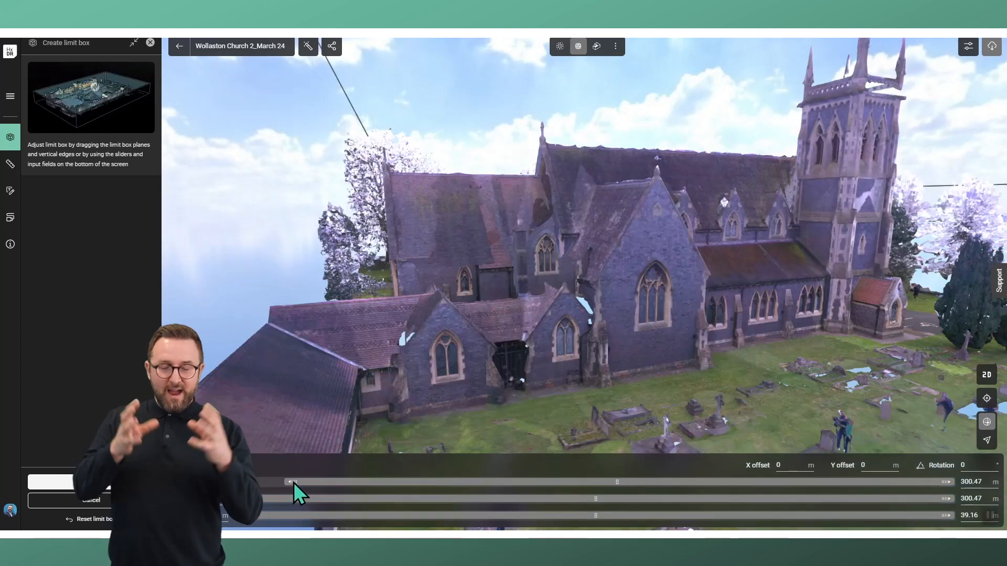
{"action": "left_click_drag", "start_coordinate": [944, 483], "coordinate": [499, 498]}
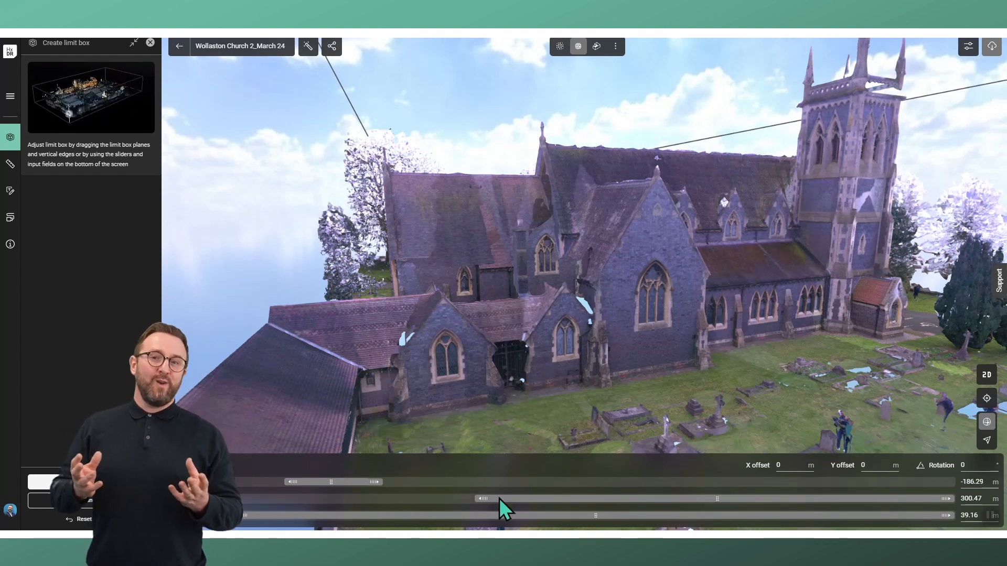
{"action": "mouse_move", "coordinate": [562, 496]}
{"action": "left_mouse_down"}
{"action": "mouse_move", "coordinate": [603, 499]}
{"action": "mouse_move", "coordinate": [580, 499]}
{"action": "left_mouse_up"}
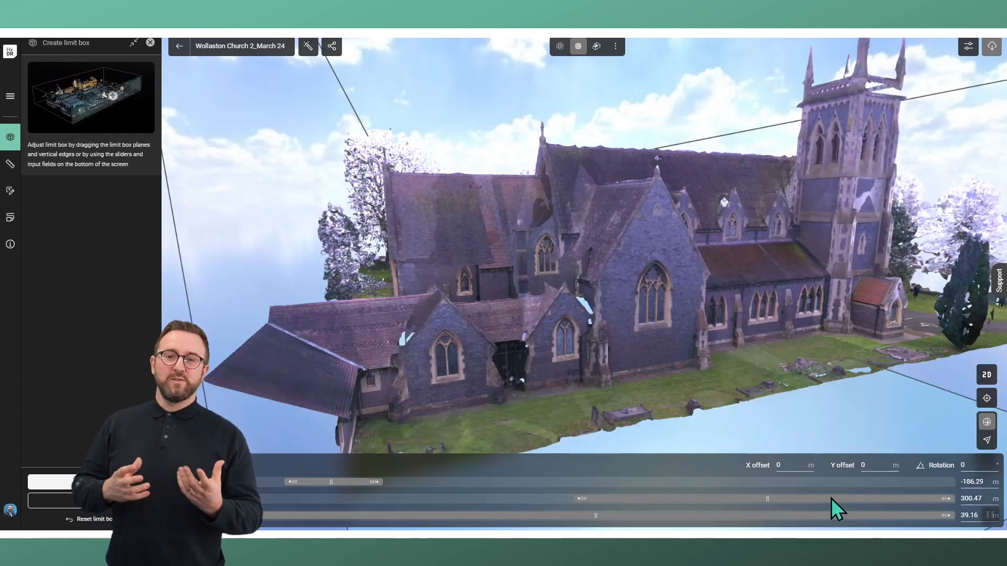
{"action": "left_click_drag", "start_coordinate": [946, 498], "coordinate": [827, 499]}
{"action": "left_click_drag", "start_coordinate": [739, 507], "coordinate": [698, 515]}
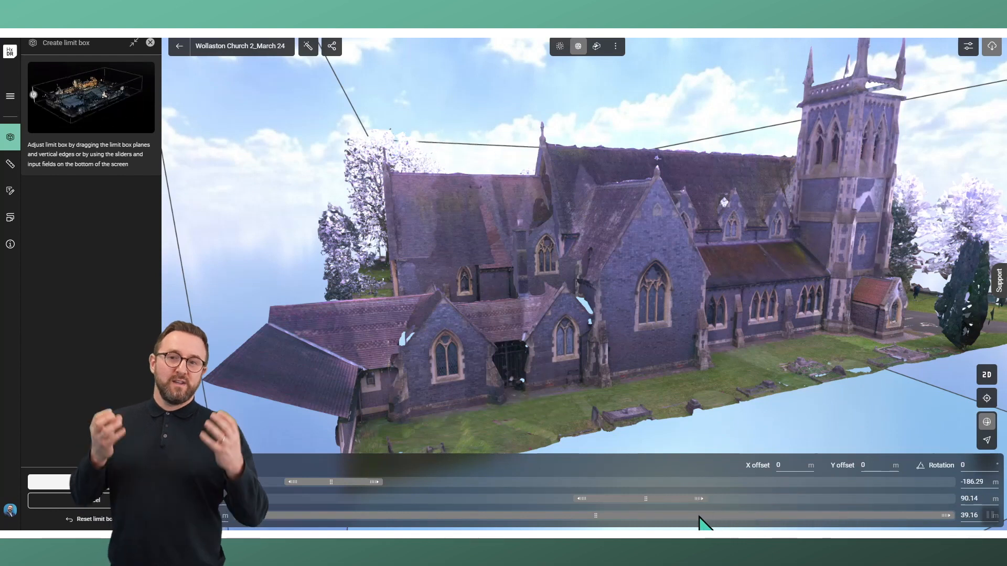
Step: Pull the limit box faces inward past the surrounding trees, to upper limits of -208.67 m and 26.45 m
{"action": "scroll", "coordinate": [698, 361], "scroll_direction": "down", "scroll_amount": 7}
{"action": "left_click_drag", "start_coordinate": [746, 332], "coordinate": [551, 313]}
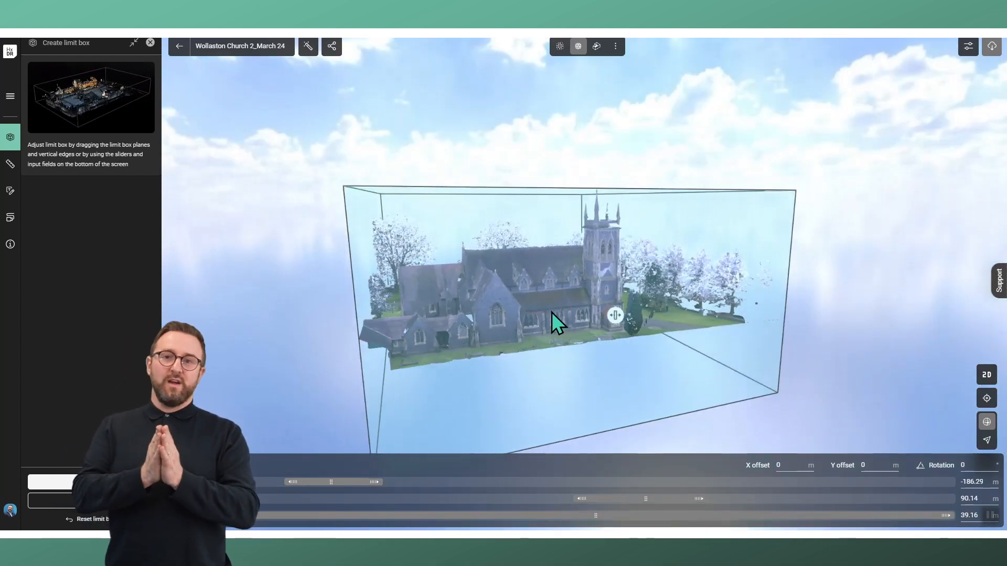
{"action": "right_click_drag", "start_coordinate": [683, 316], "coordinate": [430, 399]}
{"action": "left_click_drag", "start_coordinate": [721, 306], "coordinate": [599, 311]}
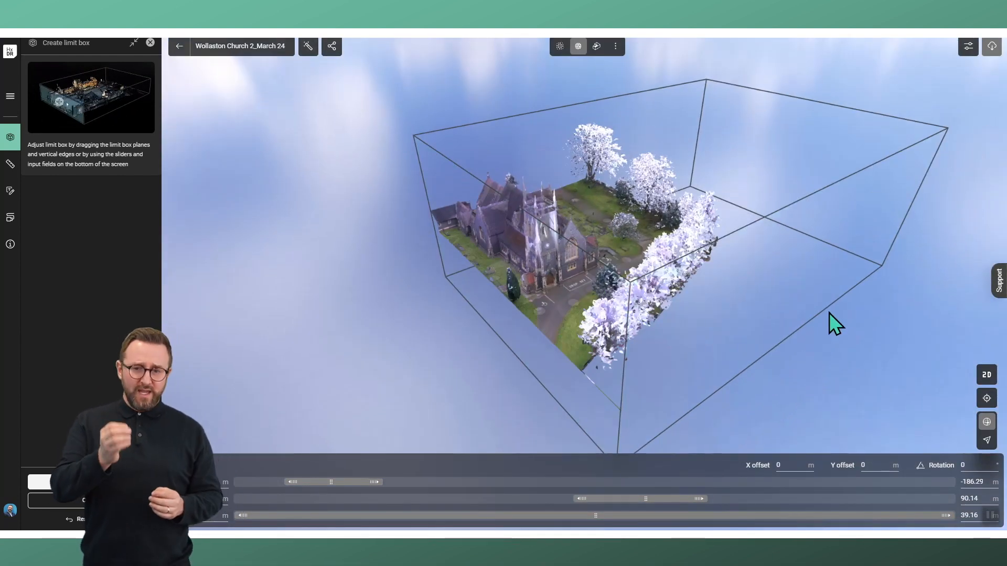
{"action": "left_click_drag", "start_coordinate": [807, 273], "coordinate": [720, 230]}
{"action": "left_click_drag", "start_coordinate": [806, 247], "coordinate": [675, 285]}
{"action": "right_click_drag", "start_coordinate": [676, 284], "coordinate": [394, 252]}
{"action": "left_click_drag", "start_coordinate": [736, 200], "coordinate": [564, 172]}
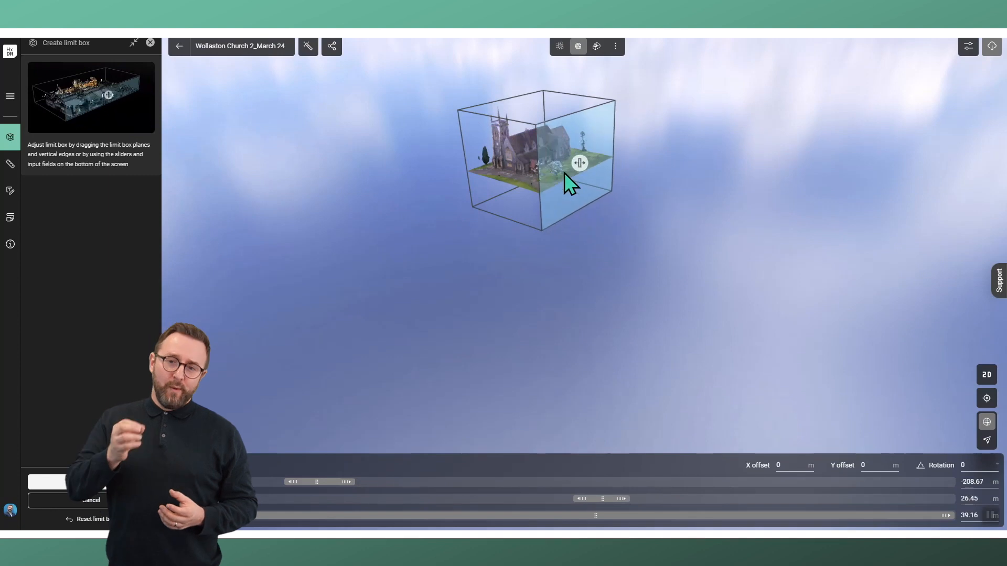
Step: Move the graveyard-side face of the limit box outward to include more of the churchyard and adjoining building
{"action": "left_click_drag", "start_coordinate": [462, 226], "coordinate": [486, 295]}
{"action": "scroll", "coordinate": [485, 295], "scroll_direction": "up", "scroll_amount": 5}
{"action": "left_click_drag", "start_coordinate": [439, 253], "coordinate": [441, 353]}
{"action": "right_click_drag", "start_coordinate": [441, 352], "coordinate": [593, 348]}
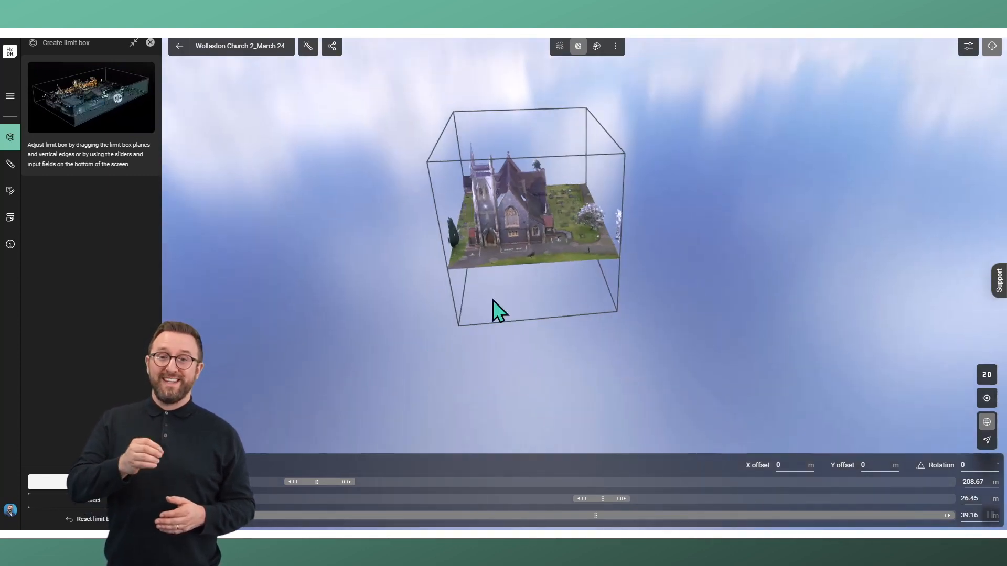
{"action": "right_click_drag", "start_coordinate": [348, 231], "coordinate": [477, 231]}
{"action": "left_click_drag", "start_coordinate": [382, 203], "coordinate": [348, 231]}
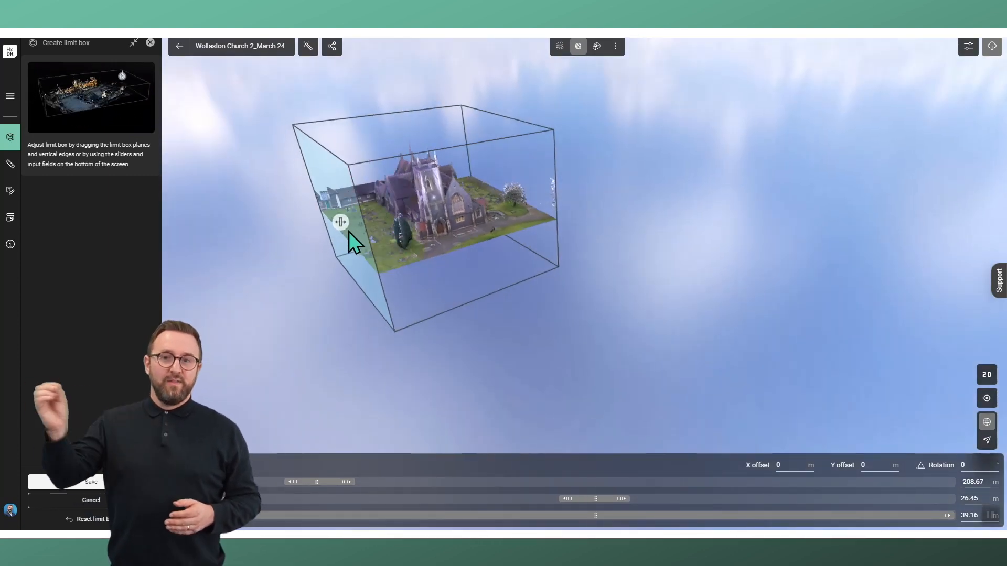
Step: Rotate the limit box about -2.26° using its vertical edge near the cypress tree
{"action": "right_click_drag", "start_coordinate": [348, 231], "coordinate": [555, 310]}
{"action": "left_click_drag", "start_coordinate": [572, 294], "coordinate": [559, 282]}
{"action": "scroll", "coordinate": [662, 240], "scroll_direction": "up", "scroll_amount": 3}
{"action": "right_click_drag", "start_coordinate": [663, 240], "coordinate": [748, 305]}
{"action": "mouse_move", "coordinate": [408, 347]}
{"action": "left_mouse_down"}
{"action": "mouse_move", "coordinate": [464, 351]}
{"action": "mouse_move", "coordinate": [413, 373]}
{"action": "mouse_move", "coordinate": [459, 362]}
{"action": "mouse_move", "coordinate": [554, 299]}
{"action": "mouse_move", "coordinate": [448, 337]}
{"action": "mouse_move", "coordinate": [272, 307]}
{"action": "mouse_move", "coordinate": [305, 334]}
{"action": "mouse_move", "coordinate": [411, 342]}
{"action": "left_mouse_up"}
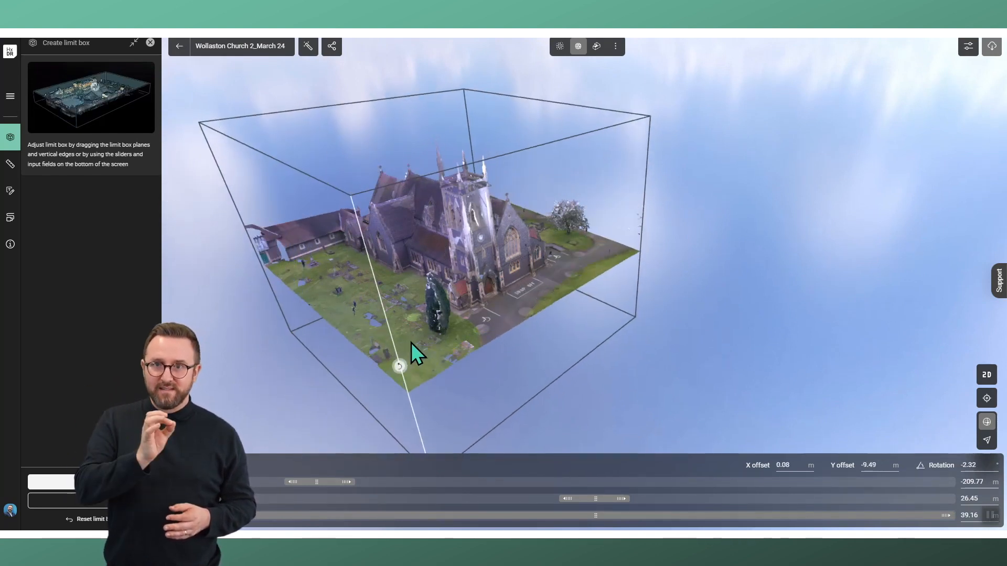
{"action": "middle_click_drag", "start_coordinate": [473, 320], "coordinate": [613, 282]}
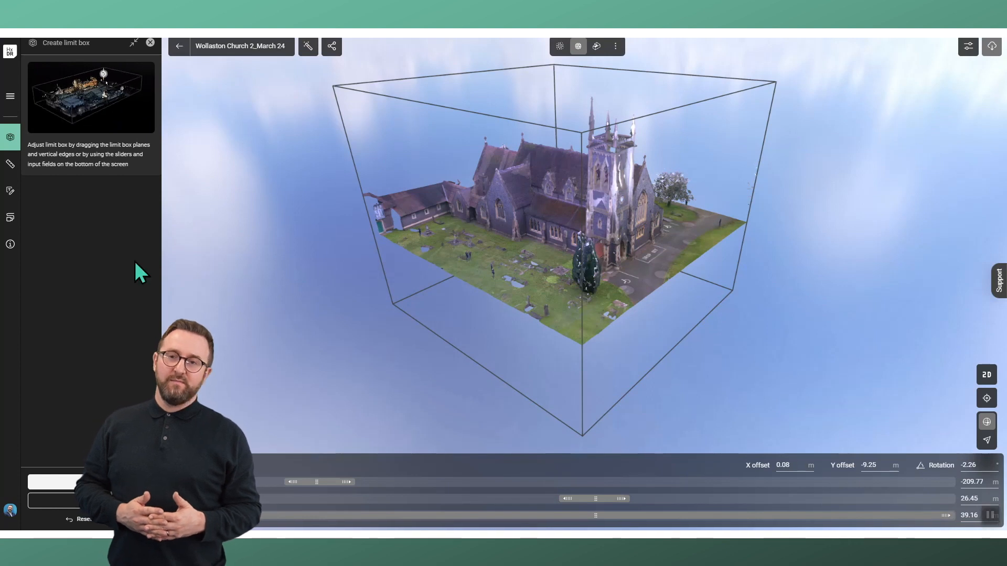
Step: Save the limit box with the name "Demo limit box"
{"action": "left_click", "coordinate": [100, 483]}
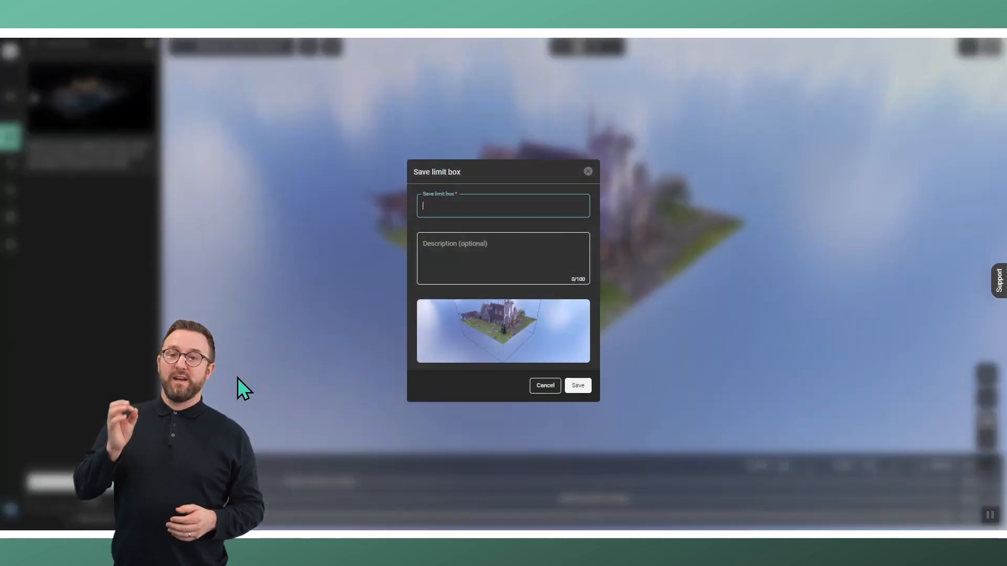
{"action": "type", "text": "Demo limit box"}
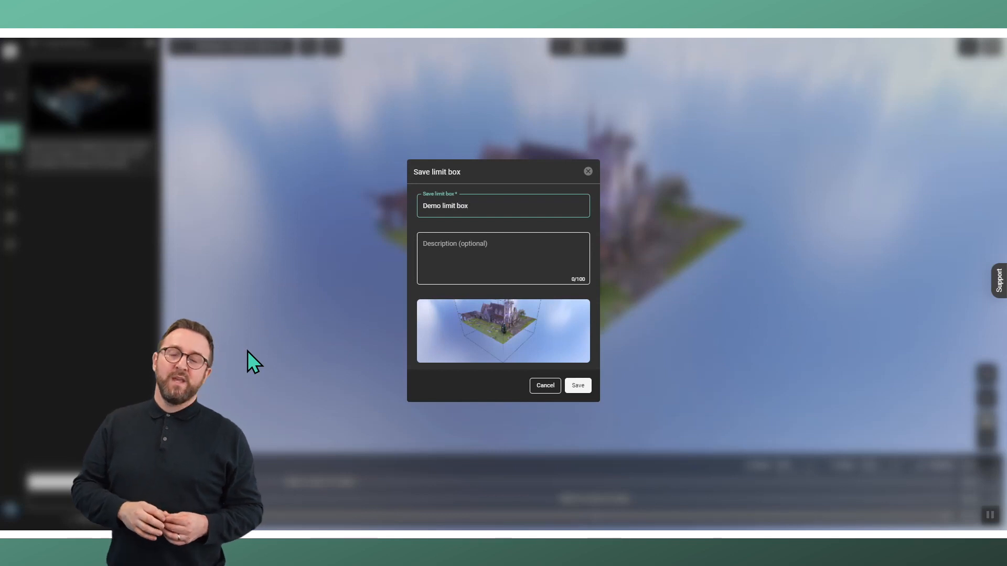
{"action": "key", "text": "Return"}
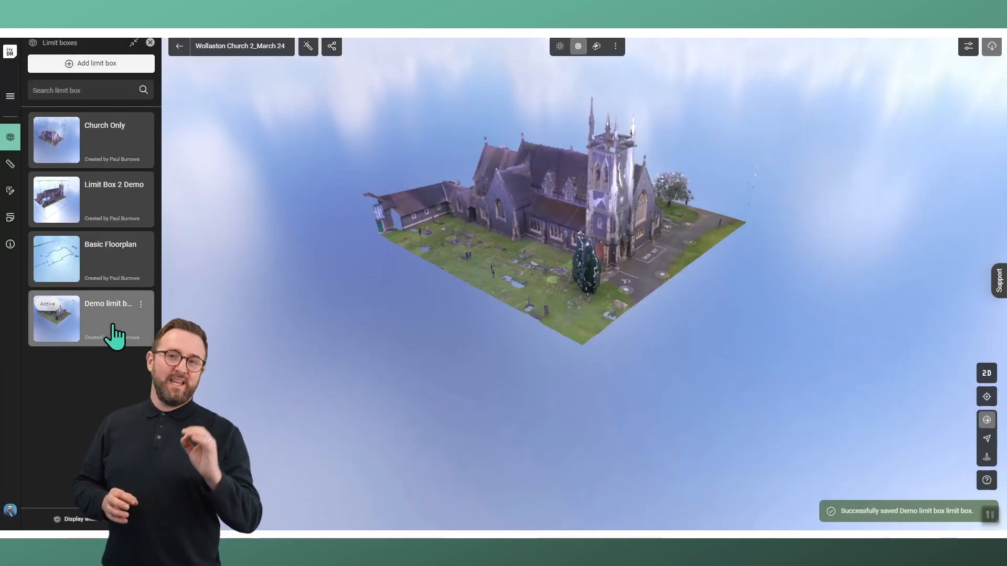
Step: Preview the saved Limit Box 2 Demo crop, and toggle Demo limit box off and on again
{"action": "mouse_move", "coordinate": [106, 260]}
{"action": "mouse_move", "coordinate": [108, 216]}
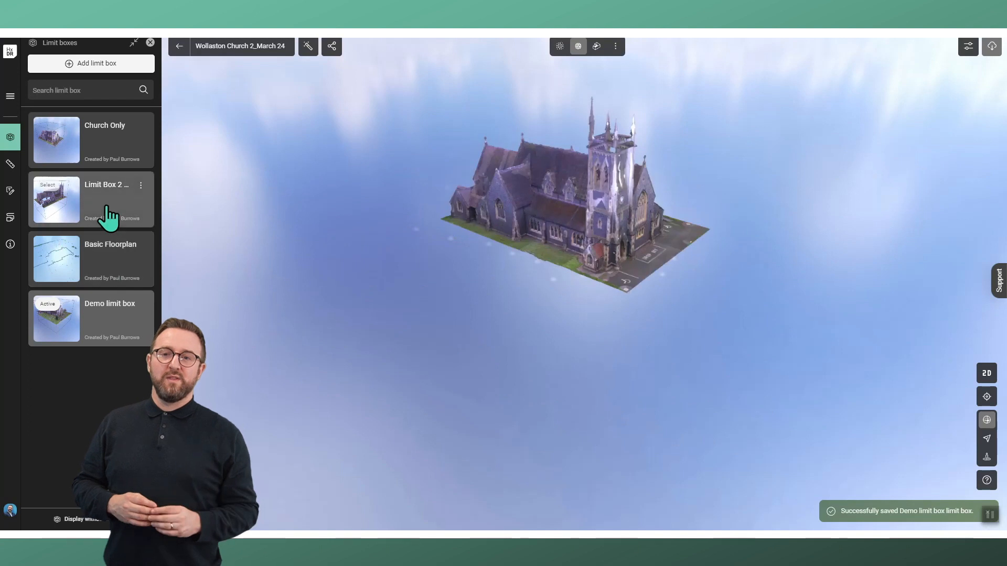
{"action": "left_click", "coordinate": [106, 327]}
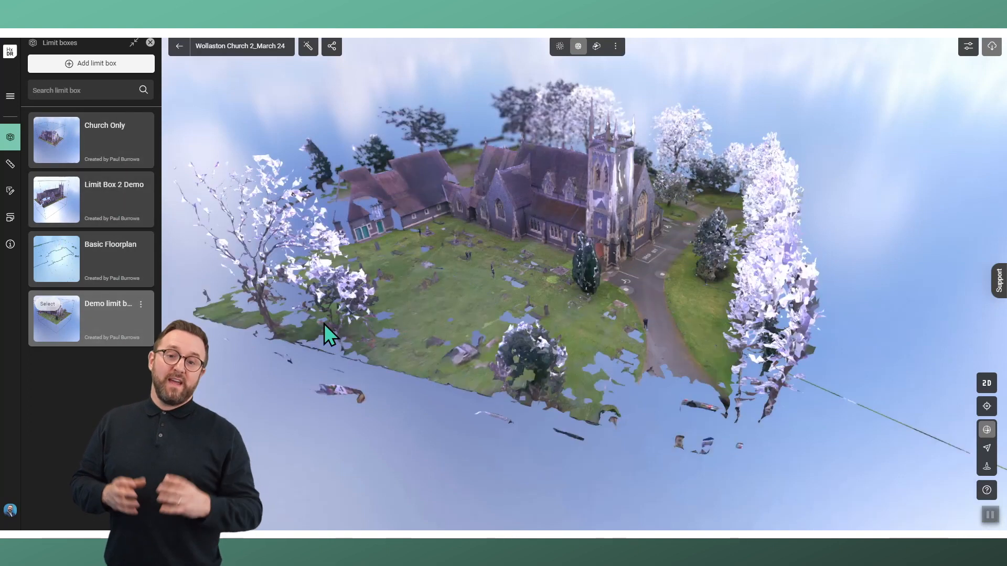
{"action": "left_click", "coordinate": [90, 332]}
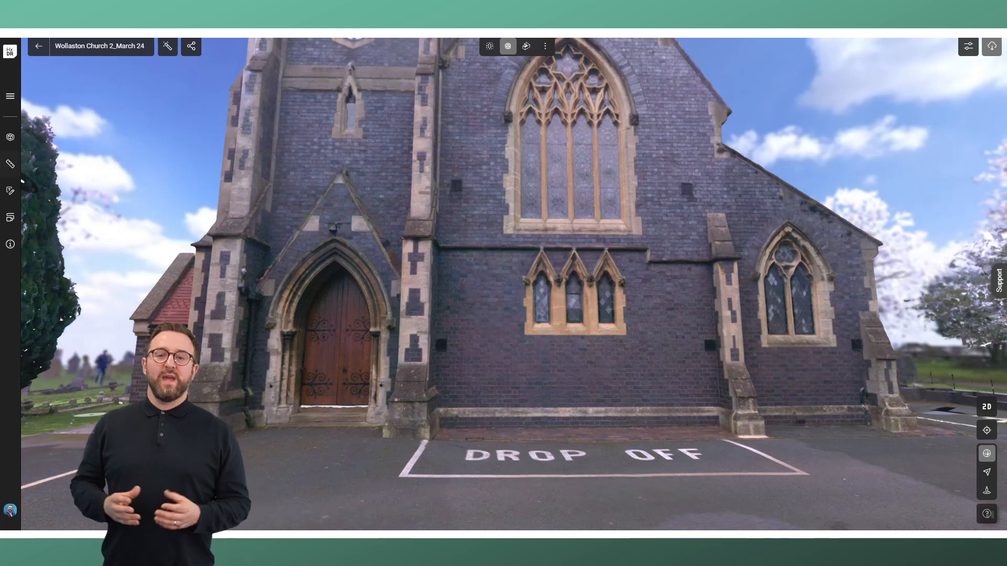
Step: Create a distance measurement along the tarmac in front of the drop-off zone and save it as "Distance demo"
{"action": "left_click", "coordinate": [13, 165]}
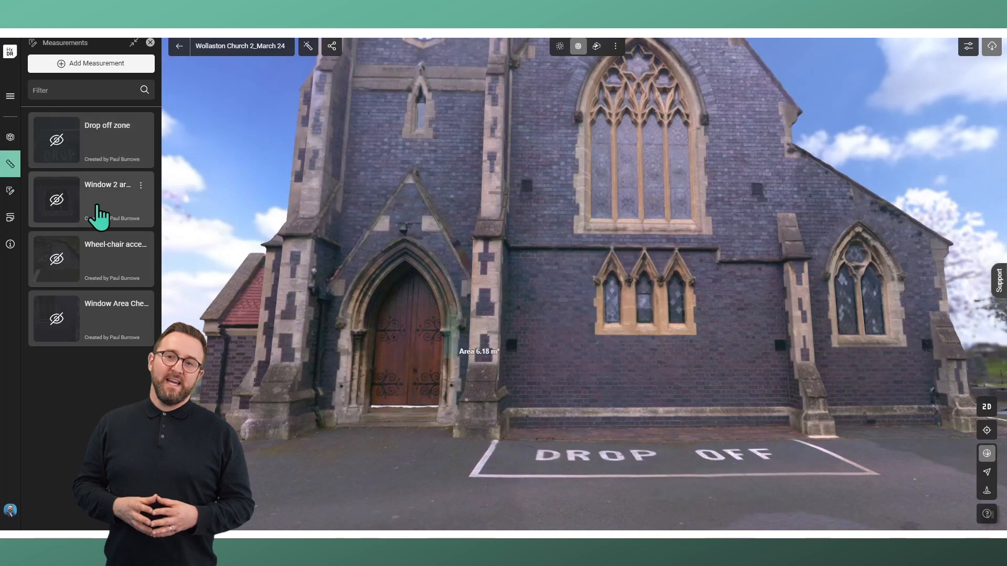
{"action": "left_click", "coordinate": [92, 64]}
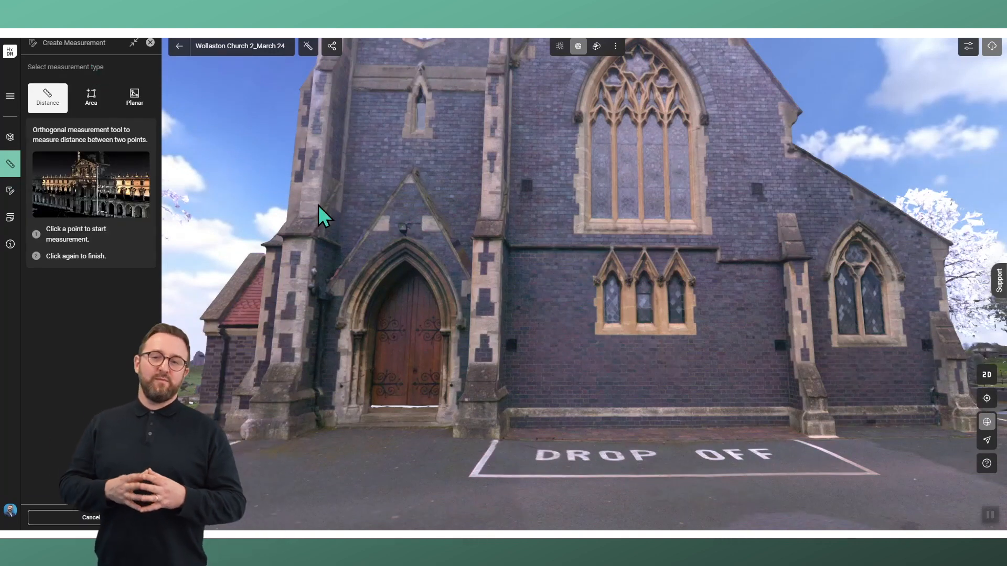
{"action": "key", "text": "Escape"}
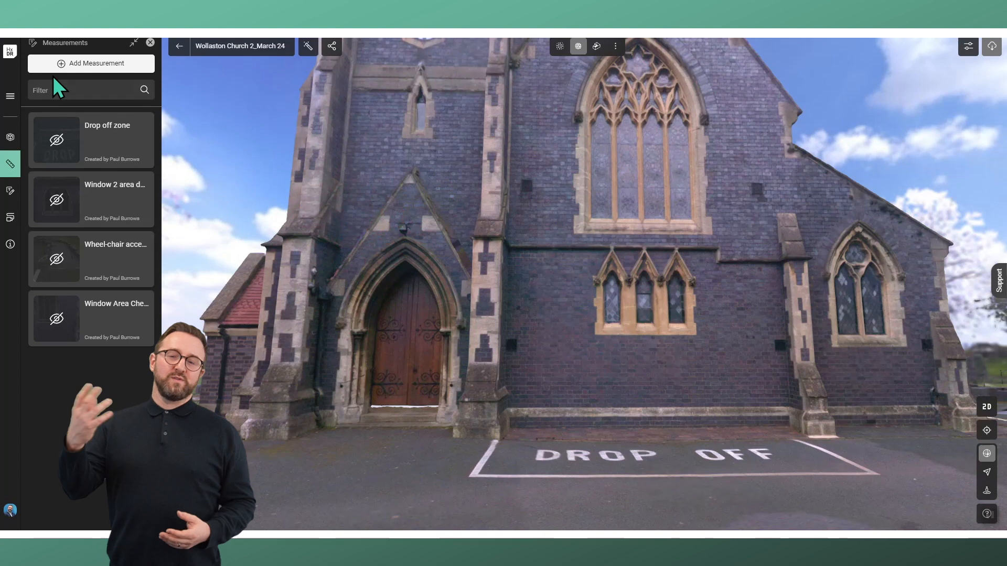
{"action": "left_click", "coordinate": [81, 65]}
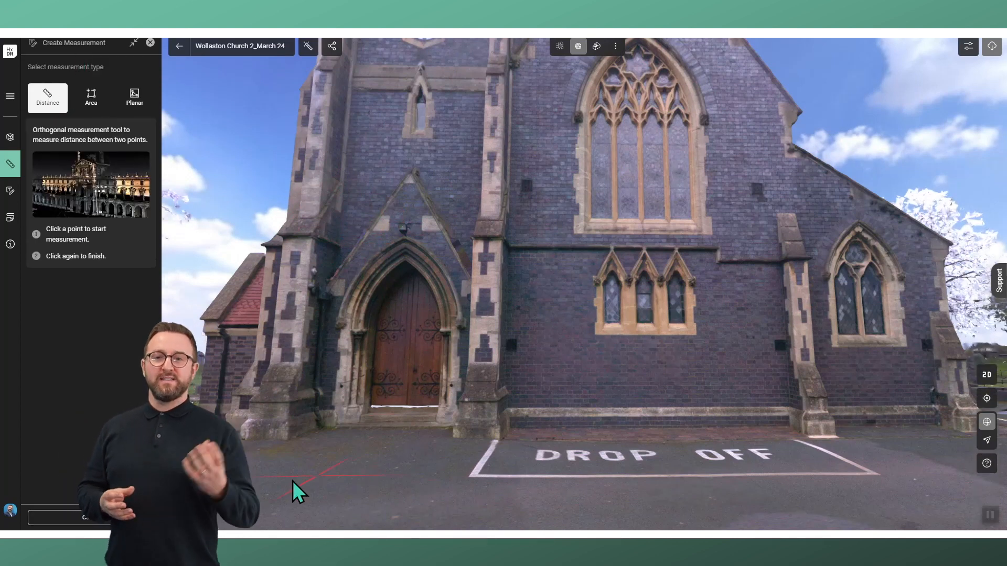
{"action": "left_click", "coordinate": [889, 479]}
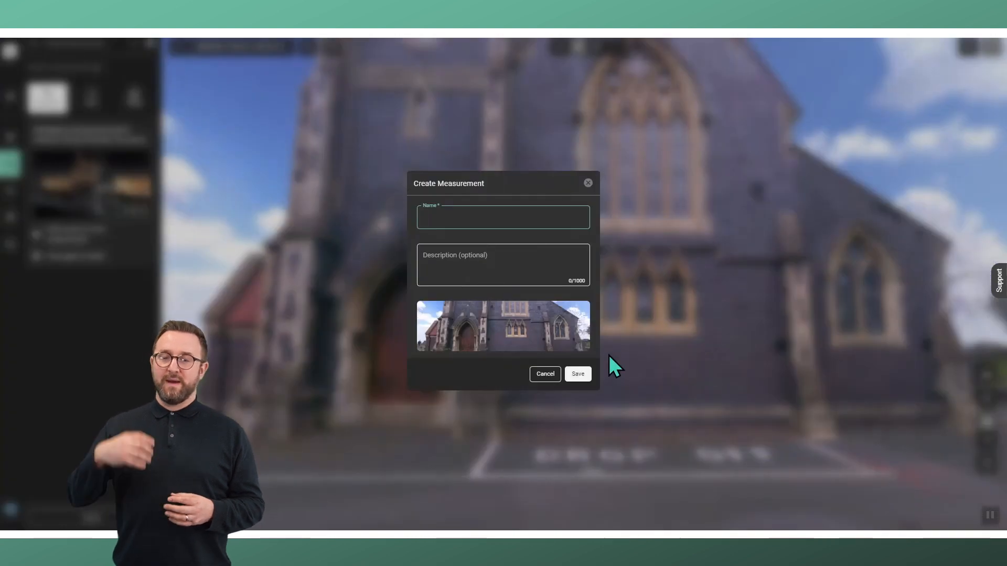
{"action": "type", "text": "Distance demo"}
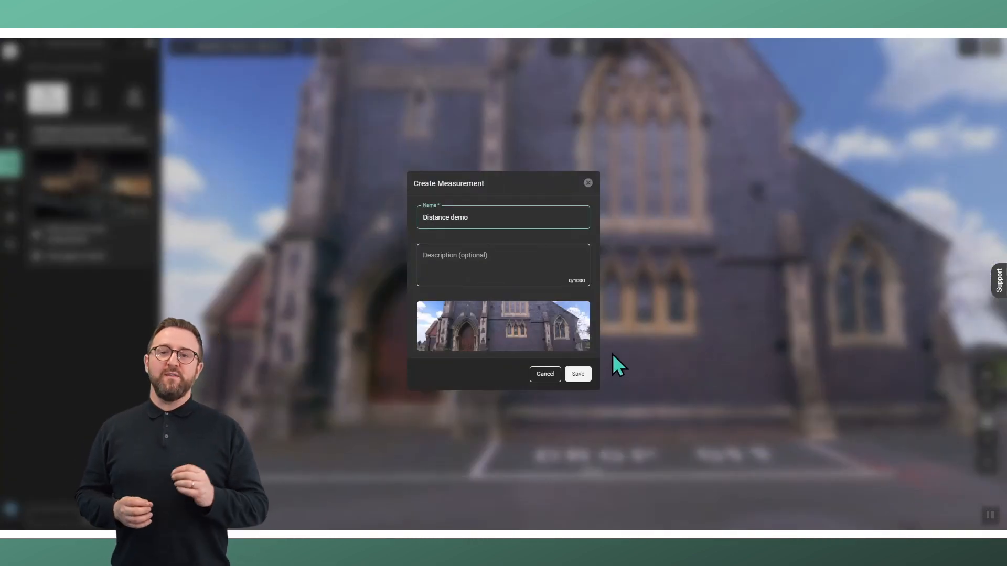
{"action": "key", "text": "Return"}
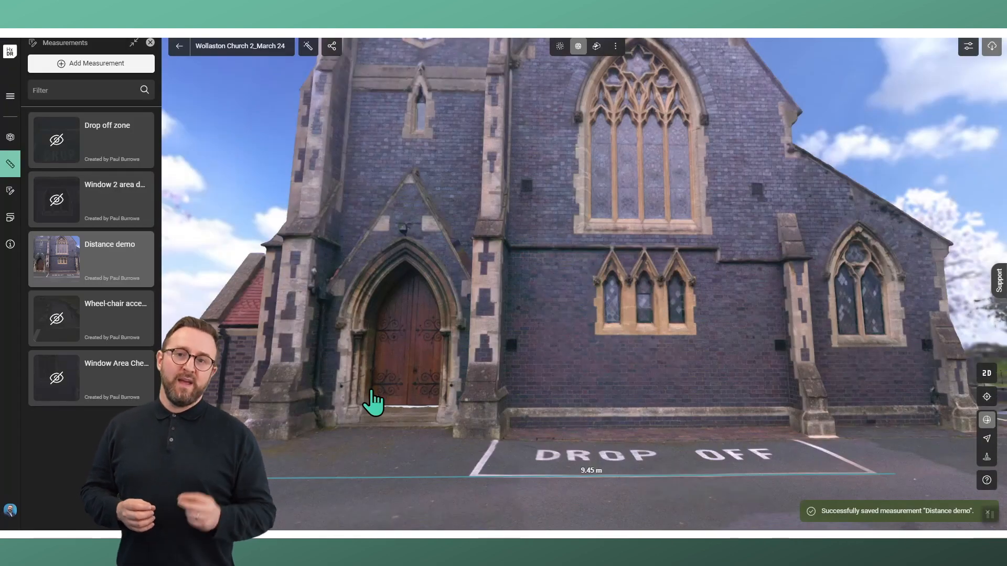
Step: Hide the Distance demo measurement and start an area measurement with its first two corners on the drop-off zone's short line nearest the church door
{"action": "left_click", "coordinate": [57, 261]}
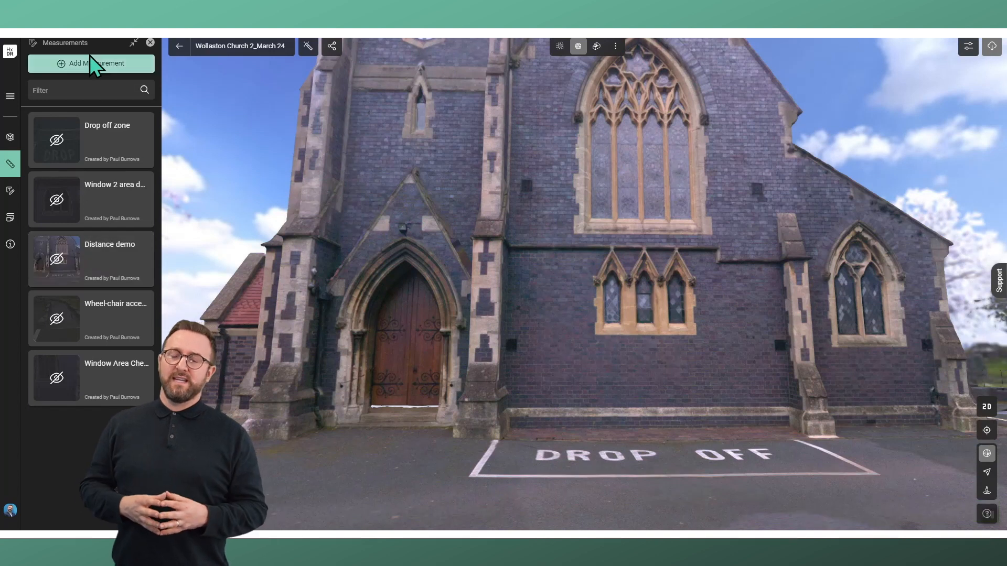
{"action": "left_click", "coordinate": [118, 67]}
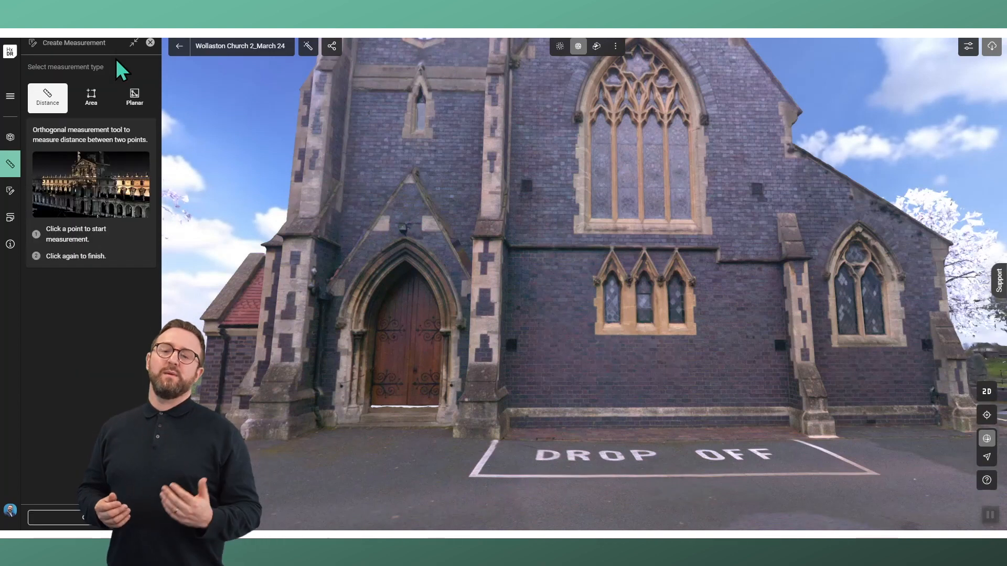
{"action": "left_click", "coordinate": [91, 100]}
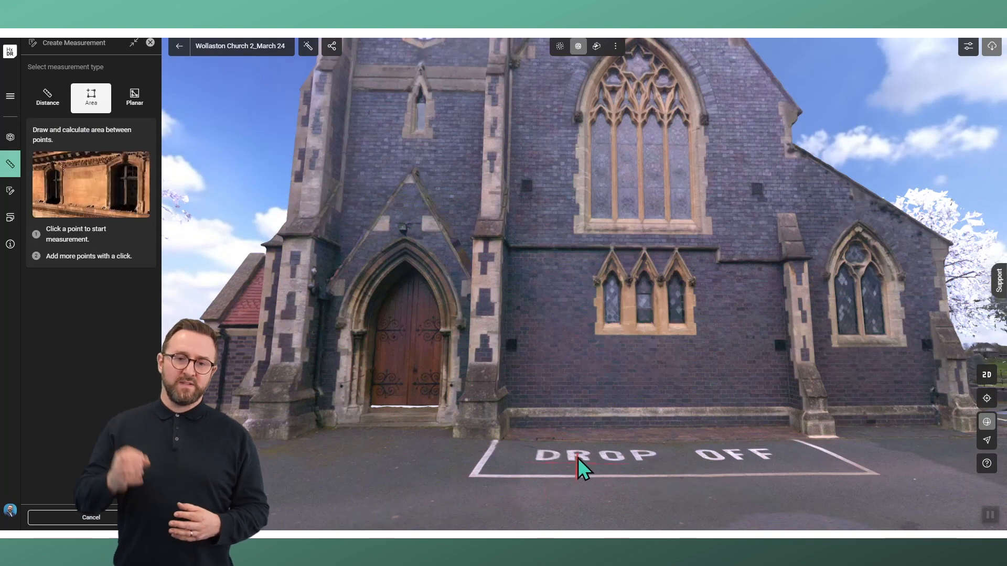
{"action": "scroll", "coordinate": [578, 457], "scroll_direction": "up", "scroll_amount": 4}
{"action": "left_click_drag", "start_coordinate": [593, 422], "coordinate": [745, 462]}
{"action": "right_click_drag", "start_coordinate": [667, 396], "coordinate": [562, 288]}
{"action": "left_click_drag", "start_coordinate": [562, 288], "coordinate": [567, 351]}
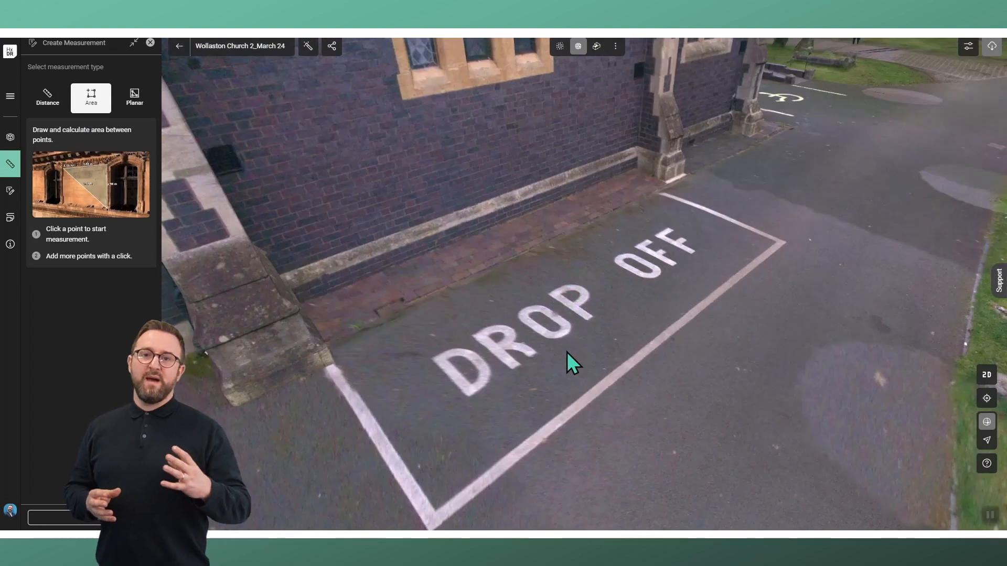
{"action": "right_click_drag", "start_coordinate": [568, 351], "coordinate": [621, 313]}
{"action": "left_click", "coordinate": [371, 327]}
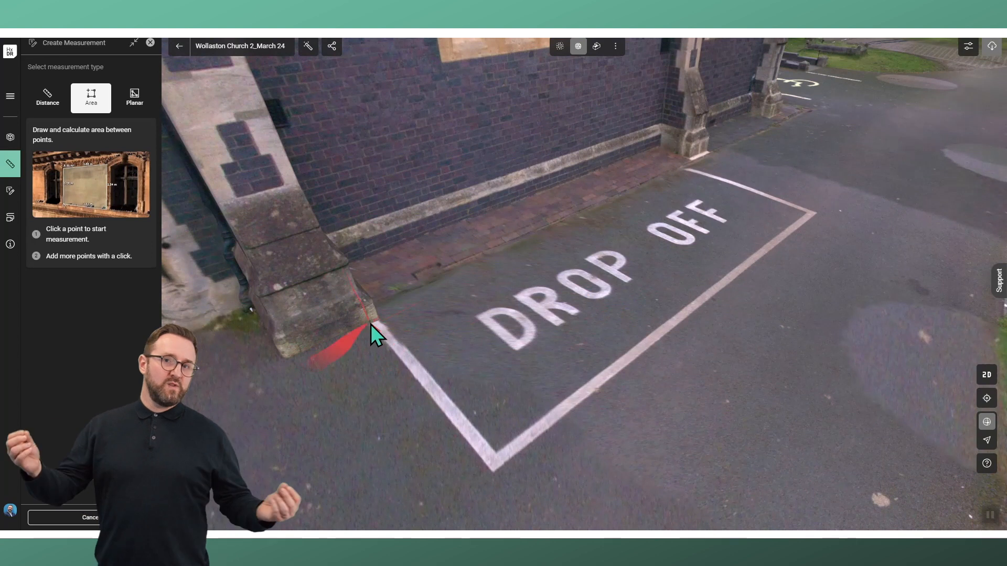
{"action": "left_click", "coordinate": [494, 474]}
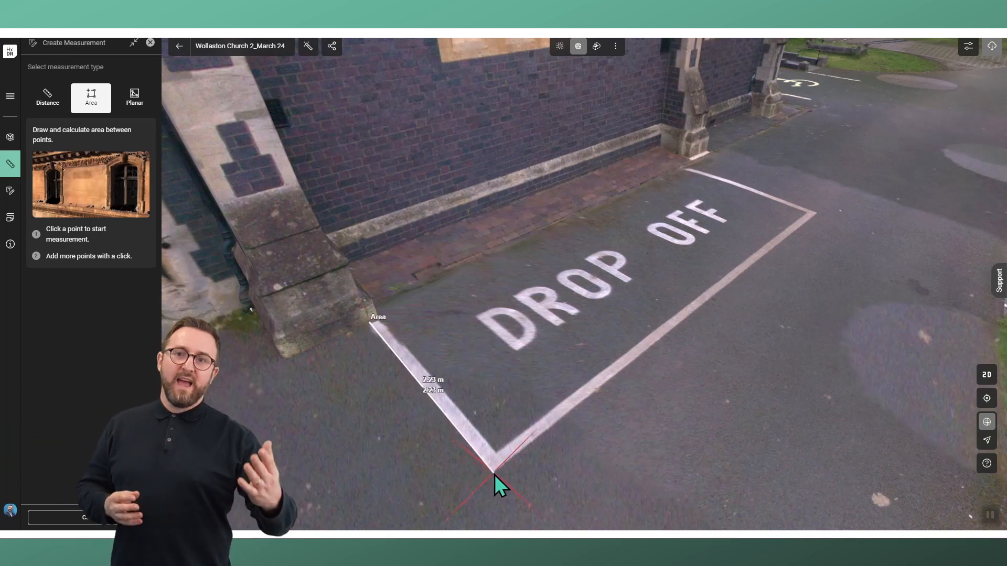
Step: Add the two far corners of the drop-off zone to complete the area measurement and save it as "Area demo"
{"action": "scroll", "coordinate": [818, 215], "scroll_direction": "up", "scroll_amount": 3}
{"action": "scroll", "coordinate": [804, 228], "scroll_direction": "up", "scroll_amount": 3}
{"action": "right_click_drag", "start_coordinate": [805, 228], "coordinate": [675, 424]}
{"action": "left_click", "coordinate": [685, 400]}
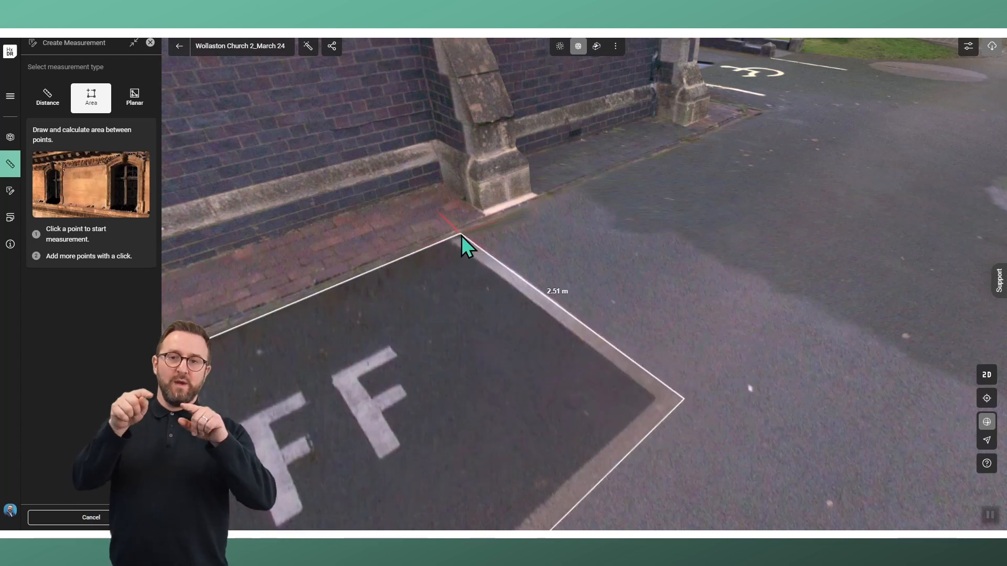
{"action": "double_click", "coordinate": [461, 235]}
{"action": "type", "text": "Area demo"}
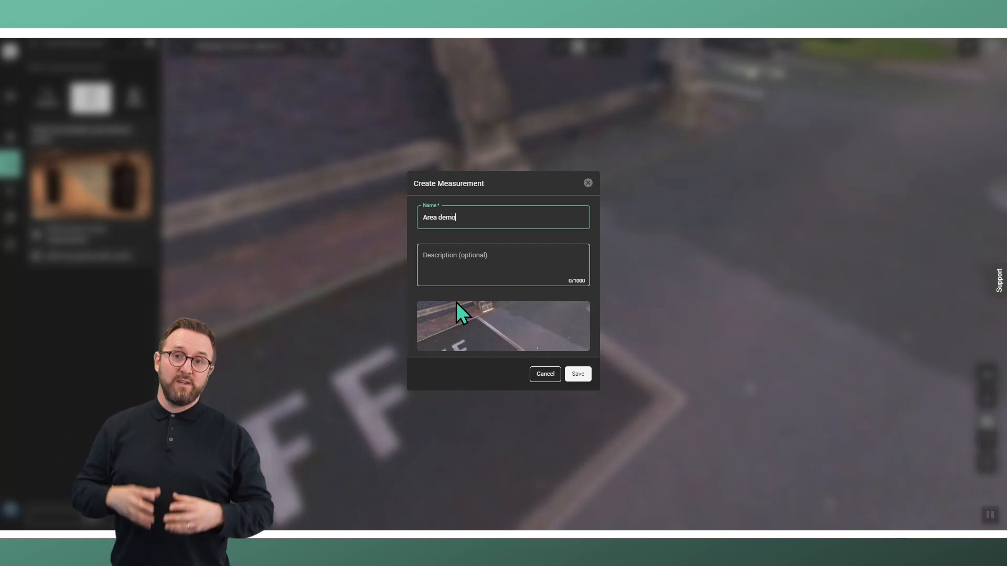
{"action": "key", "text": "Return"}
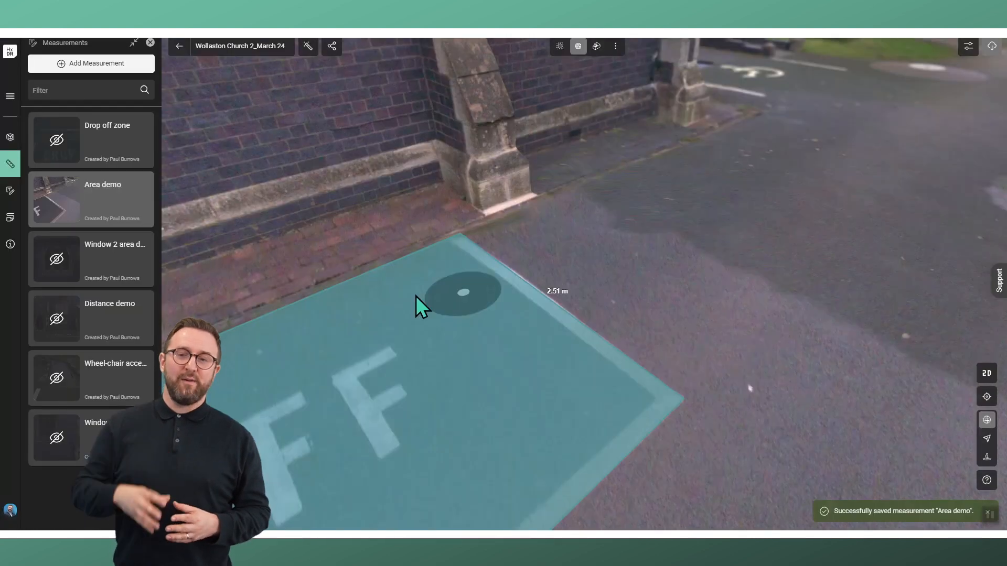
Step: Review the Area demo measurement over the whole drop-off zone, and open and cancel editing of its name and description
{"action": "left_click_drag", "start_coordinate": [411, 400], "coordinate": [731, 231]}
{"action": "scroll", "coordinate": [731, 231], "scroll_direction": "down", "scroll_amount": 5}
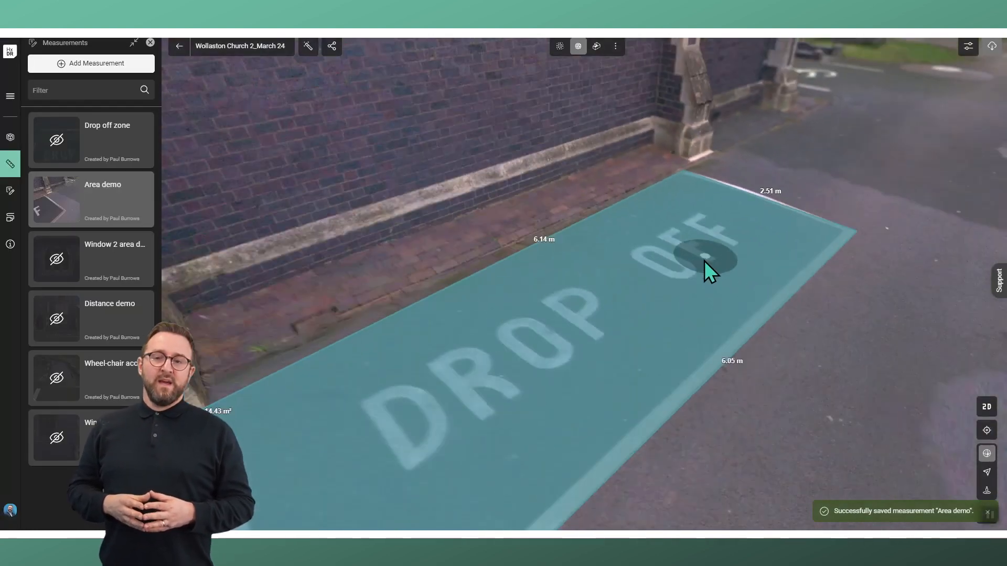
{"action": "left_click_drag", "start_coordinate": [676, 309], "coordinate": [652, 250]}
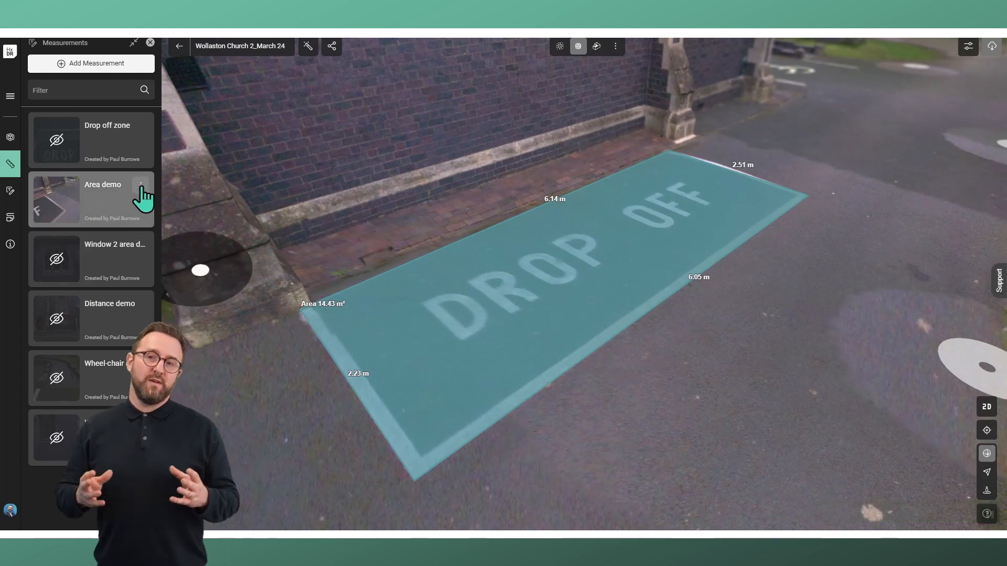
{"action": "left_click", "coordinate": [141, 188]}
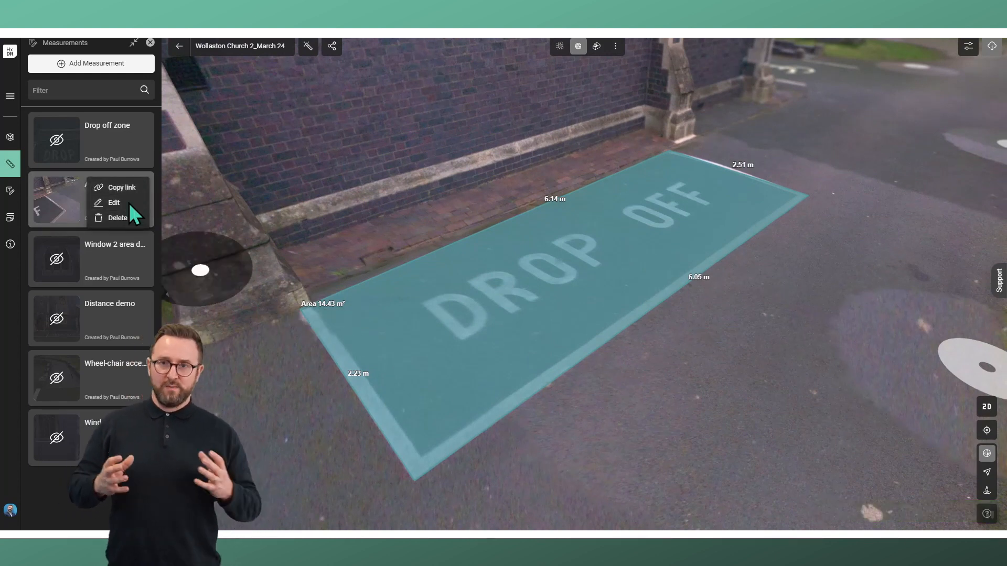
{"action": "left_click", "coordinate": [129, 204]}
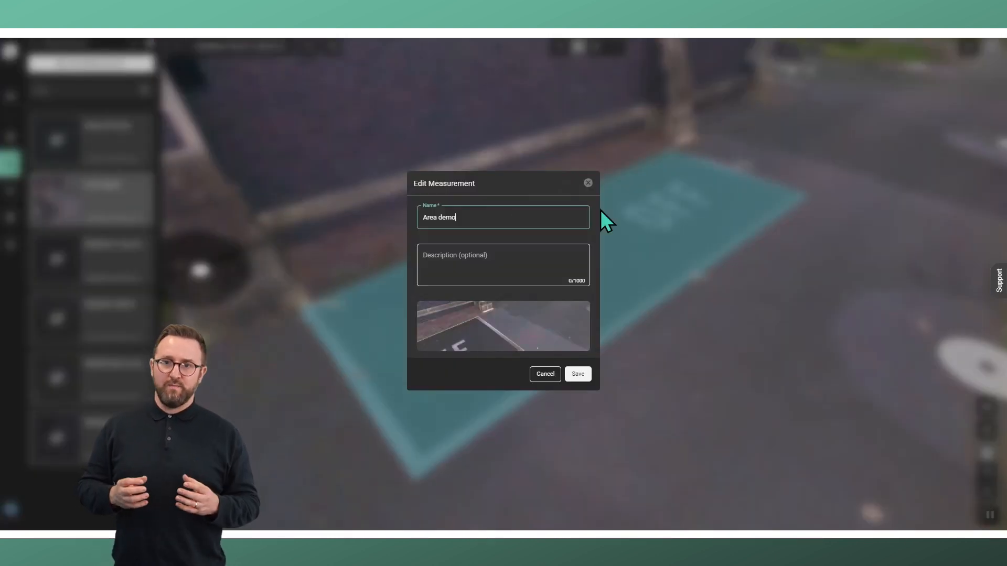
{"action": "left_click", "coordinate": [544, 374]}
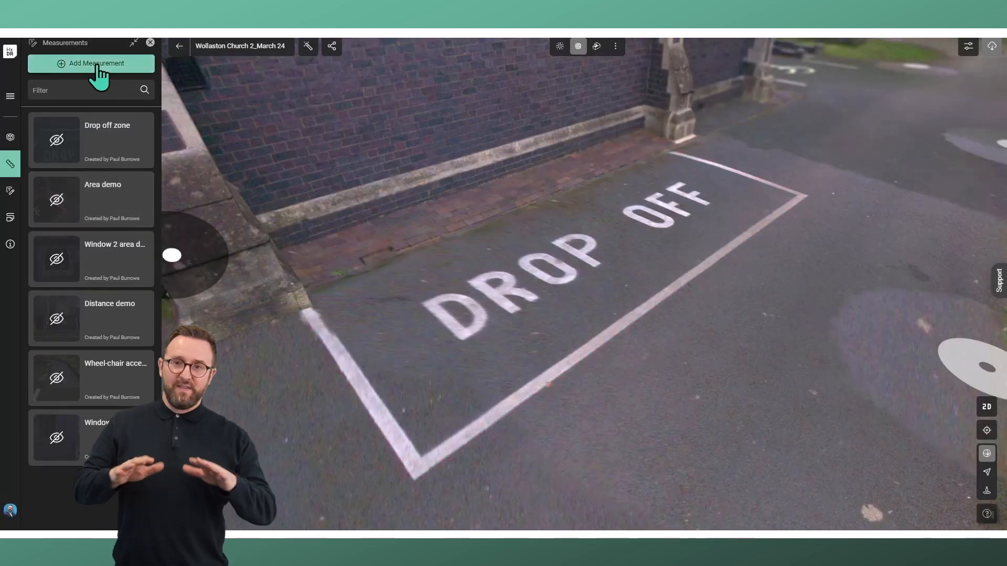
{"action": "left_click", "coordinate": [98, 67]}
{"action": "scroll", "coordinate": [562, 218], "scroll_direction": "down", "scroll_amount": 5}
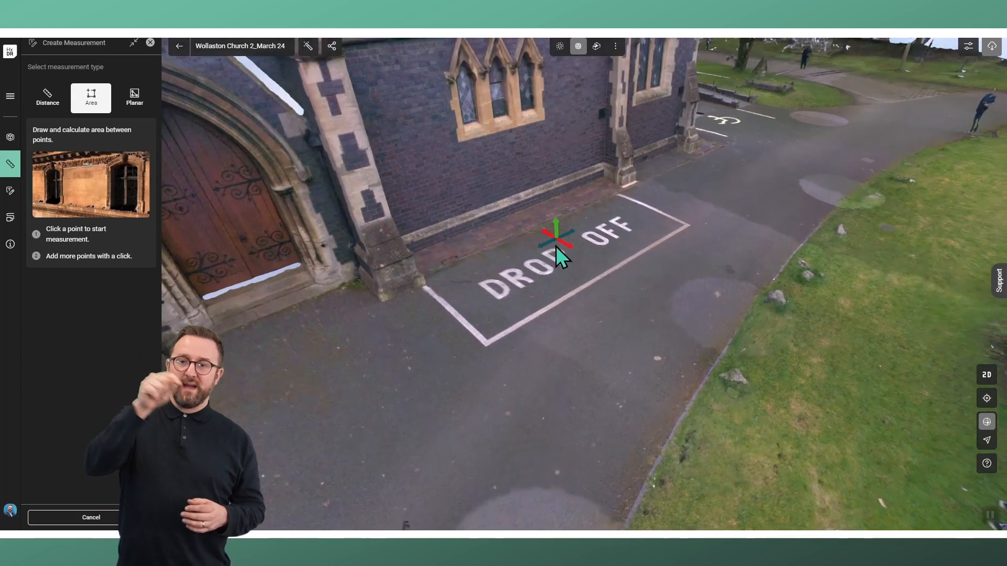
{"action": "left_click", "coordinate": [135, 98]}
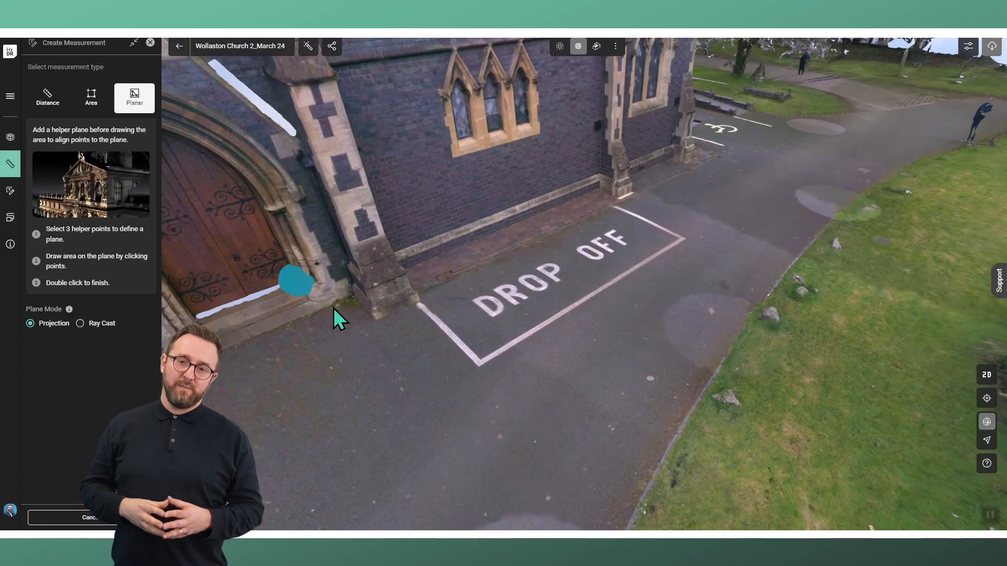
{"action": "left_click", "coordinate": [414, 373]}
{"action": "key", "text": "Escape"}
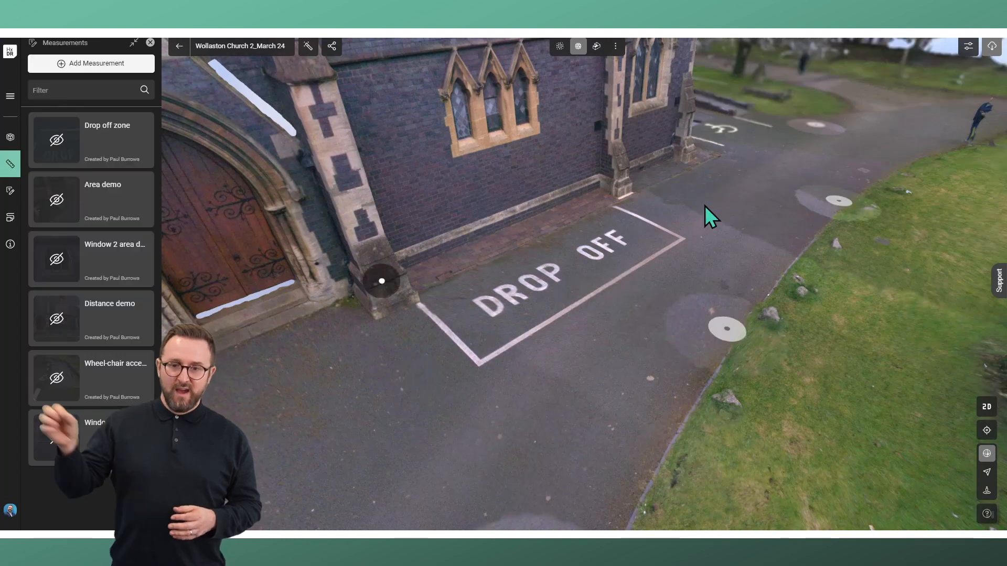
Step: Create a planar measurement with a projection helper plane on the tarmac and outline a six-point area around and in front of the drop-off zone
{"action": "left_click", "coordinate": [94, 63]}
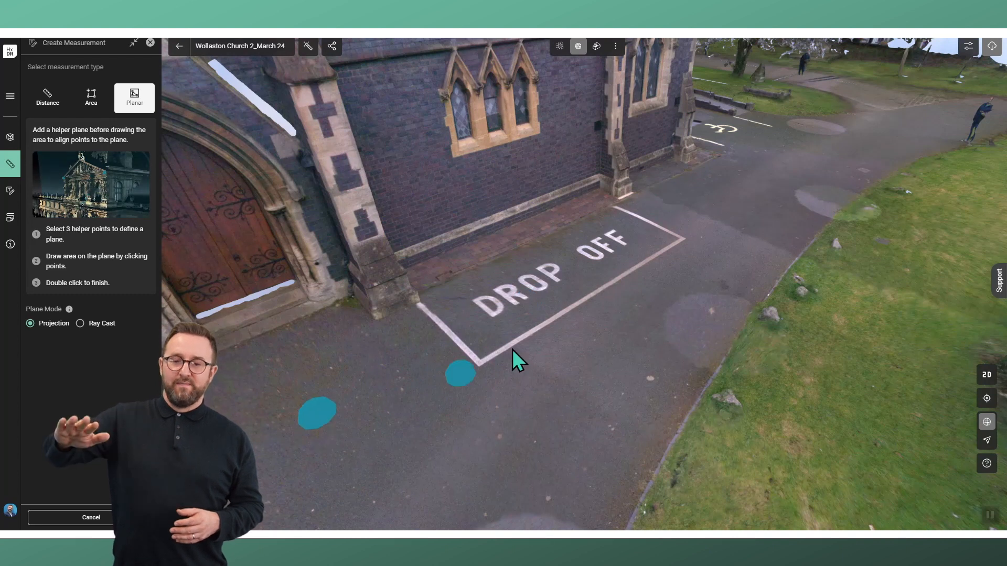
{"action": "left_click", "coordinate": [700, 203]}
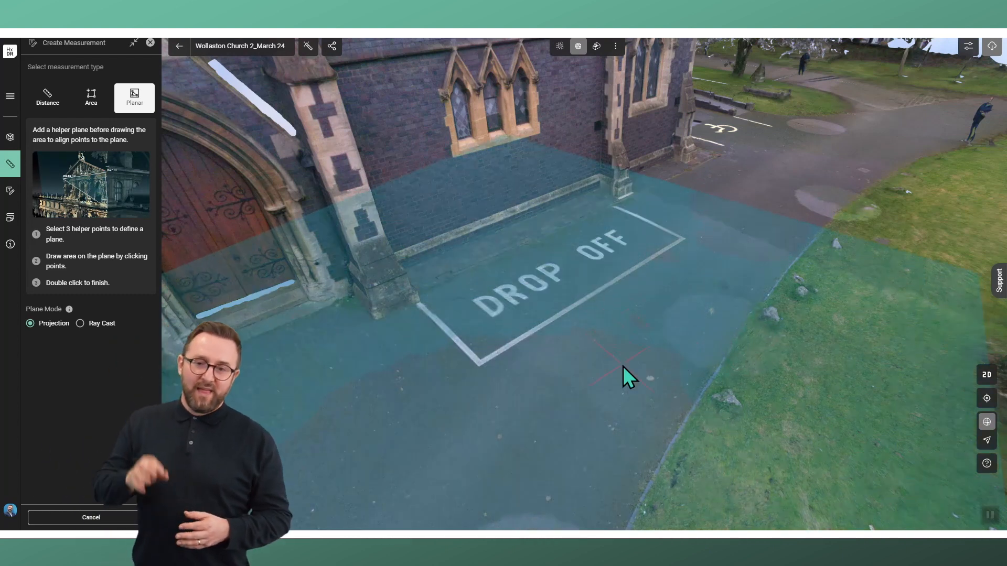
{"action": "left_click", "coordinate": [397, 341]}
{"action": "left_click", "coordinate": [275, 450]}
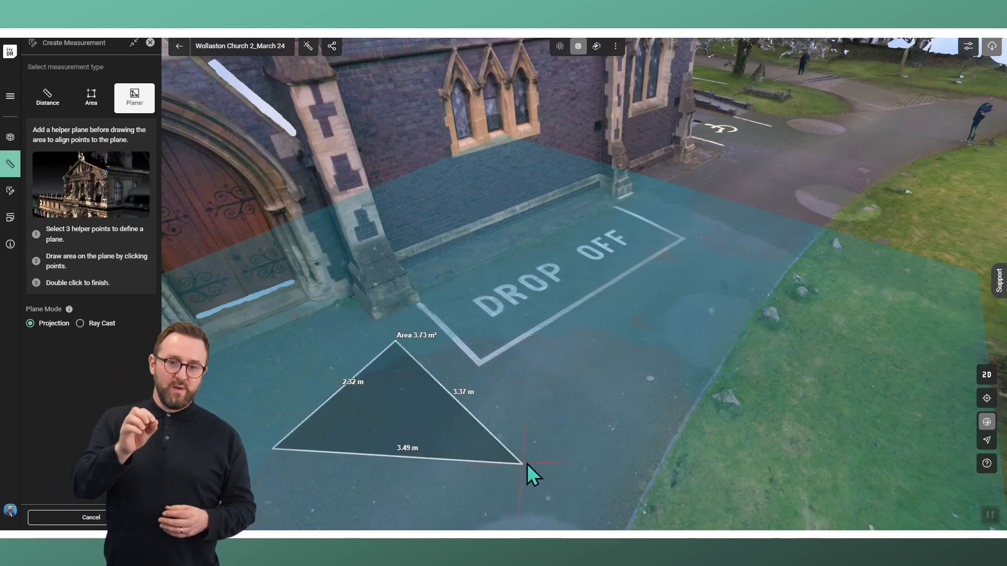
{"action": "left_click", "coordinate": [538, 461]}
{"action": "left_click", "coordinate": [687, 413]}
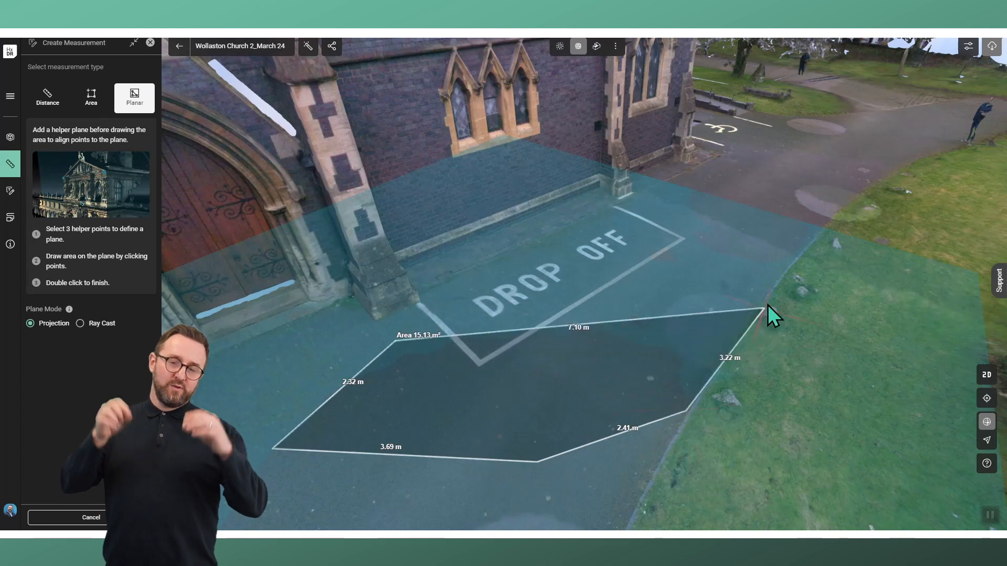
{"action": "left_click", "coordinate": [803, 245]}
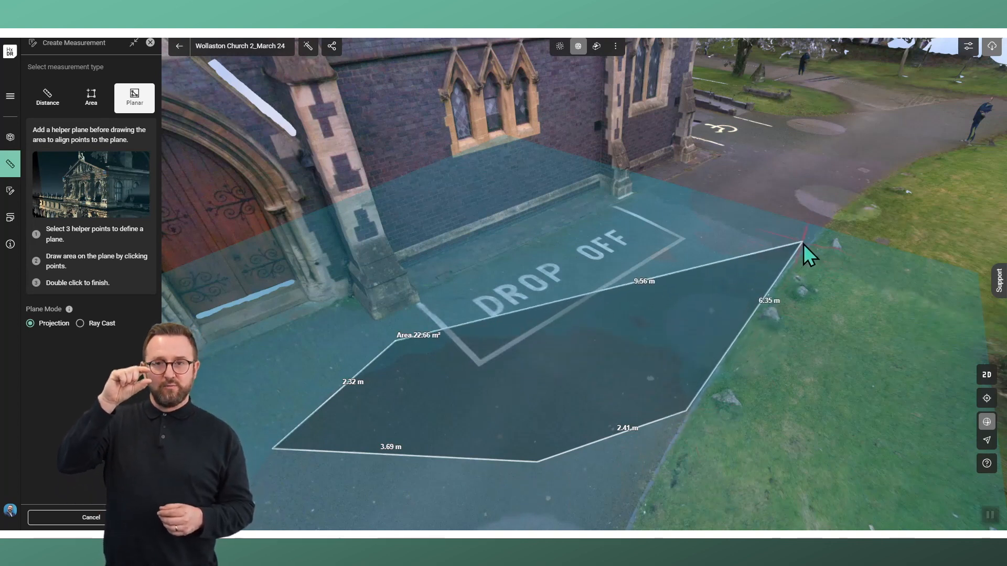
{"action": "left_click", "coordinate": [656, 197]}
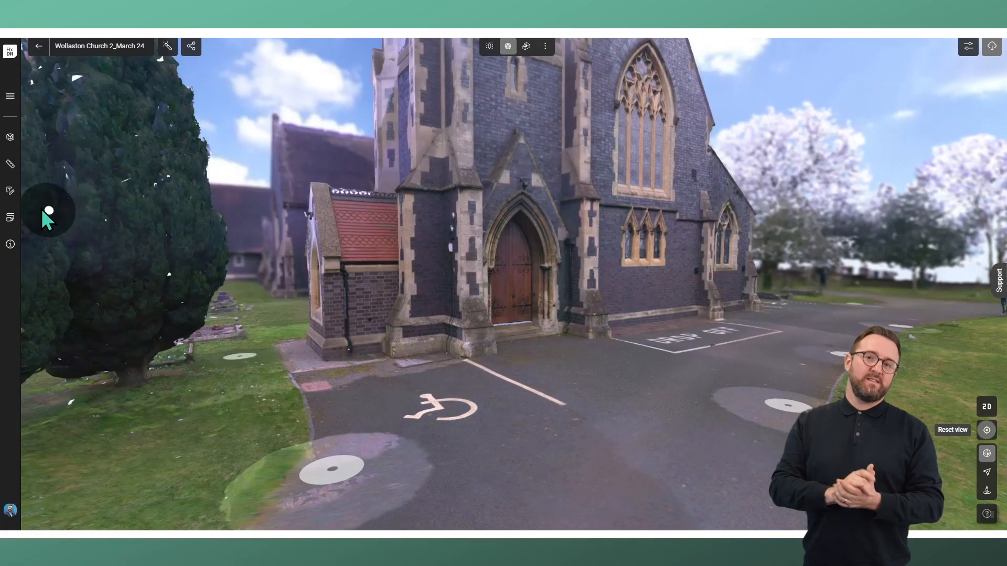
Step: Open the list of GeoTags, show all of them in the church model and hide them again
{"action": "left_click", "coordinate": [10, 192]}
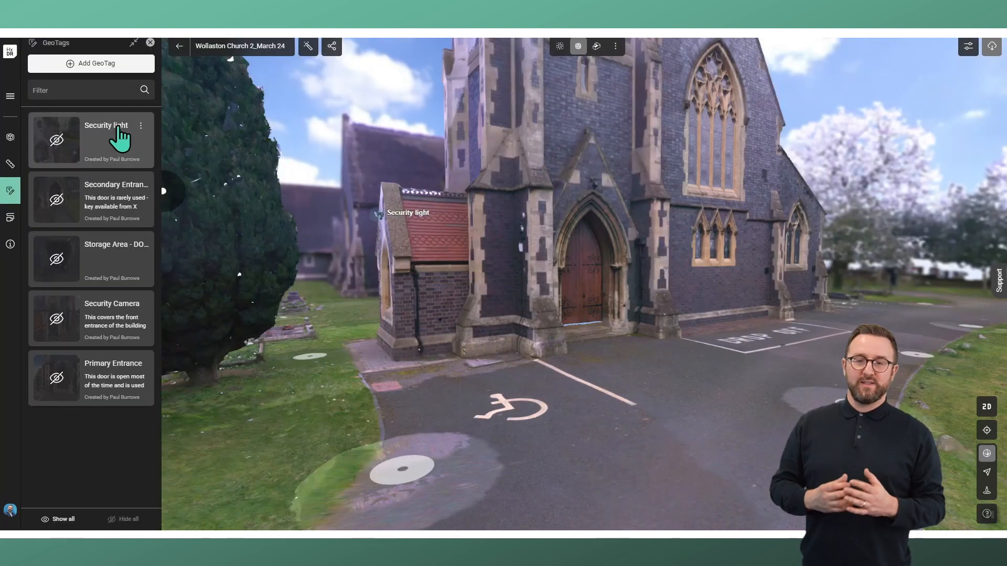
{"action": "left_click", "coordinate": [63, 519]}
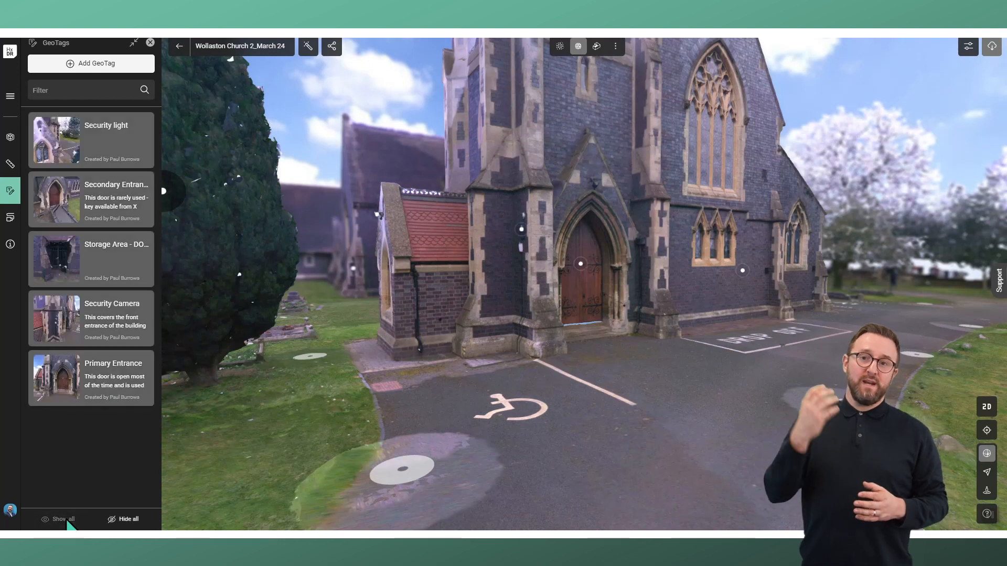
{"action": "left_click", "coordinate": [120, 520]}
Step: Create the GeoTag "Window needs inspection" above the triple window, with the description "Please arrange for the care-taker to add this to this review this week"
{"action": "scroll", "coordinate": [681, 268], "scroll_direction": "up", "scroll_amount": 5}
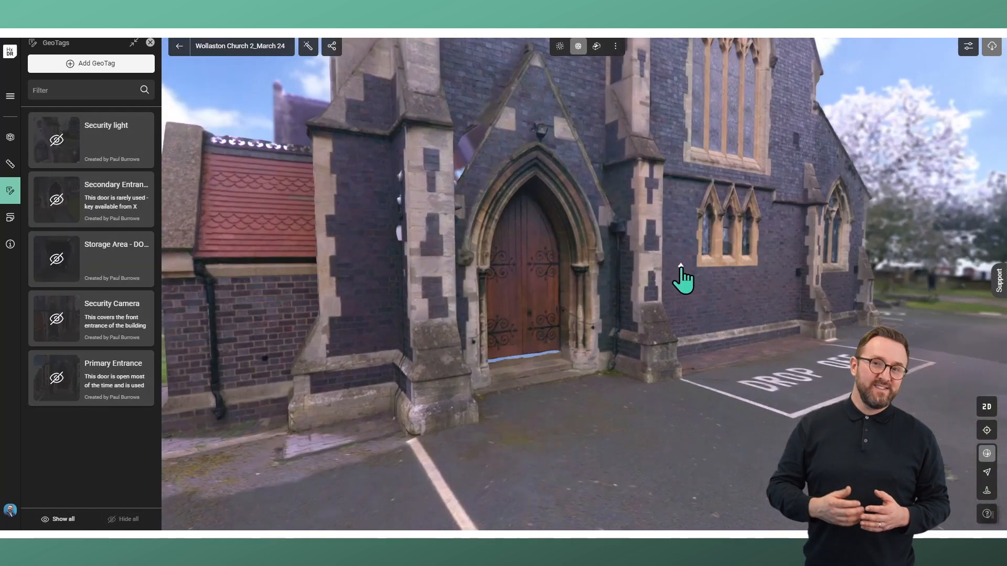
{"action": "left_click_drag", "start_coordinate": [692, 288], "coordinate": [552, 291]}
{"action": "right_click_drag", "start_coordinate": [826, 279], "coordinate": [664, 305]}
{"action": "scroll", "coordinate": [627, 301], "scroll_direction": "up", "scroll_amount": 3}
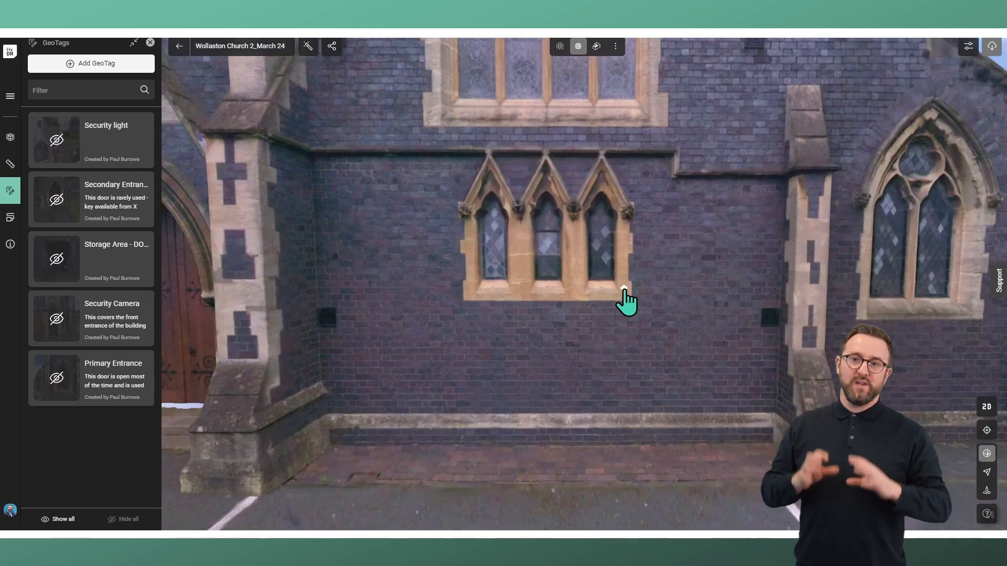
{"action": "left_click", "coordinate": [91, 68]}
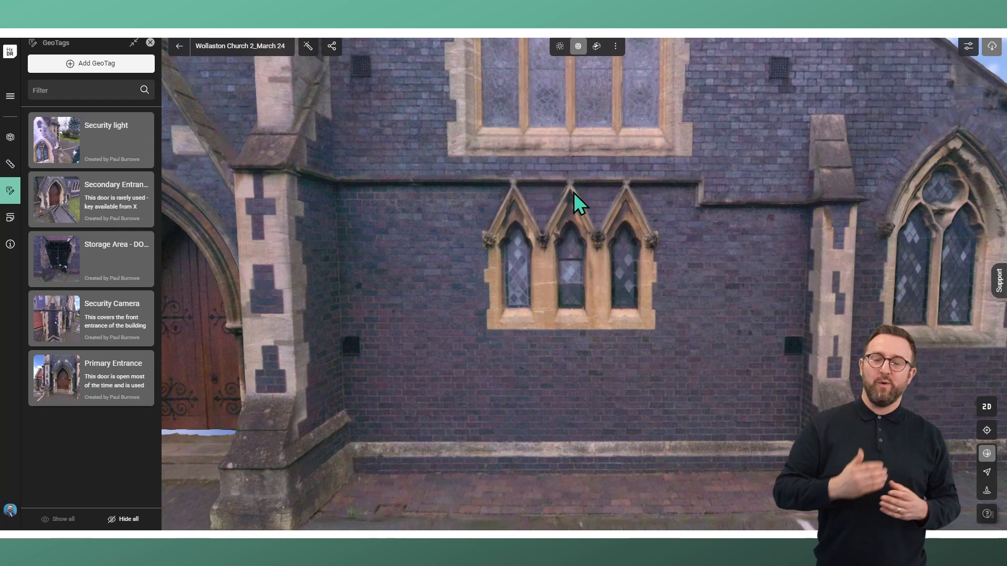
{"action": "left_click", "coordinate": [141, 67]}
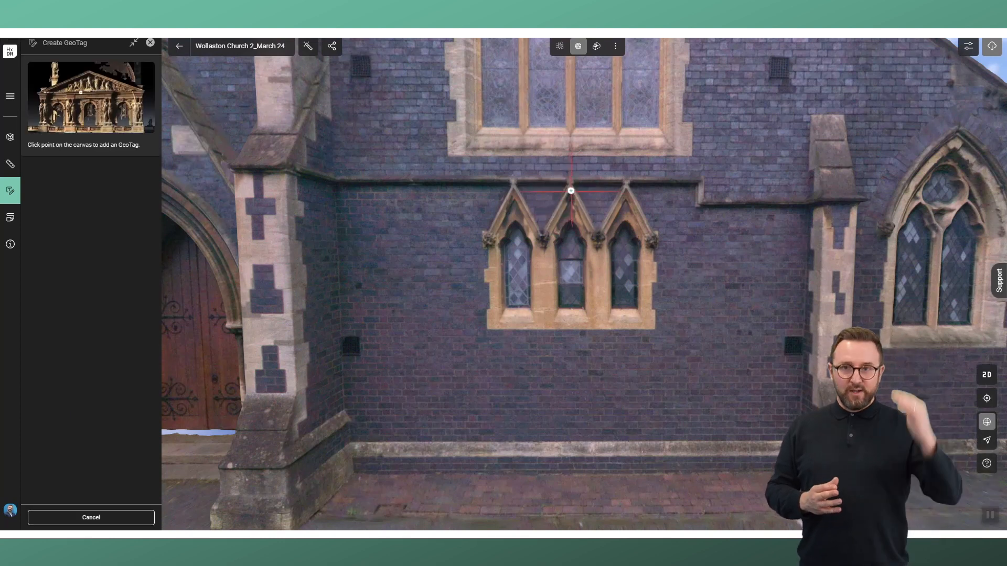
{"action": "left_click", "coordinate": [571, 190]}
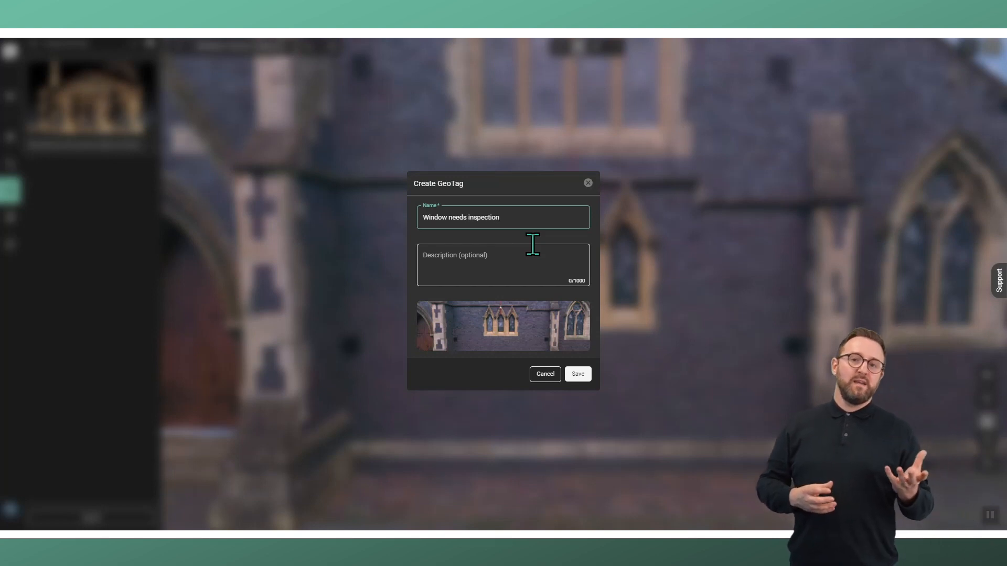
{"action": "left_click", "coordinate": [494, 254]}
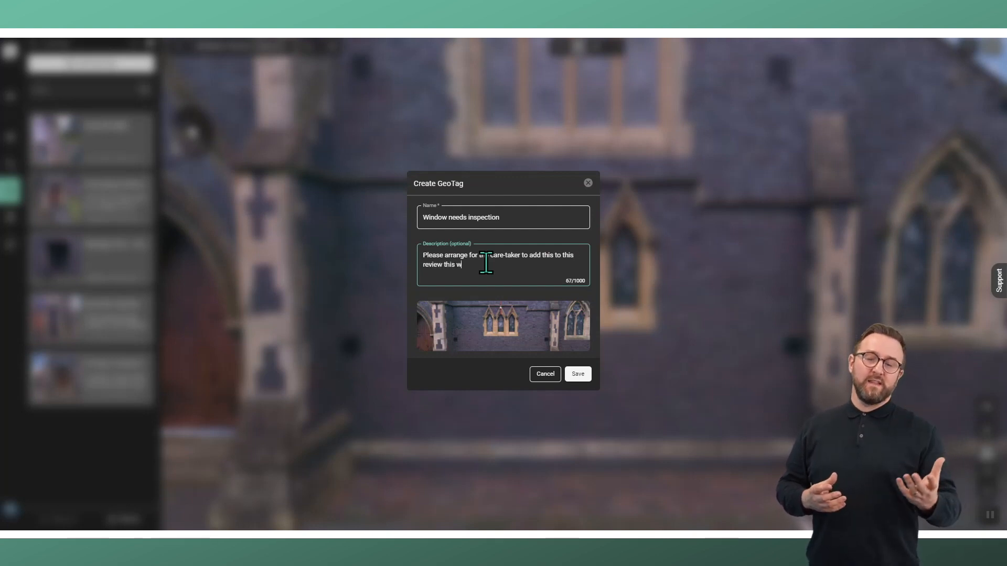
{"action": "left_click", "coordinate": [575, 374]}
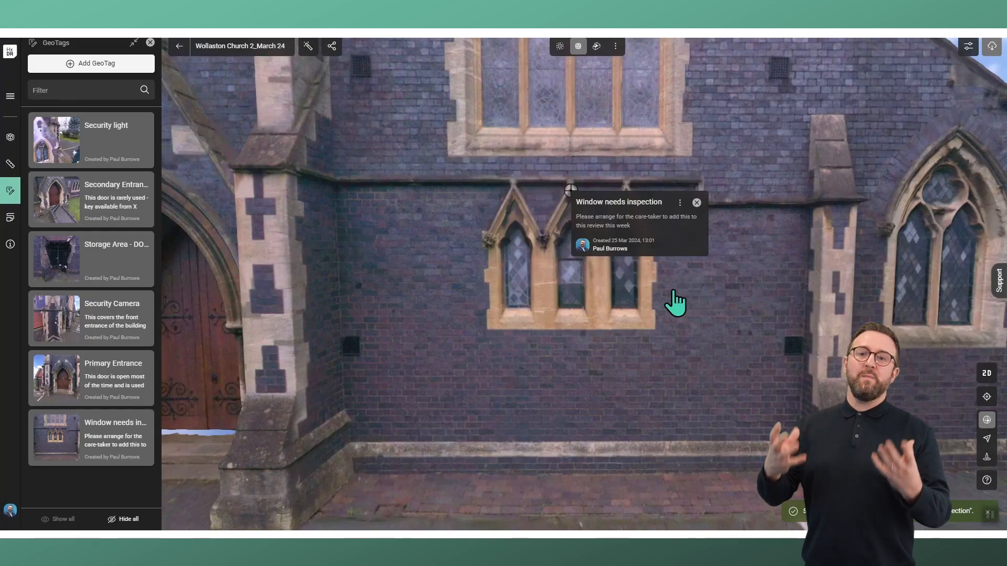
Step: Add a GeoTag on the down-pipe beside the mossy lower roof and name it "Down-pipe needs inspection"
{"action": "left_click_drag", "start_coordinate": [498, 361], "coordinate": [474, 266]}
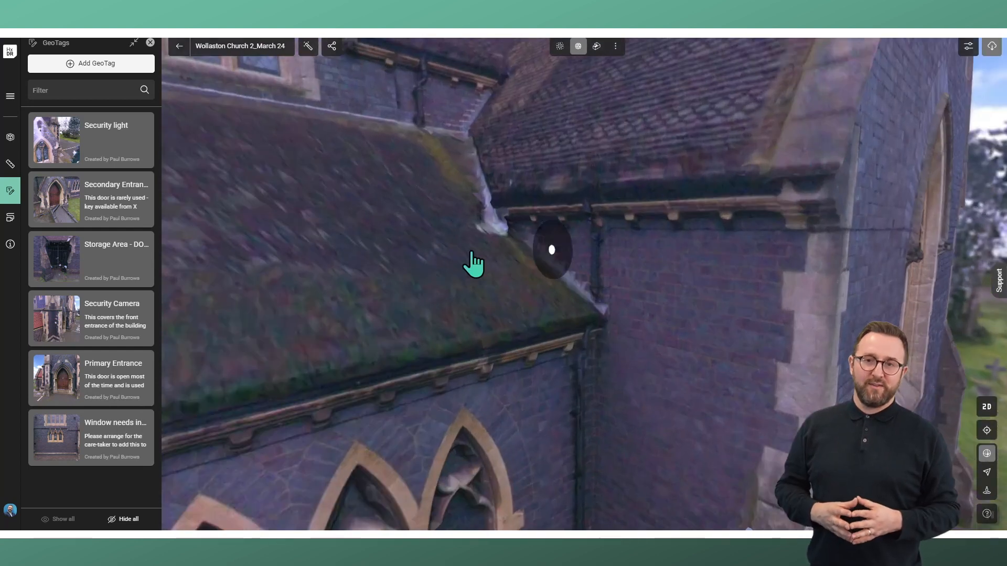
{"action": "left_click", "coordinate": [95, 64]}
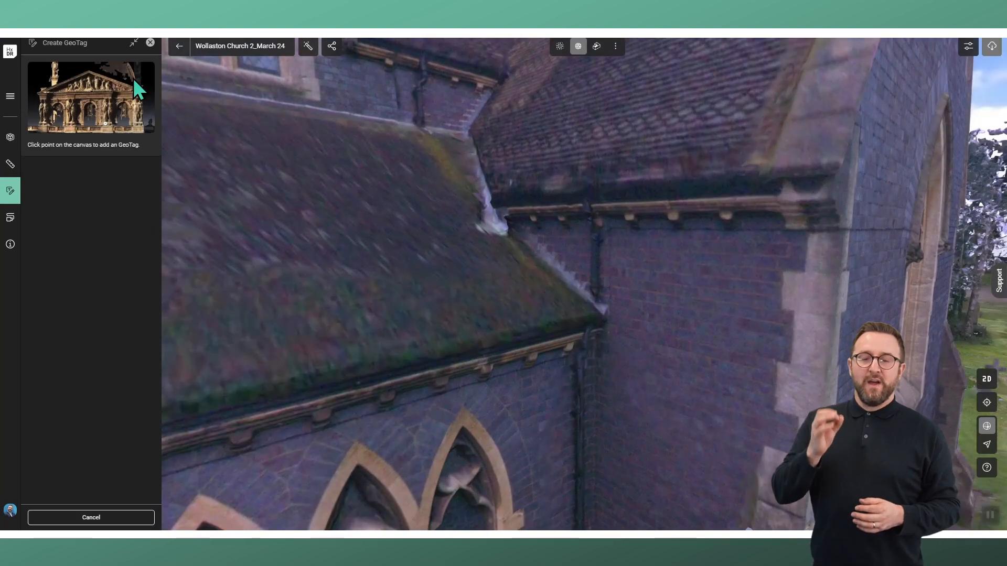
{"action": "left_click", "coordinate": [594, 262]}
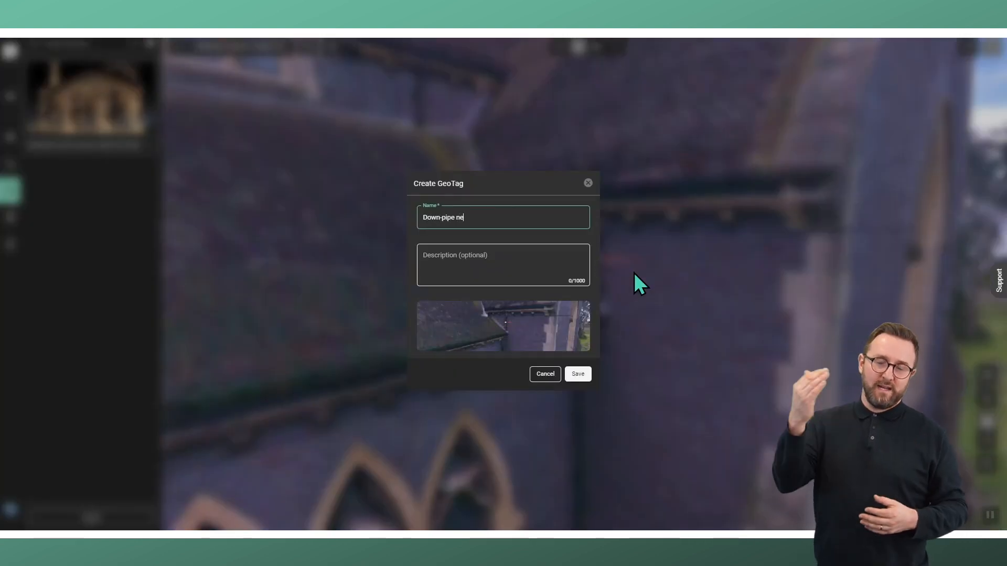
{"action": "type", "text": "ds inpes"}
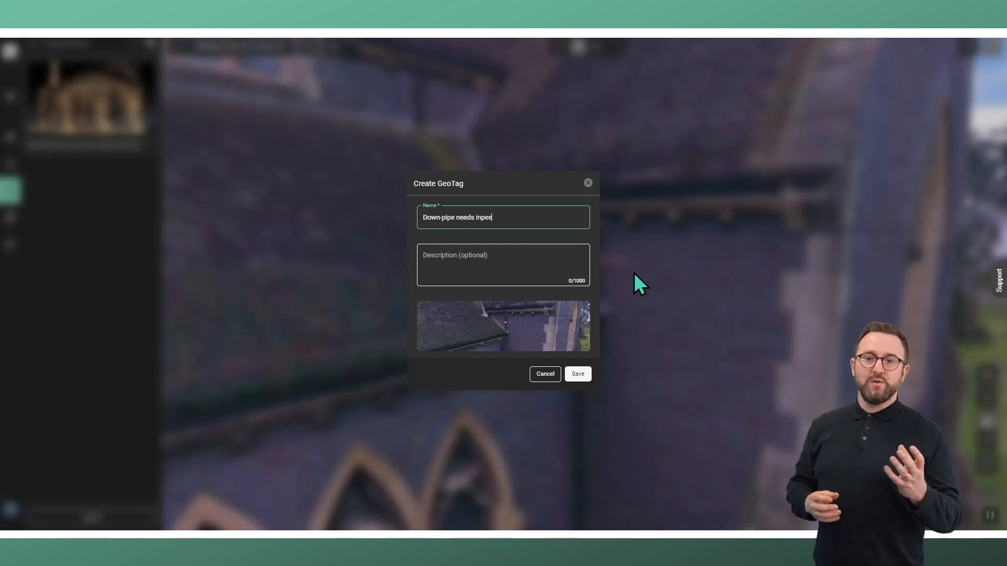
{"action": "key", "text": "BackSpace"}
{"action": "key", "text": "BackSpace"}
{"action": "key", "text": "BackSpace"}
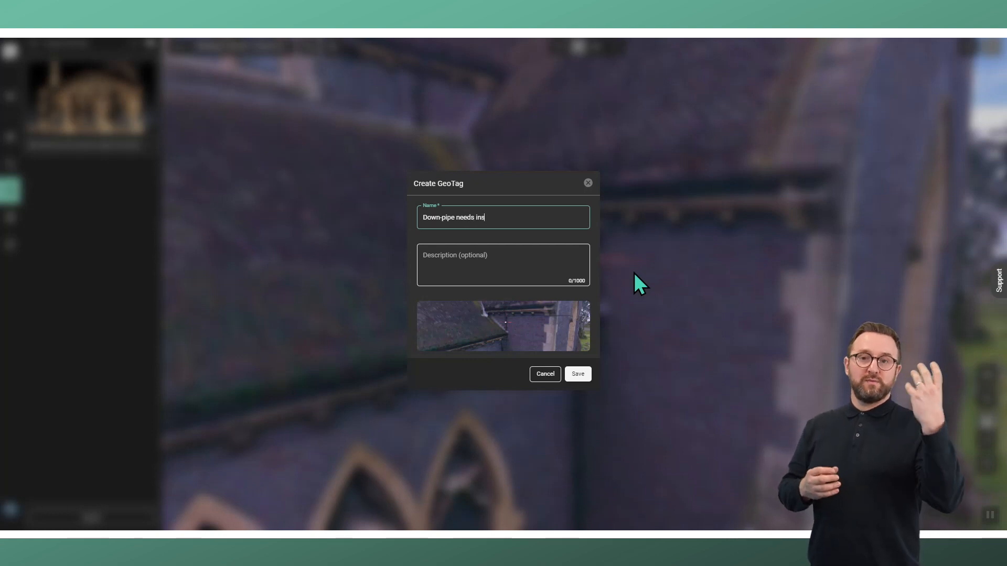
{"action": "type", "text": "spection"}
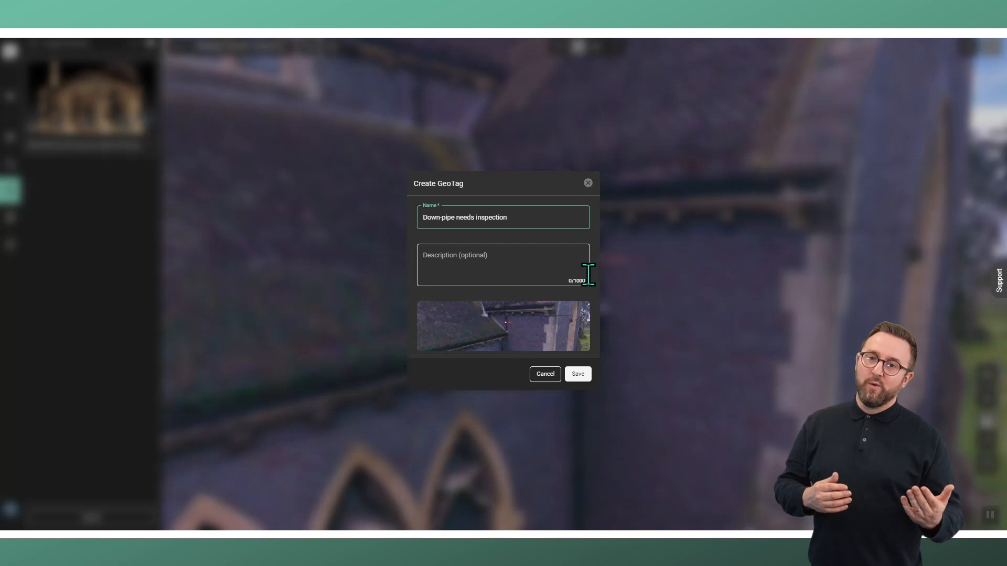
Step: Enter the description "Seemingly some moss build-up" for the down-pipe GeoTag and save it
{"action": "left_click", "coordinate": [467, 261]}
{"action": "type", "text": "Seeming"}
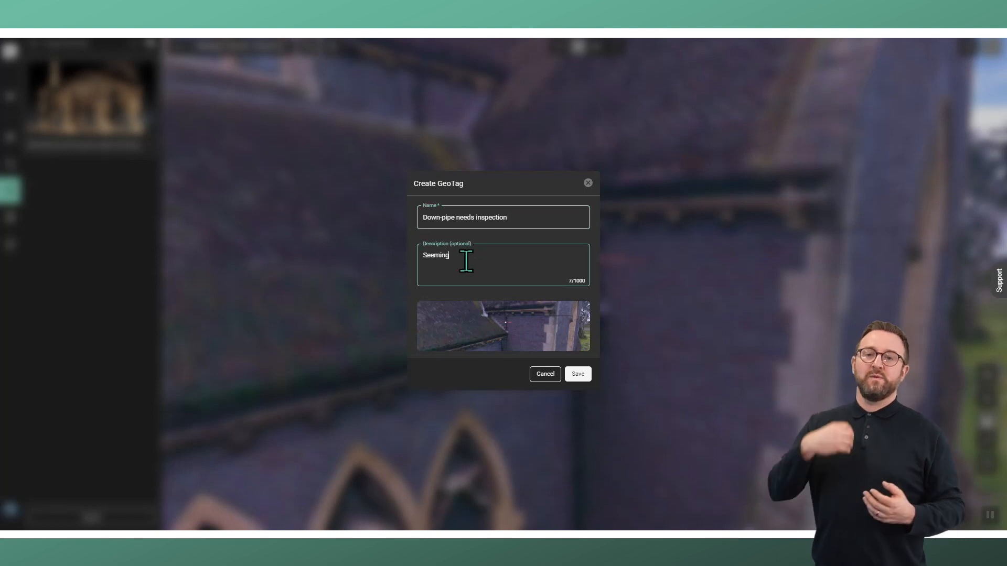
{"action": "type", "text": "ly some moss"}
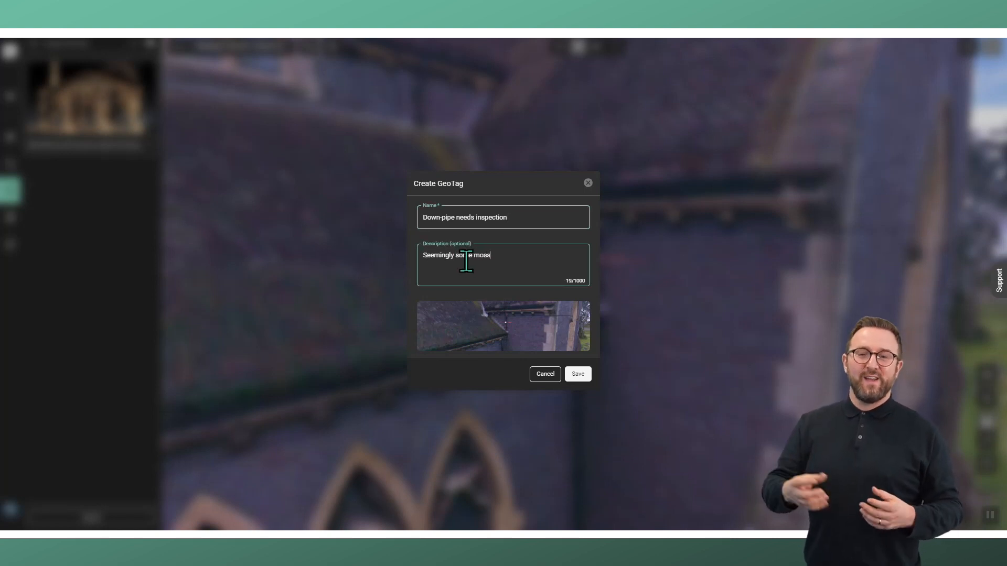
{"action": "type", "text": " build-up"}
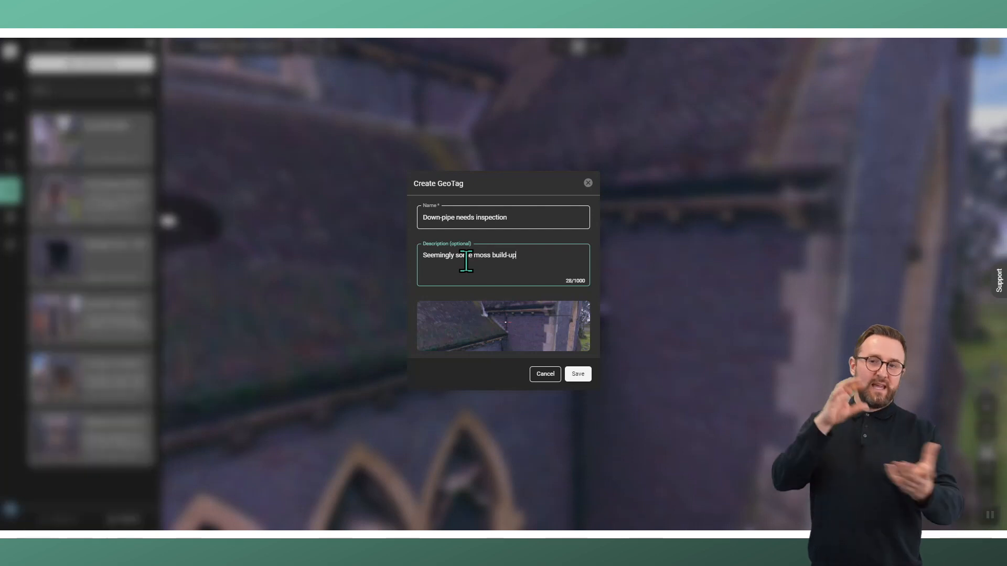
{"action": "left_click", "coordinate": [578, 374]}
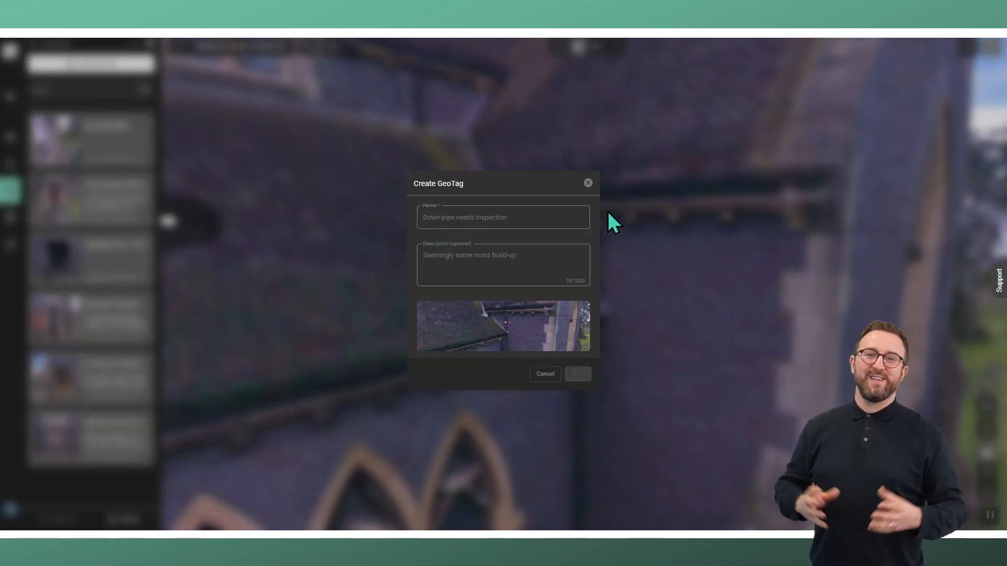
Step: Examine the down-pipe GeoTag among the surrounding roofs and walls and view the church in 2D from above
{"action": "scroll", "coordinate": [483, 299], "scroll_direction": "down", "scroll_amount": 2}
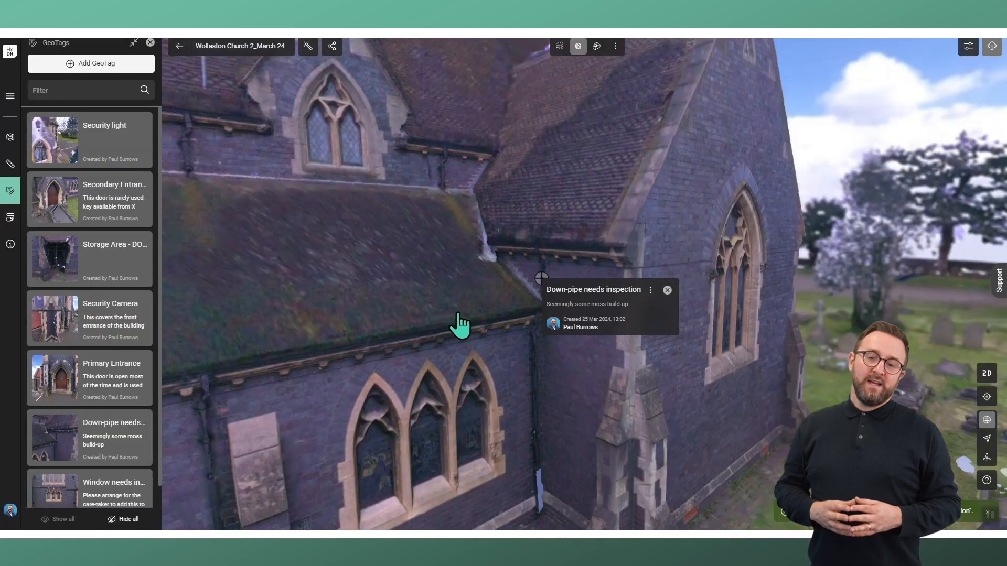
{"action": "left_click_drag", "start_coordinate": [459, 313], "coordinate": [545, 291]}
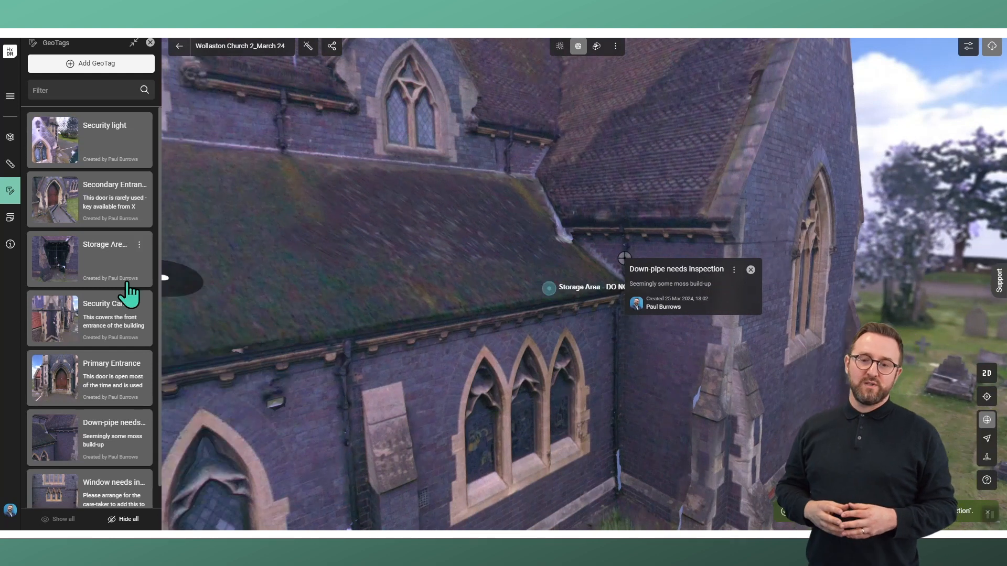
{"action": "scroll", "coordinate": [434, 280], "scroll_direction": "down", "scroll_amount": 3}
{"action": "scroll", "coordinate": [434, 280], "scroll_direction": "down", "scroll_amount": 2}
{"action": "left_click_drag", "start_coordinate": [450, 305], "coordinate": [587, 300]}
{"action": "left_click", "coordinate": [989, 375]}
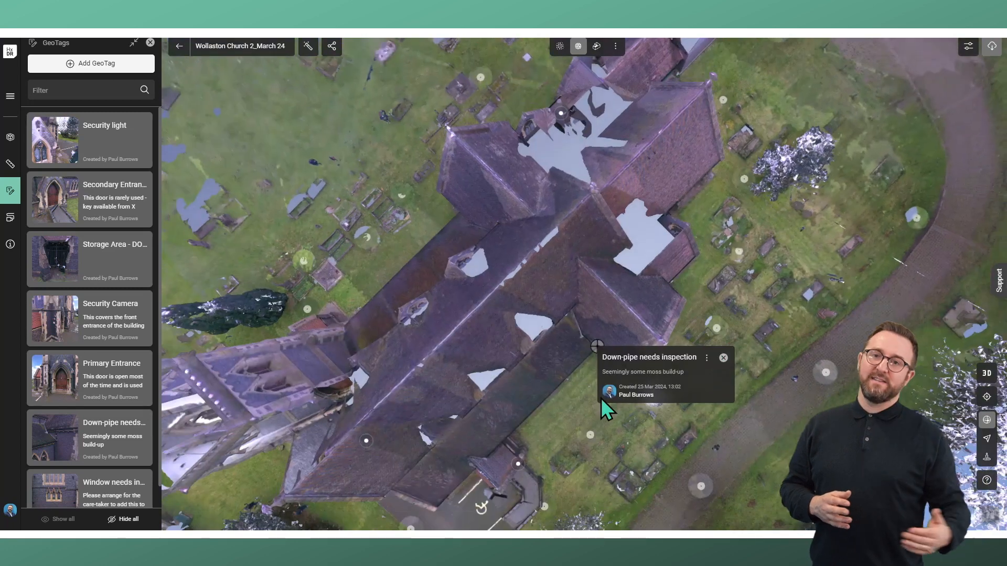
Step: Inspect the front of the church in 3D and open the details of the Primary Entrance and Security Camera GeoTags
{"action": "scroll", "coordinate": [499, 288], "scroll_direction": "up", "scroll_amount": 4}
{"action": "left_click_drag", "start_coordinate": [467, 317], "coordinate": [535, 196]}
{"action": "scroll", "coordinate": [472, 251], "scroll_direction": "up", "scroll_amount": 3}
{"action": "right_click_drag", "start_coordinate": [376, 420], "coordinate": [565, 370]}
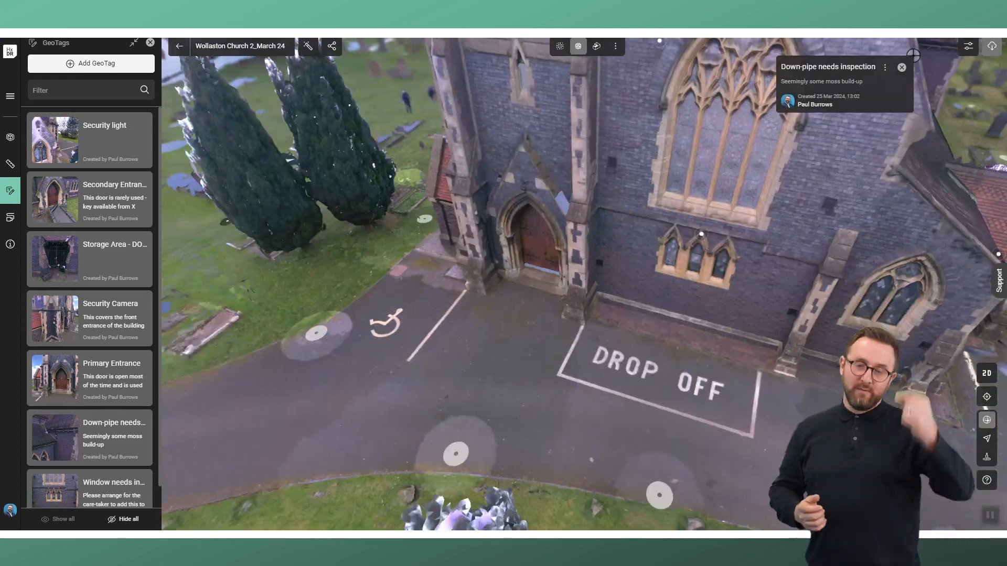
{"action": "scroll", "coordinate": [466, 235], "scroll_direction": "down", "scroll_amount": 2}
{"action": "left_click_drag", "start_coordinate": [466, 235], "coordinate": [539, 286]}
{"action": "scroll", "coordinate": [367, 243], "scroll_direction": "up", "scroll_amount": 4}
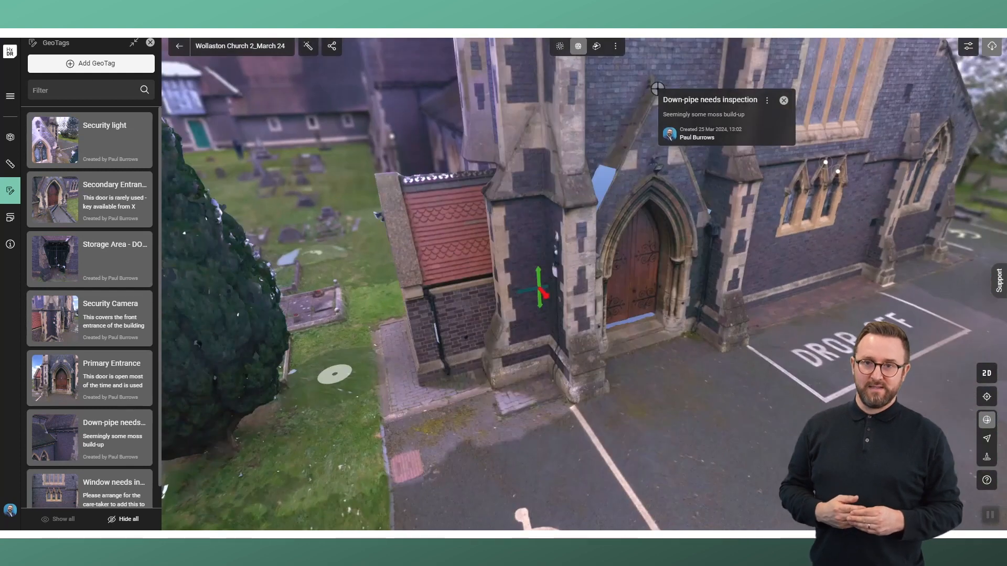
{"action": "left_click_drag", "start_coordinate": [403, 227], "coordinate": [492, 219]}
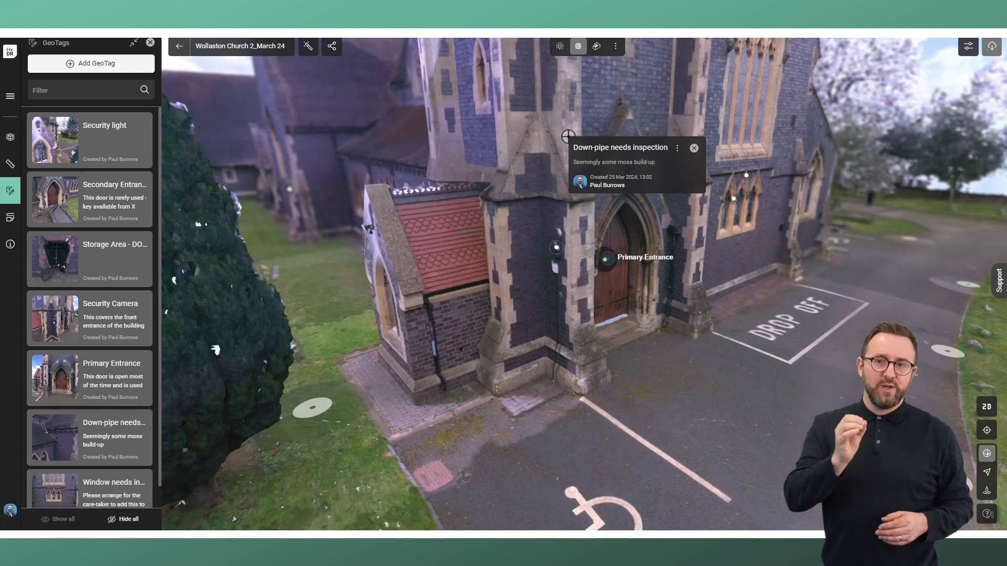
{"action": "left_click", "coordinate": [607, 258]}
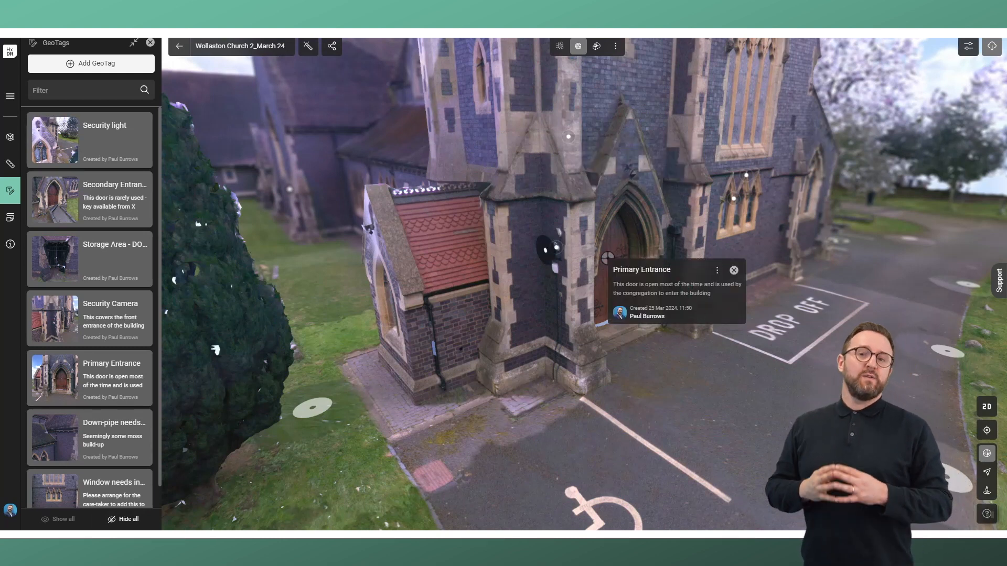
{"action": "left_click", "coordinate": [556, 250]}
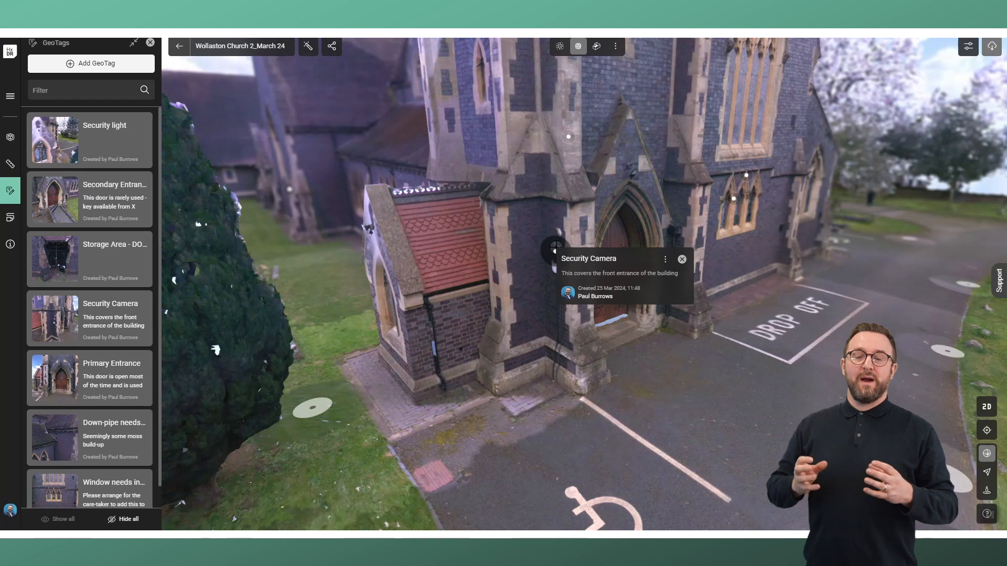
Step: Place a new GeoTag on the fitting high on the gable of the small red-roofed annex
{"action": "left_click", "coordinate": [387, 247]}
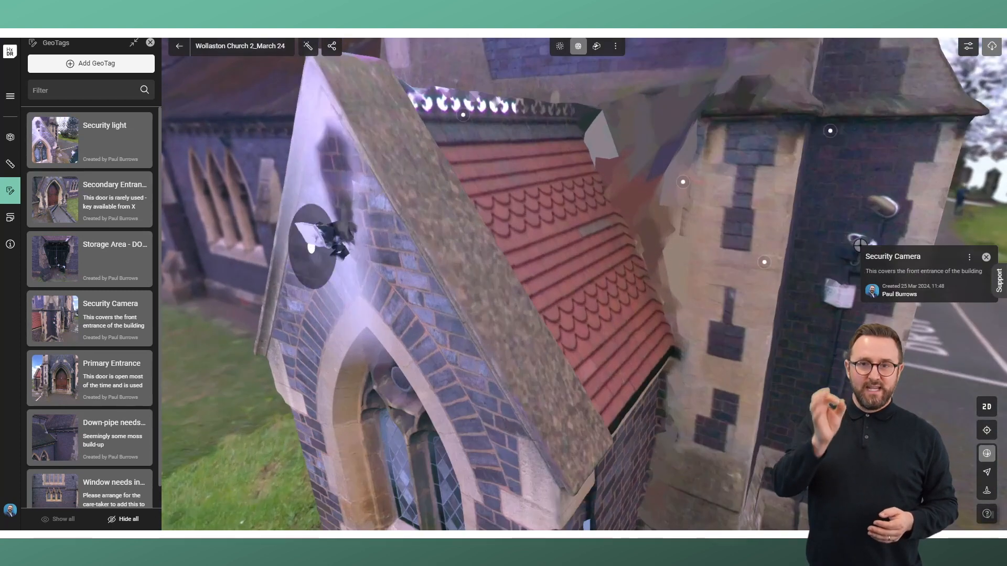
{"action": "left_click_drag", "start_coordinate": [312, 248], "coordinate": [429, 253]}
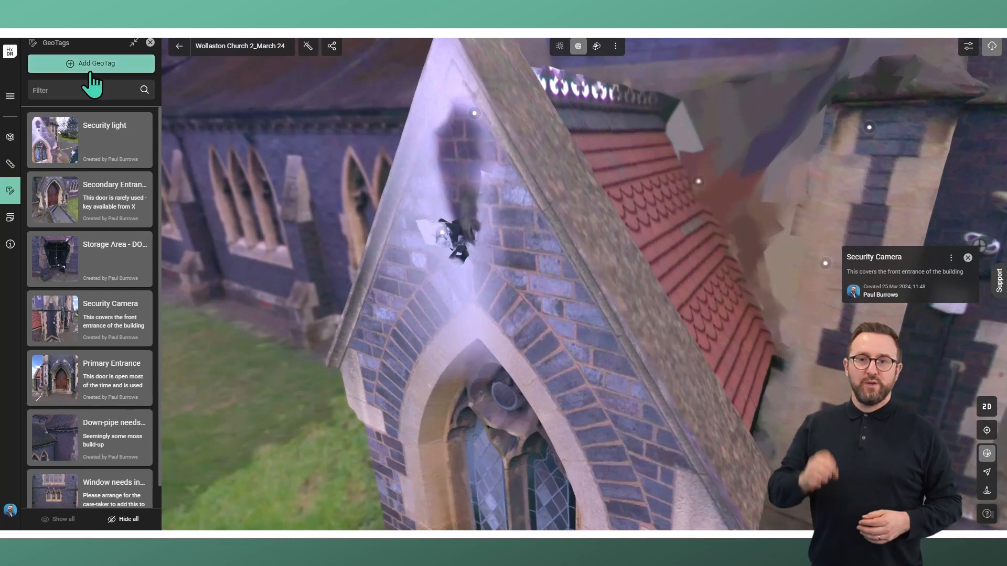
{"action": "left_click", "coordinate": [92, 65]}
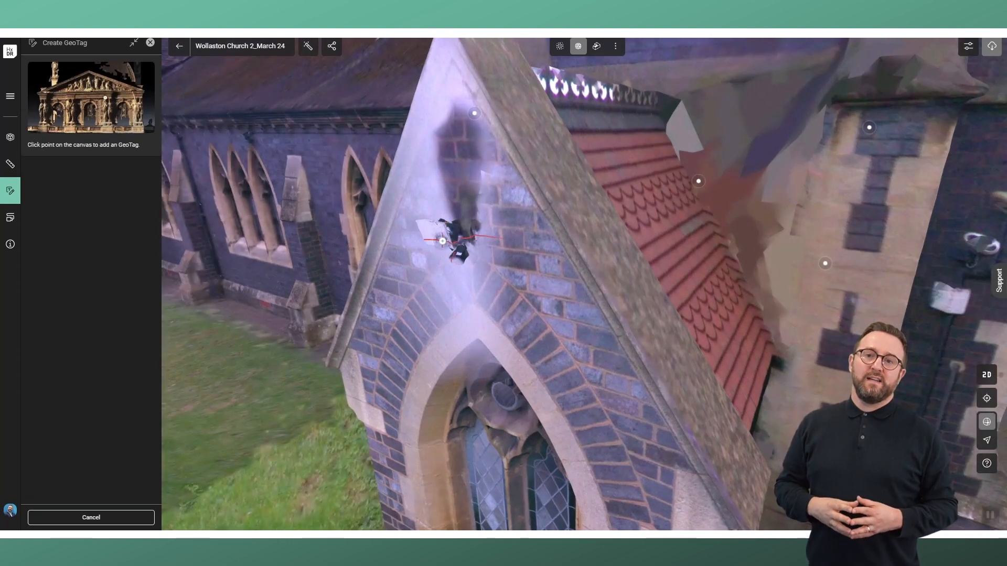
{"action": "left_click", "coordinate": [443, 244]}
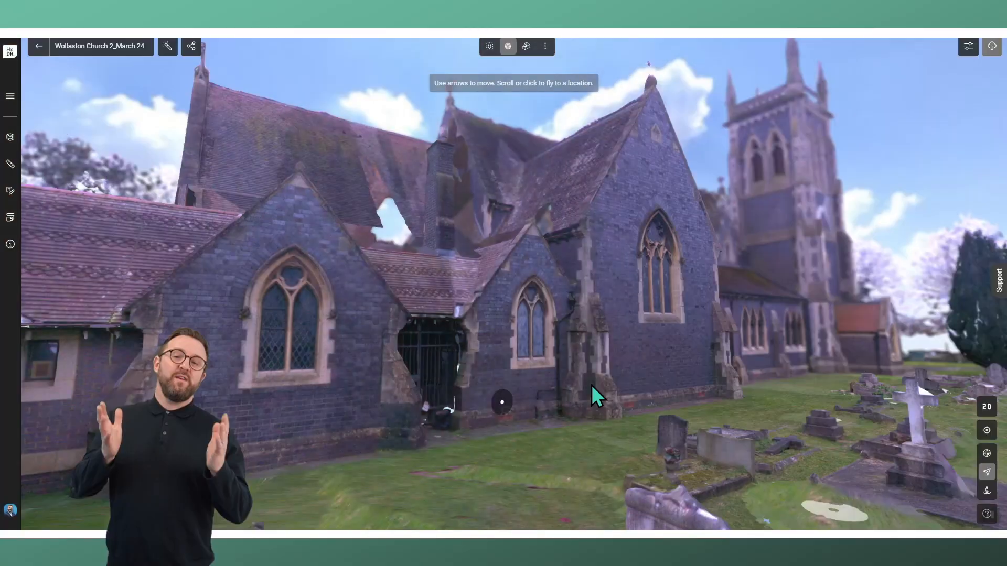
Step: Open the tours of the church model, review the playback and path of Tour 2, and return to the list
{"action": "left_click", "coordinate": [11, 218]}
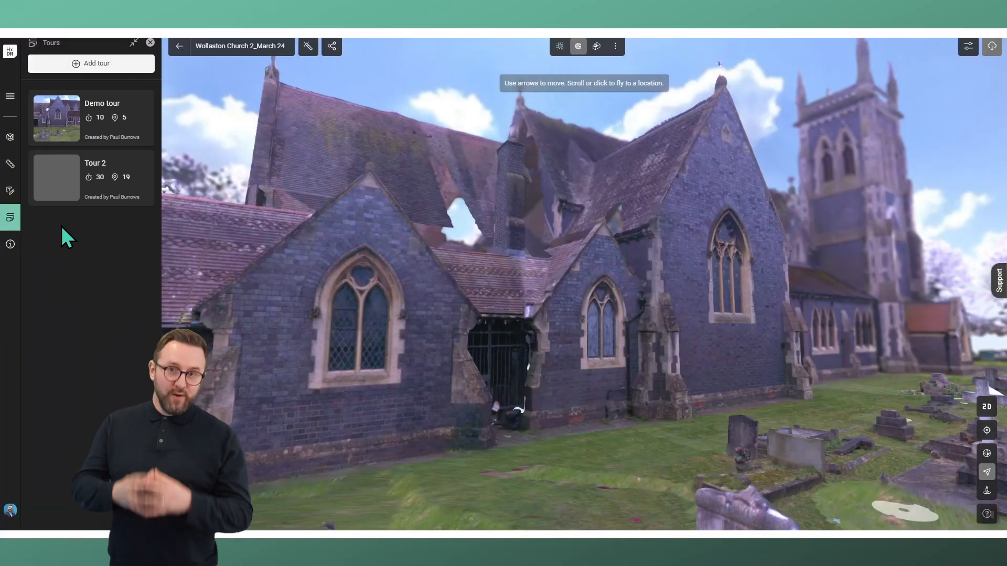
{"action": "left_click", "coordinate": [58, 179]}
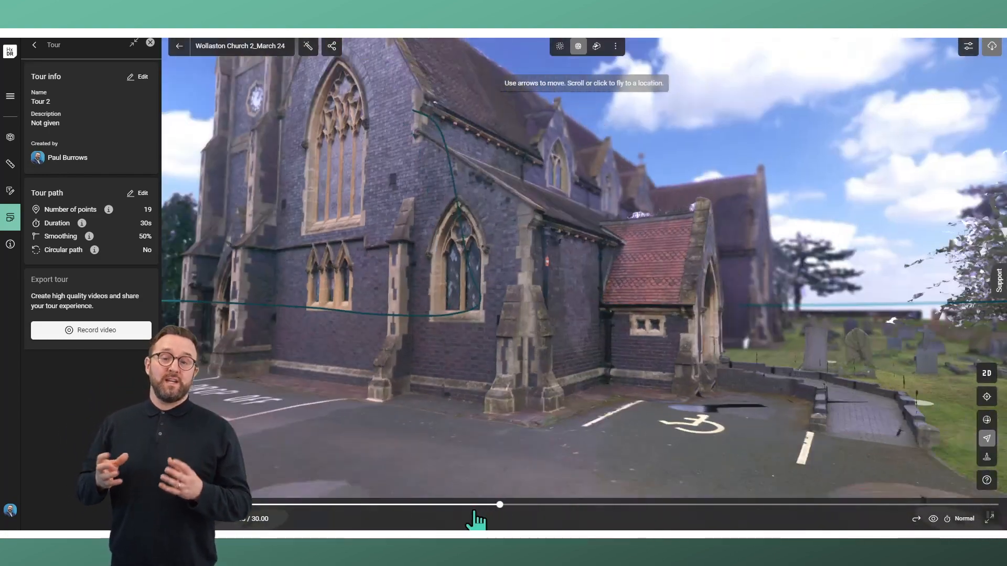
{"action": "left_click", "coordinate": [448, 506]}
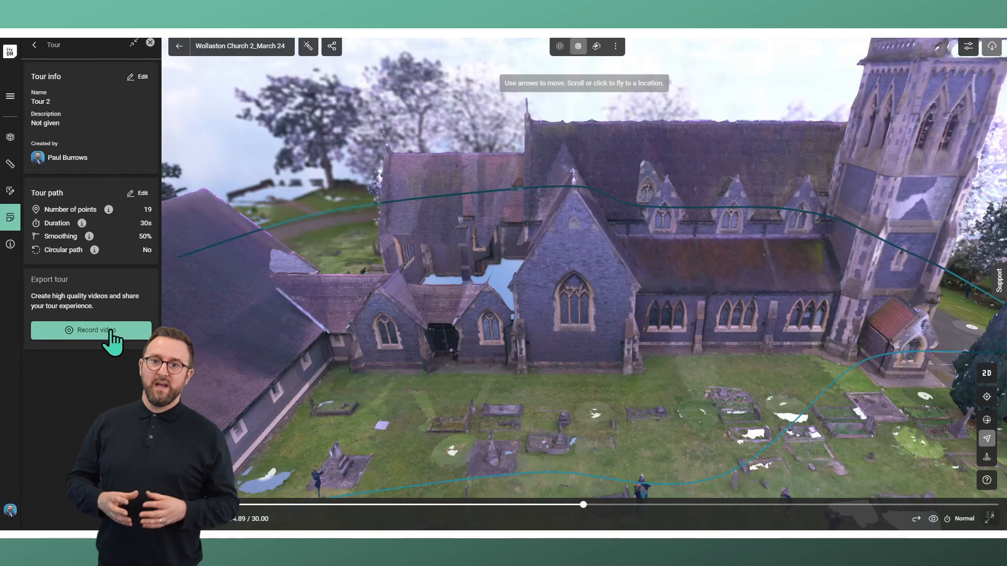
{"action": "left_click", "coordinate": [33, 45]}
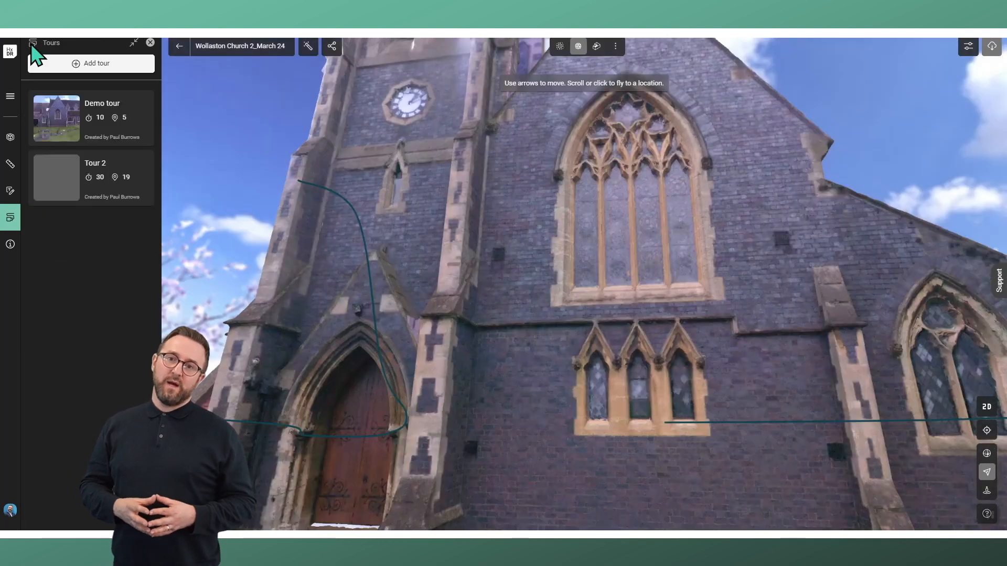
Step: Start a new custom-path tour and capture its first viewpoint facing the church front and drop-off zone
{"action": "left_click", "coordinate": [486, 289]}
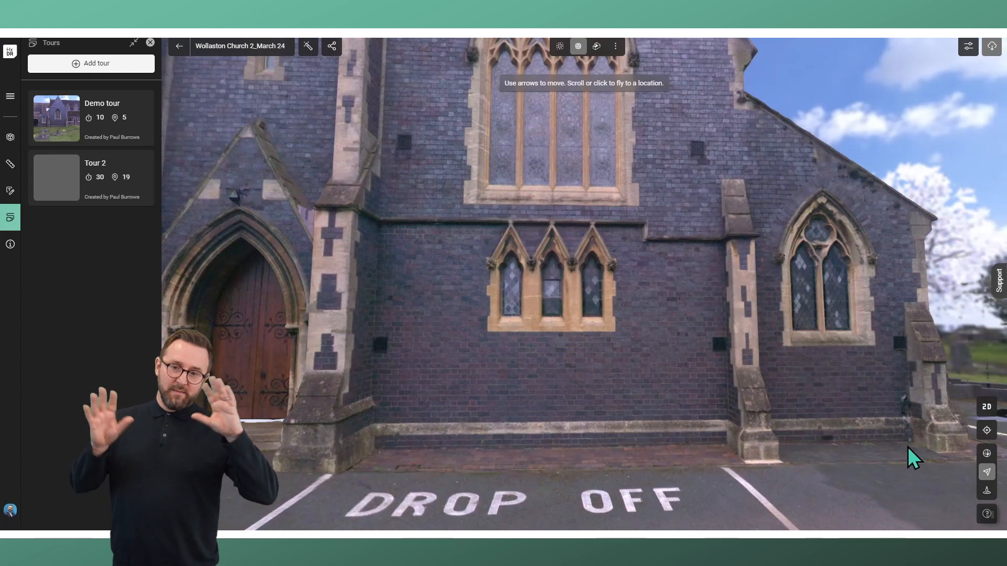
{"action": "key", "text": "Down"}
{"action": "key", "text": "Left"}
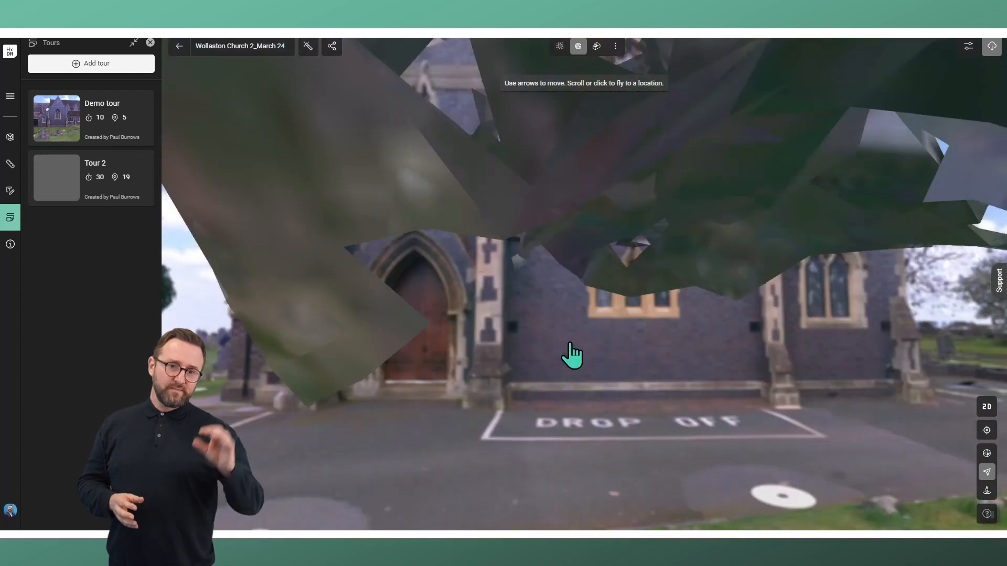
{"action": "left_click", "coordinate": [571, 346]}
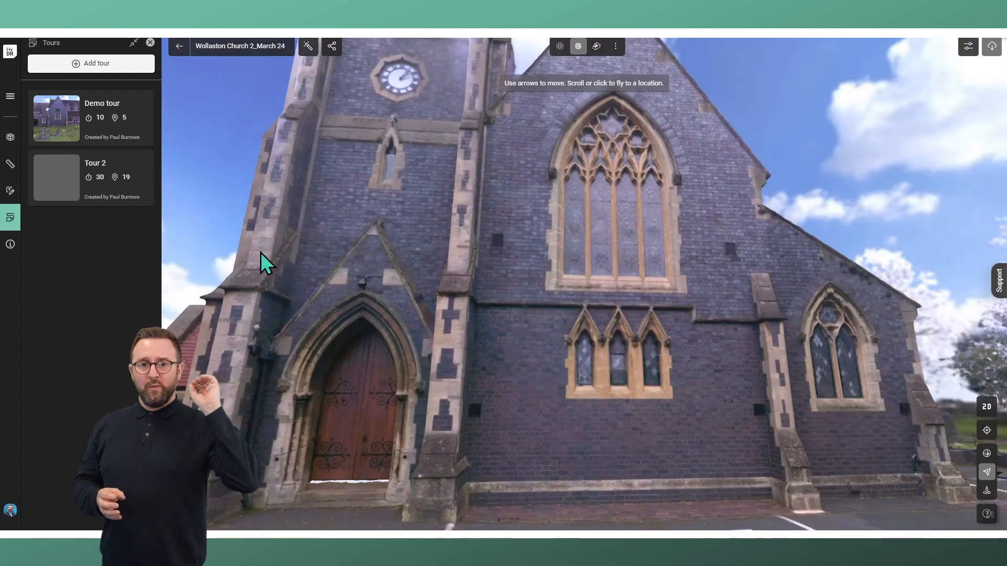
{"action": "left_click", "coordinate": [92, 63]}
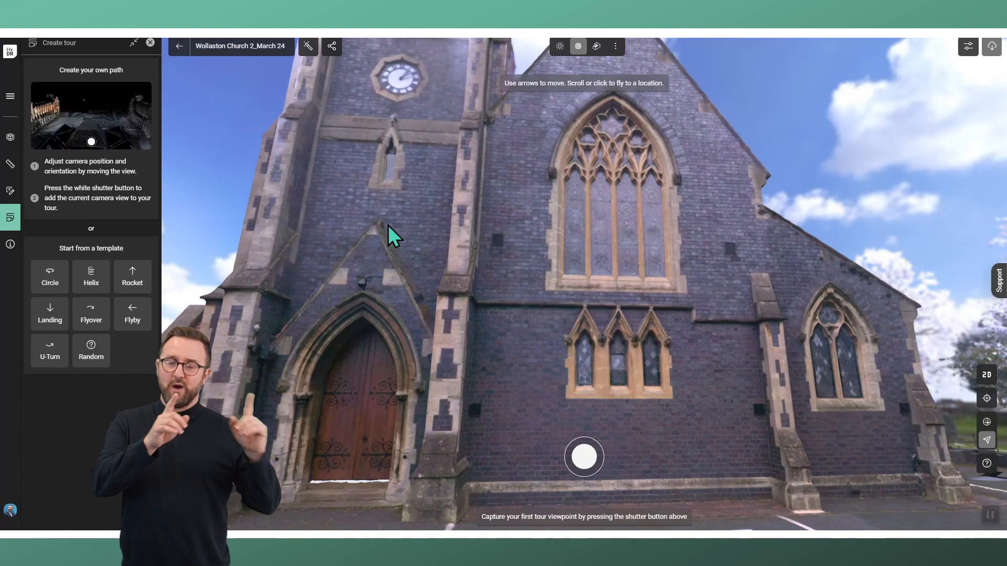
{"action": "left_click_drag", "start_coordinate": [596, 320], "coordinate": [609, 292]}
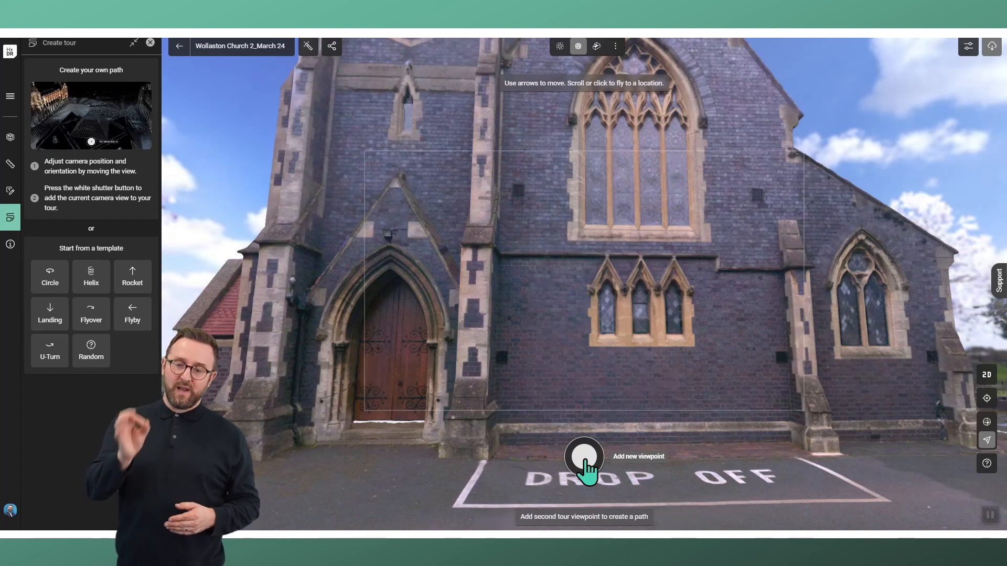
Step: Fly to the tower corner beside the primary entrance and capture the second viewpoint of the tour there
{"action": "key", "text": "Left"}
{"action": "key", "text": "Up"}
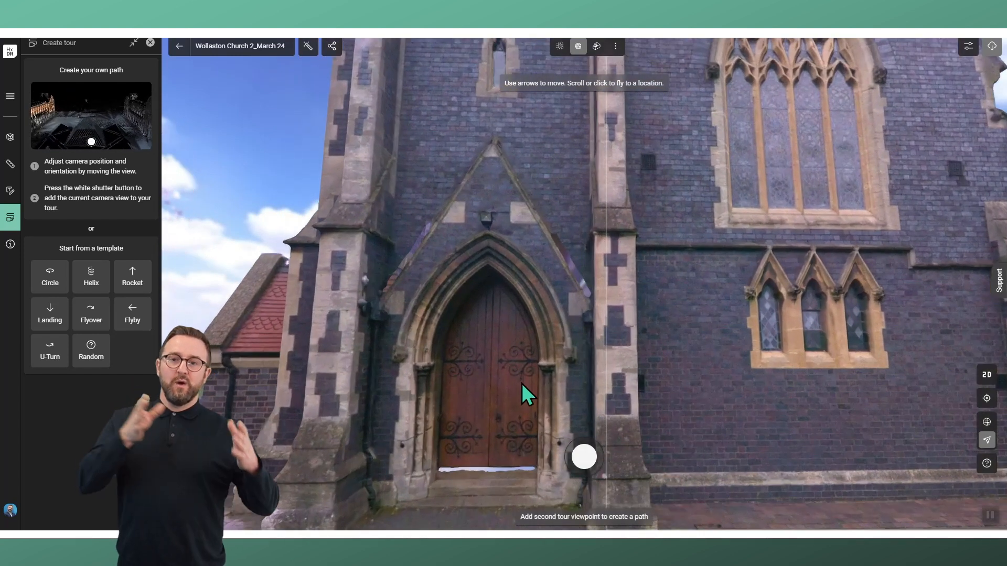
{"action": "key", "text": "Down"}
{"action": "left_click_drag", "start_coordinate": [521, 382], "coordinate": [643, 307]}
{"action": "key", "text": "Left"}
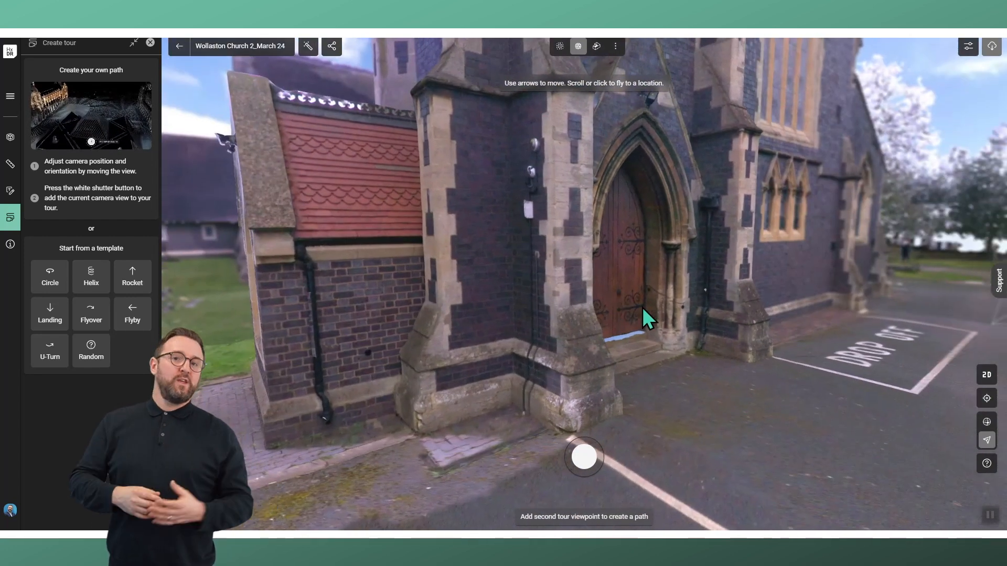
{"action": "key", "text": "Up"}
{"action": "key", "text": "Right"}
{"action": "key", "text": "Down"}
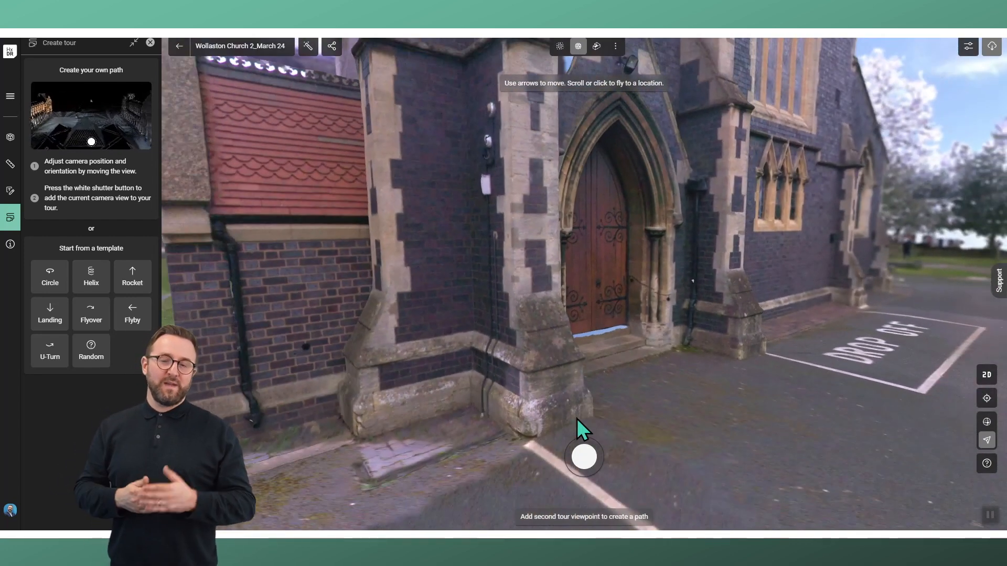
{"action": "key", "text": "Right"}
{"action": "key", "text": "Left"}
{"action": "left_click", "coordinate": [580, 458]}
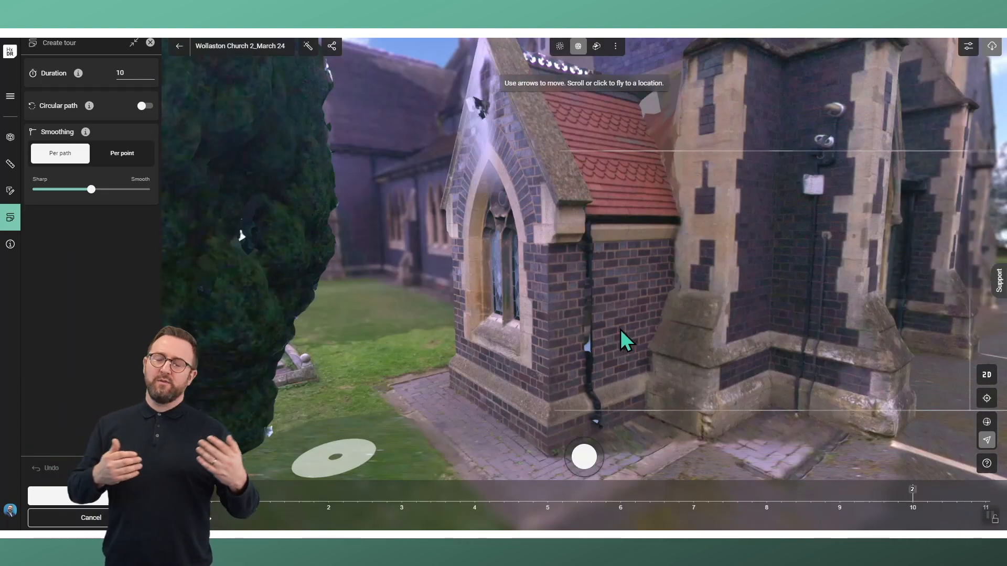
Step: Fly to the pointed twin-light window of the red-roofed annex and capture the third viewpoint of the tour there
{"action": "key", "text": "Left"}
{"action": "key", "text": "Up"}
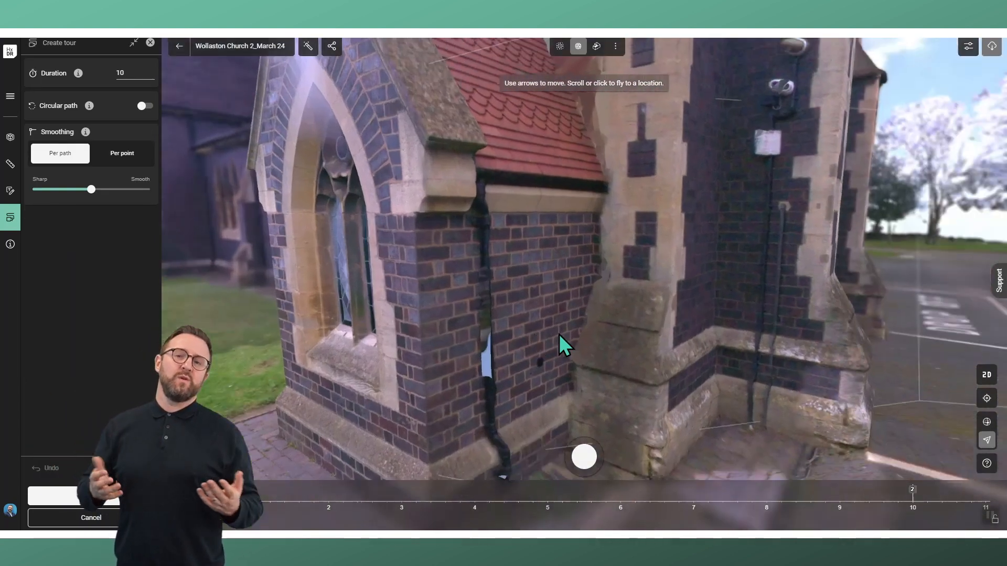
{"action": "key", "text": "Left"}
{"action": "key", "text": "Up"}
{"action": "key", "text": "Down"}
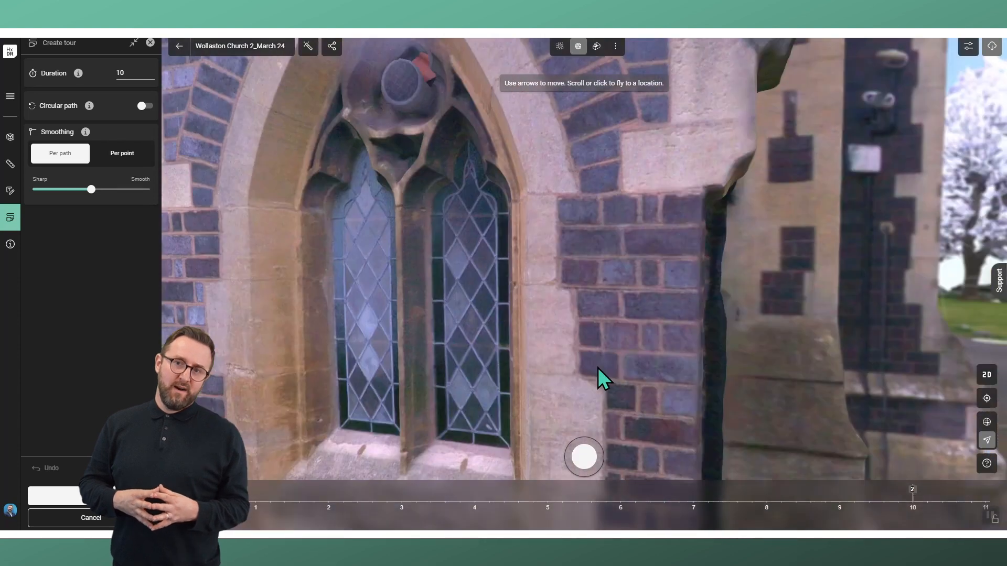
{"action": "key", "text": "Down"}
{"action": "left_click_drag", "start_coordinate": [649, 355], "coordinate": [615, 353]}
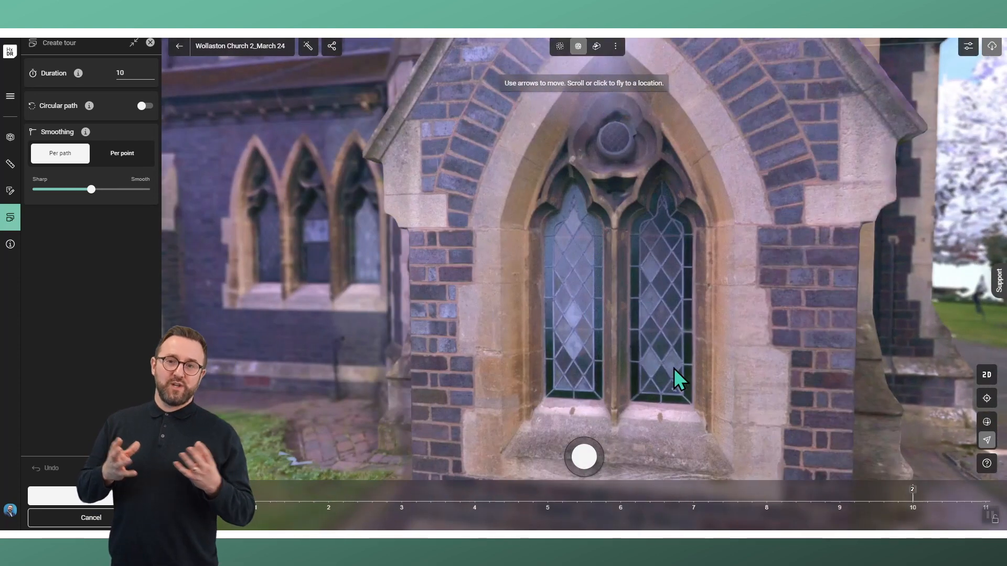
{"action": "key", "text": "Down"}
{"action": "left_click", "coordinate": [582, 459]}
Step: Capture the fourth, fifth and sixth viewpoints while moving along the church's side wall from the annex to the corner buttress
{"action": "key", "text": "Left"}
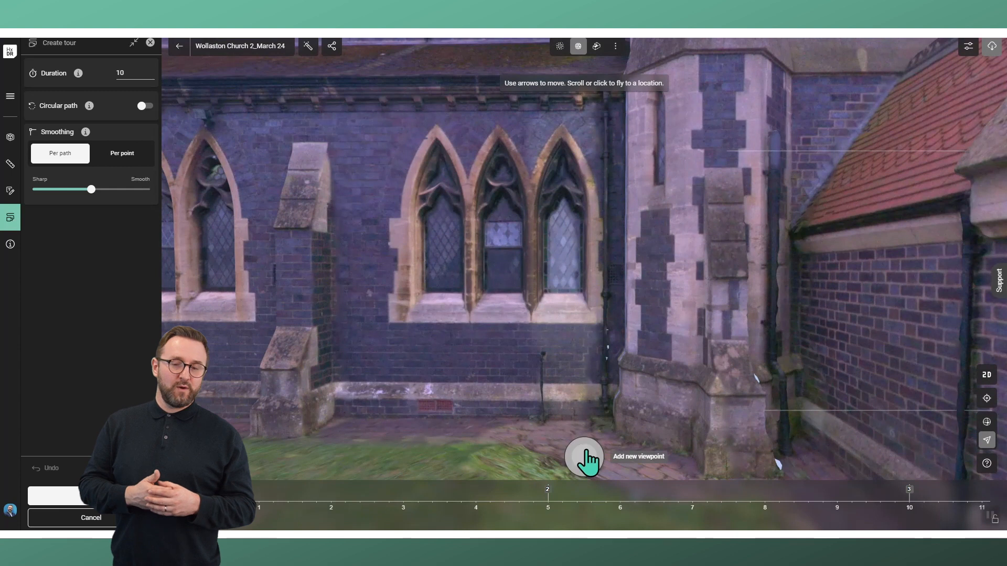
{"action": "left_click", "coordinate": [585, 451]}
{"action": "key", "text": "Left"}
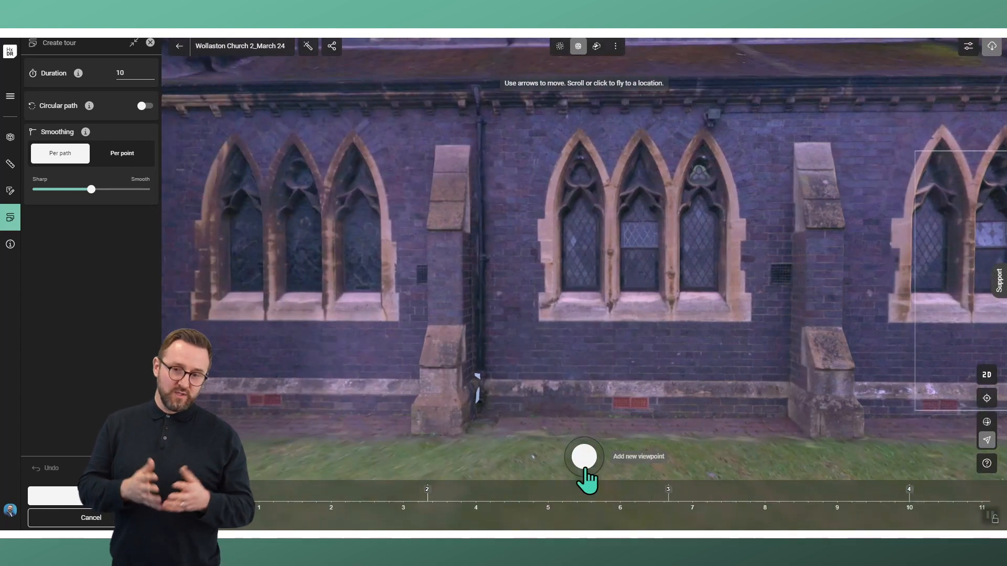
{"action": "left_click", "coordinate": [582, 463]}
{"action": "key", "text": "Left"}
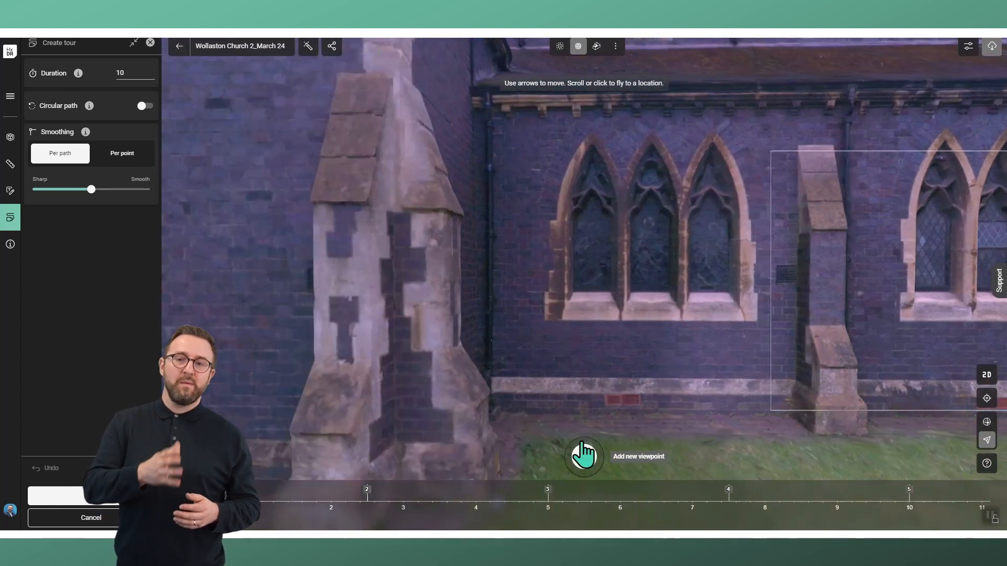
Step: Back away over the graveyard and capture the seventh viewpoint facing the transept and the eighth showing the whole side of the church
{"action": "key", "text": "Down"}
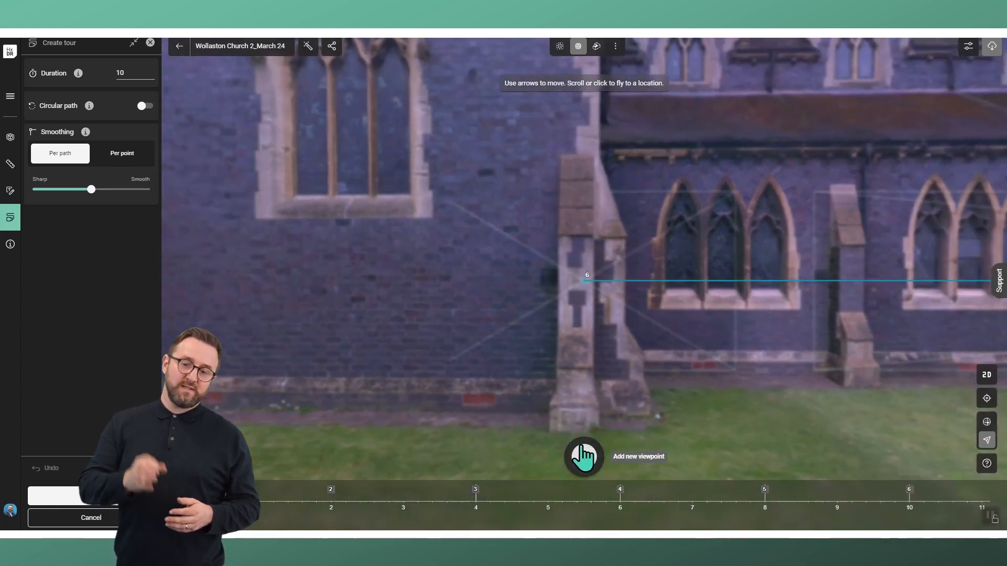
{"action": "key", "text": "Left"}
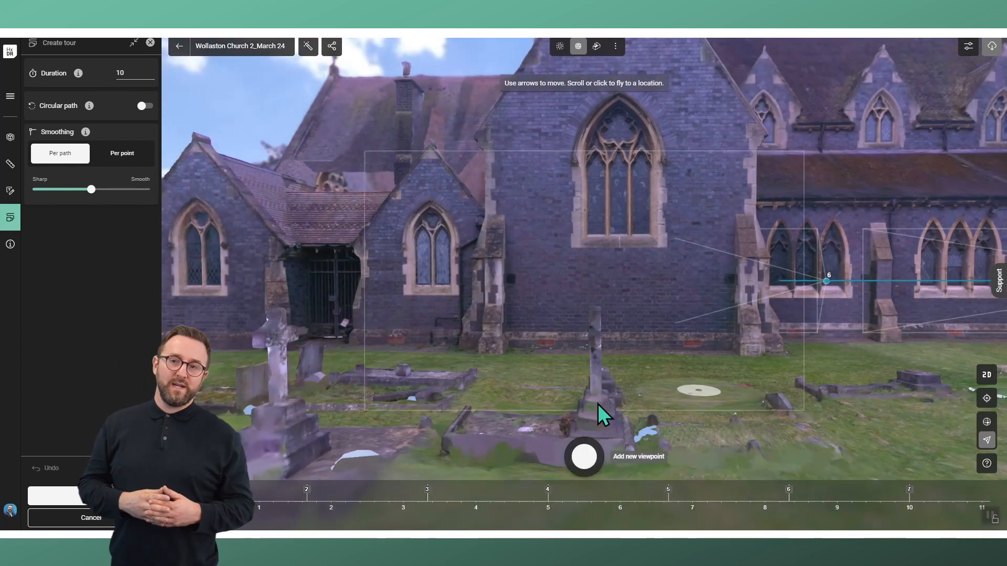
{"action": "key", "text": "Down"}
{"action": "key", "text": "Left"}
{"action": "left_click_drag", "start_coordinate": [619, 372], "coordinate": [600, 358]}
{"action": "key", "text": "Down"}
{"action": "key", "text": "Left"}
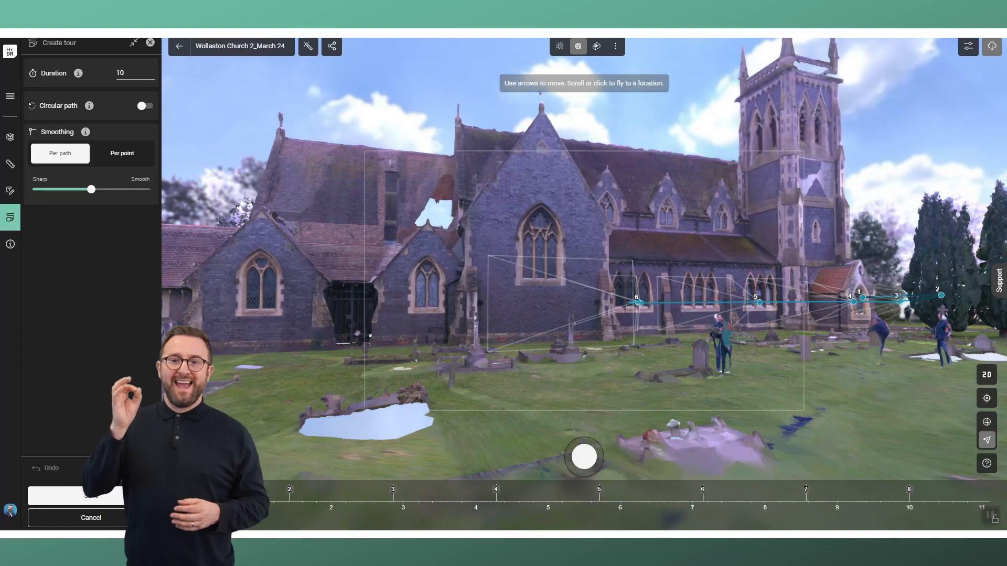
Step: Preview the tour and save it as "Basic tour demo" with the description "Trying to show everyone how easy tours are!"
{"action": "left_click", "coordinate": [191, 520]}
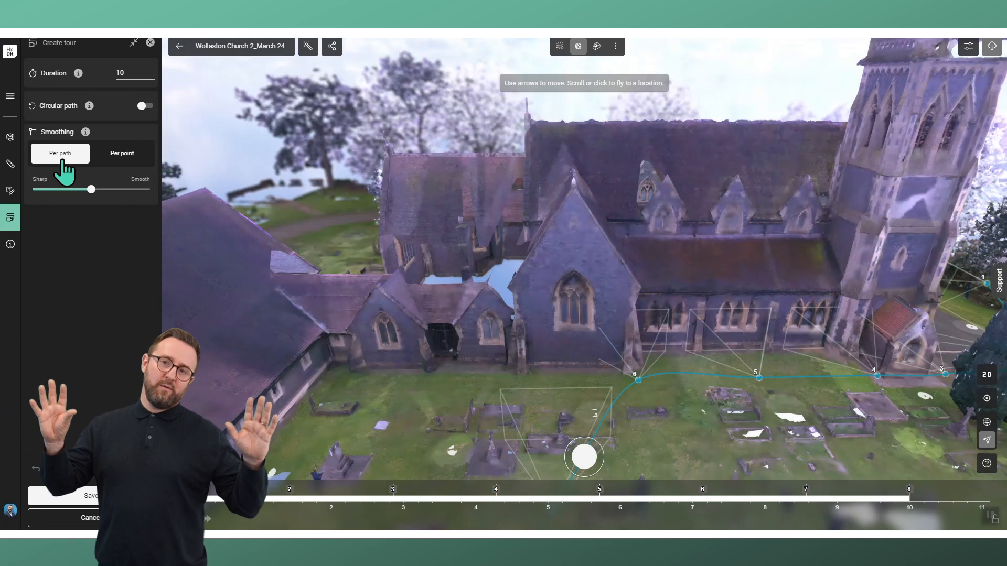
{"action": "left_click", "coordinate": [95, 501]}
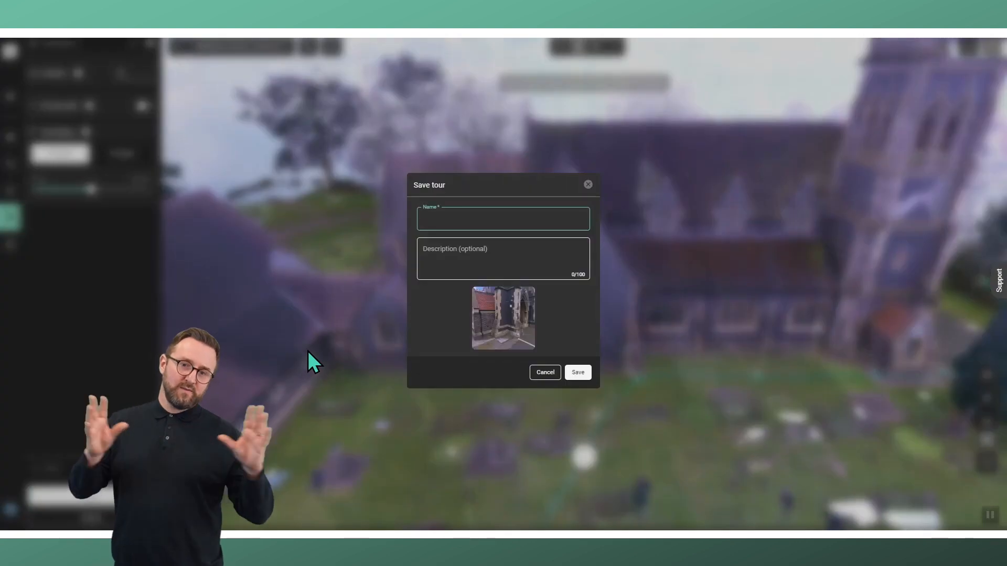
{"action": "type", "text": "Basic tour demo"}
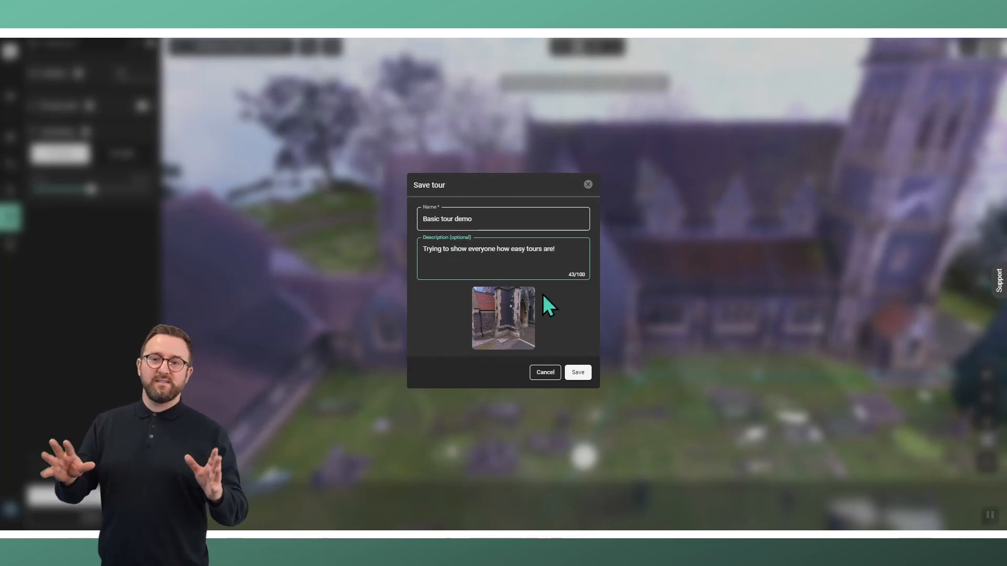
{"action": "left_click", "coordinate": [578, 375]}
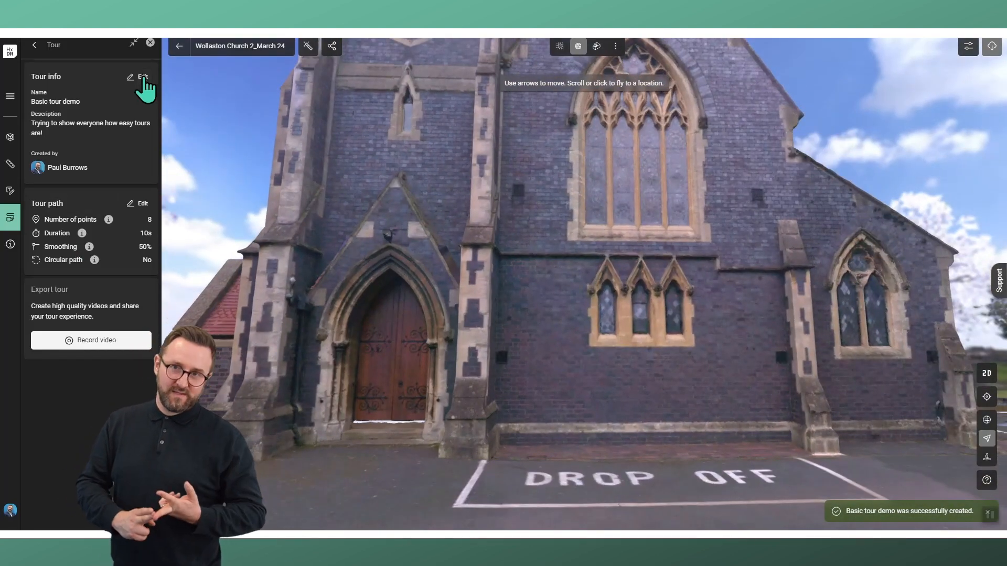
Step: Review the editable info and path of the Basic tour demo, checking viewpoints 2 and 3, and leave the tour
{"action": "left_click", "coordinate": [141, 78]}
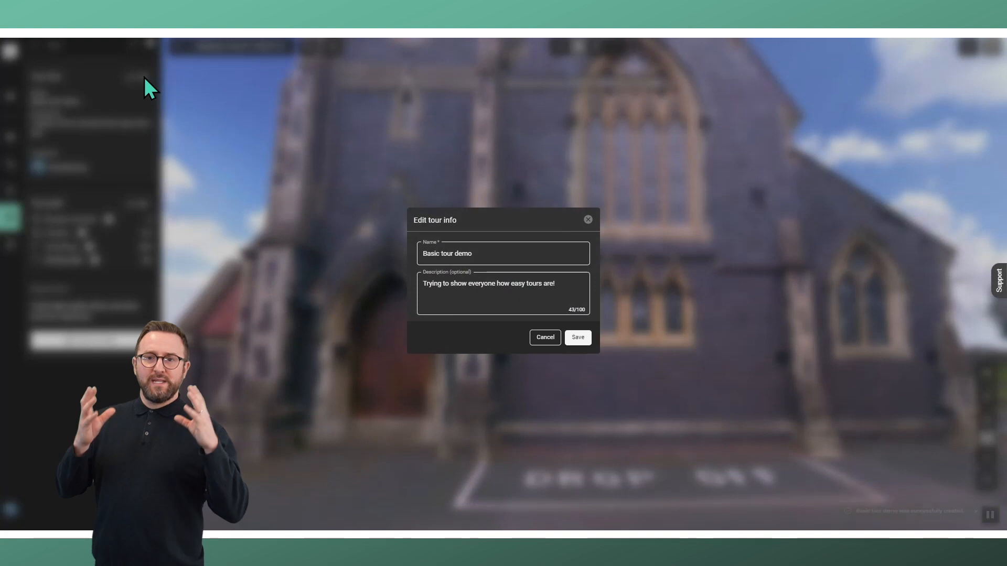
{"action": "left_click", "coordinate": [555, 338]}
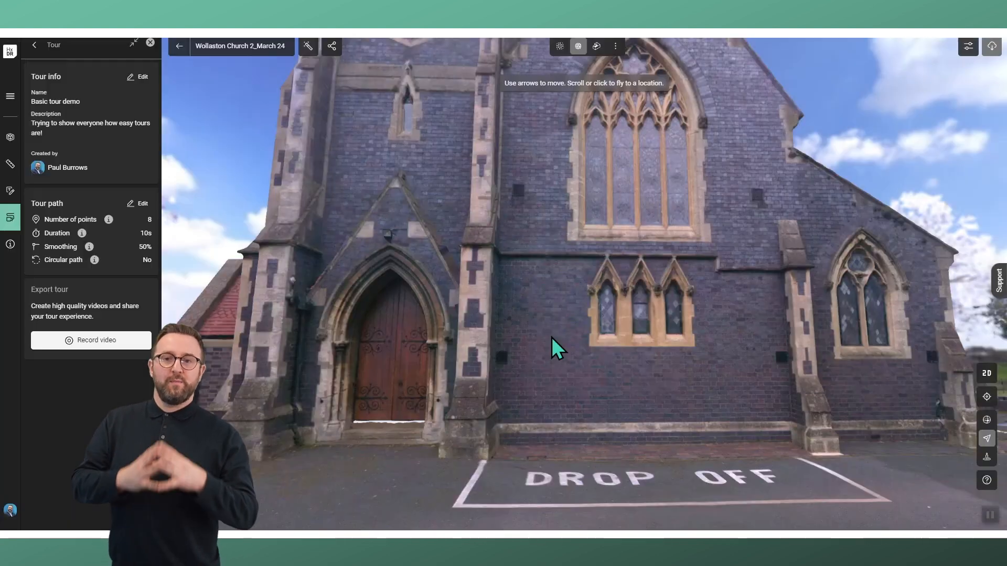
{"action": "left_click", "coordinate": [138, 204]}
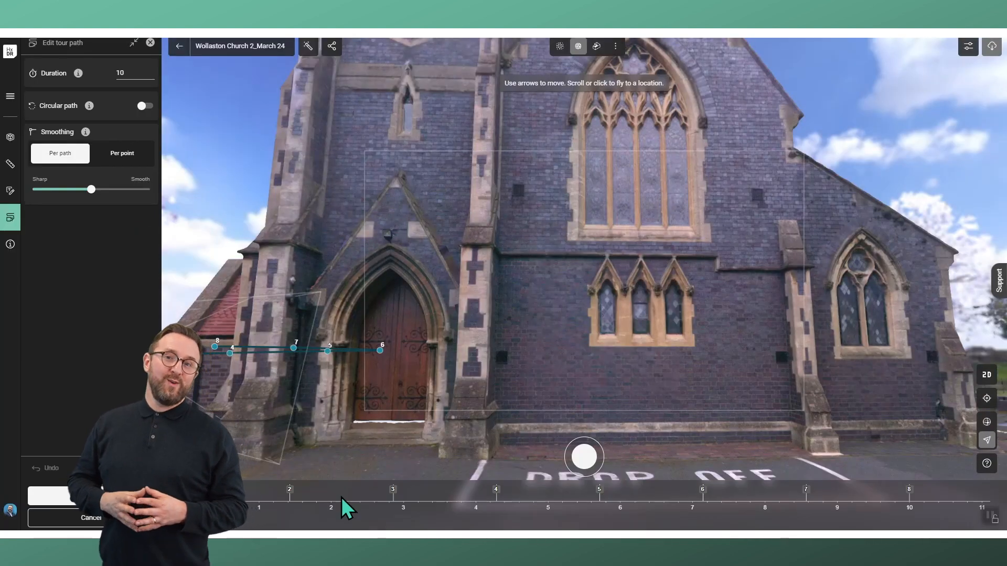
{"action": "left_click", "coordinate": [291, 488]}
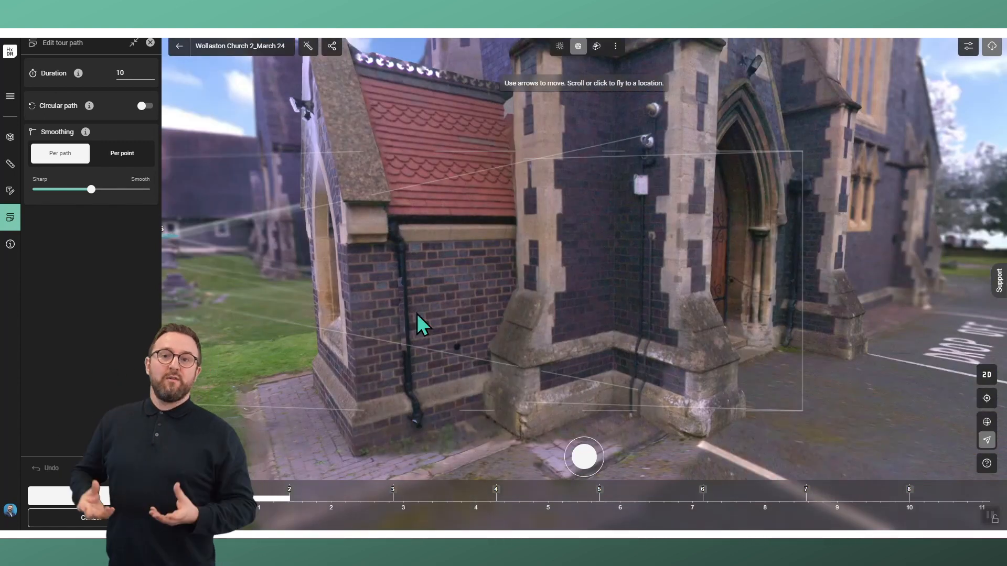
{"action": "left_click", "coordinate": [394, 490]}
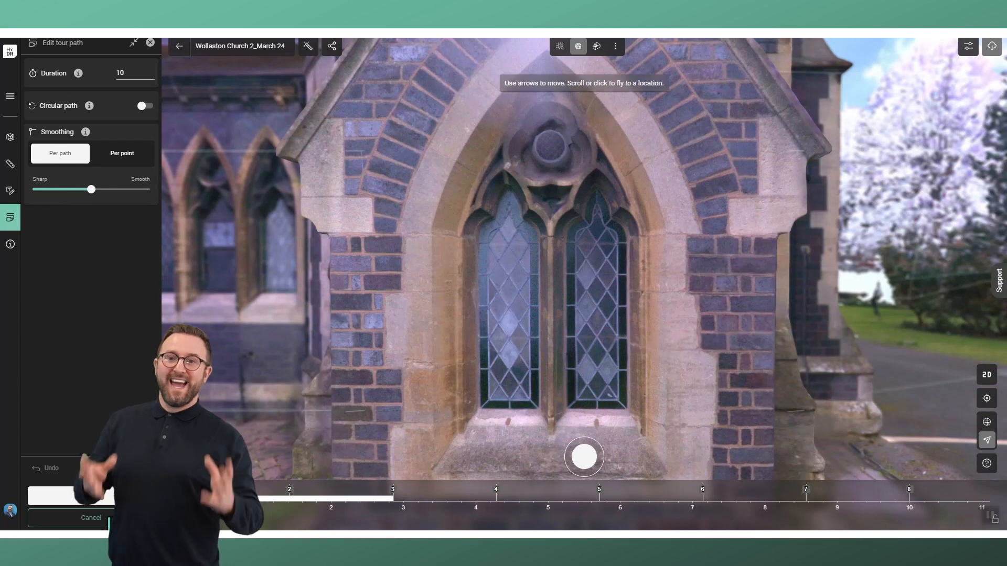
{"action": "left_click", "coordinate": [93, 496]}
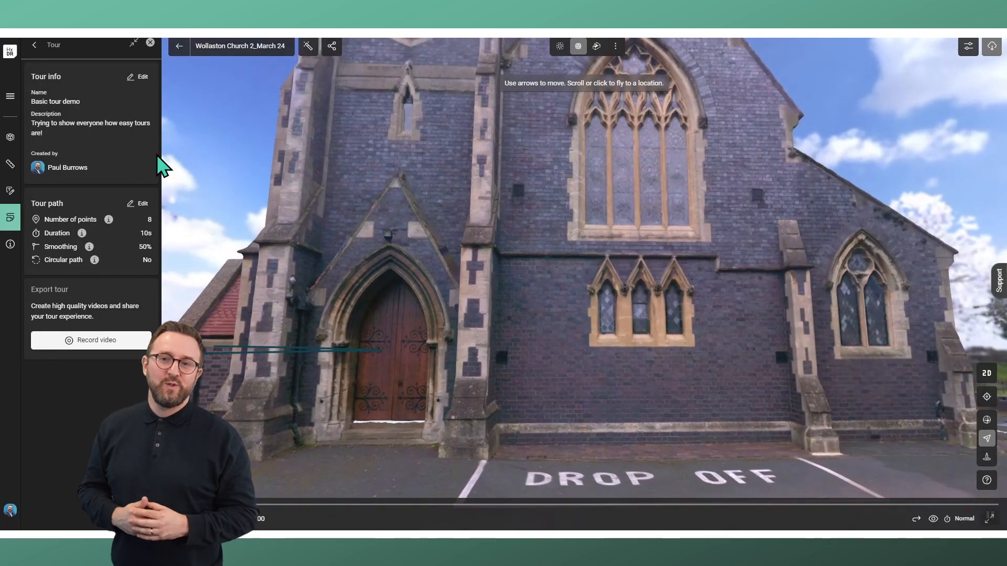
{"action": "left_click", "coordinate": [35, 45]}
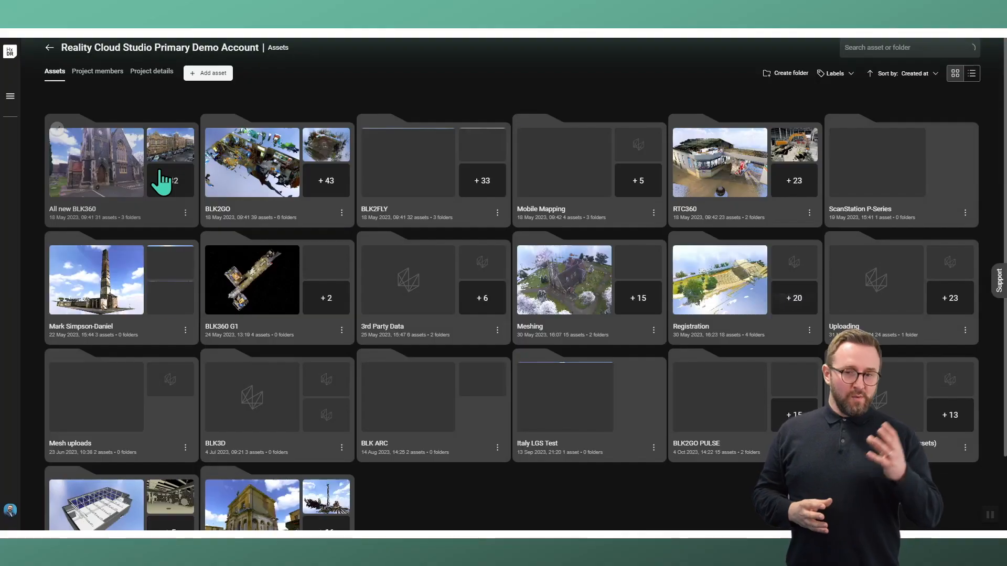
Step: Browse the members of the Reality Cloud Studio Primary Demo Account project and their roles
{"action": "scroll", "coordinate": [400, 392], "scroll_direction": "down", "scroll_amount": 1}
{"action": "scroll", "coordinate": [399, 393], "scroll_direction": "up", "scroll_amount": 1}
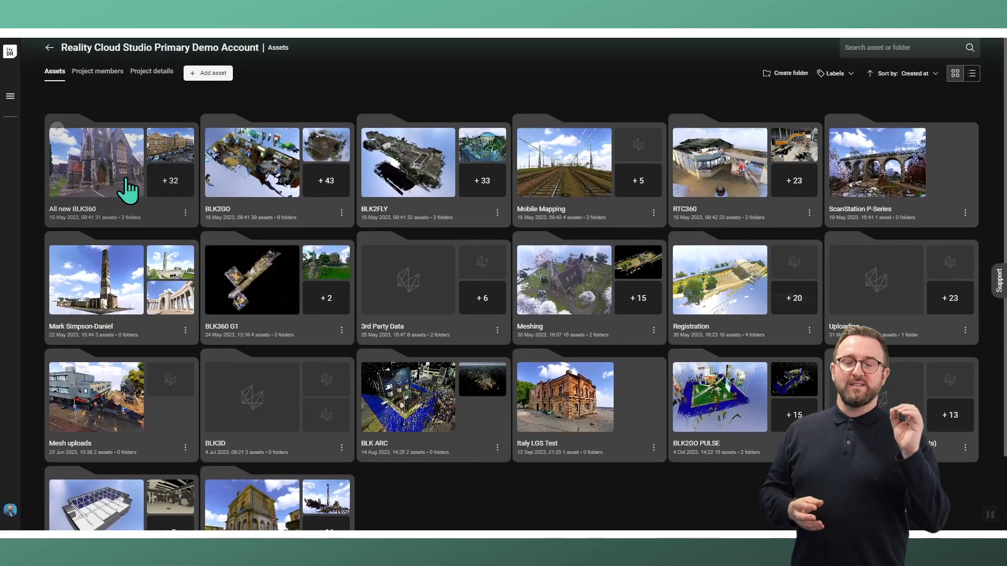
{"action": "left_click", "coordinate": [98, 72]}
{"action": "scroll", "coordinate": [650, 193], "scroll_direction": "down", "scroll_amount": 15}
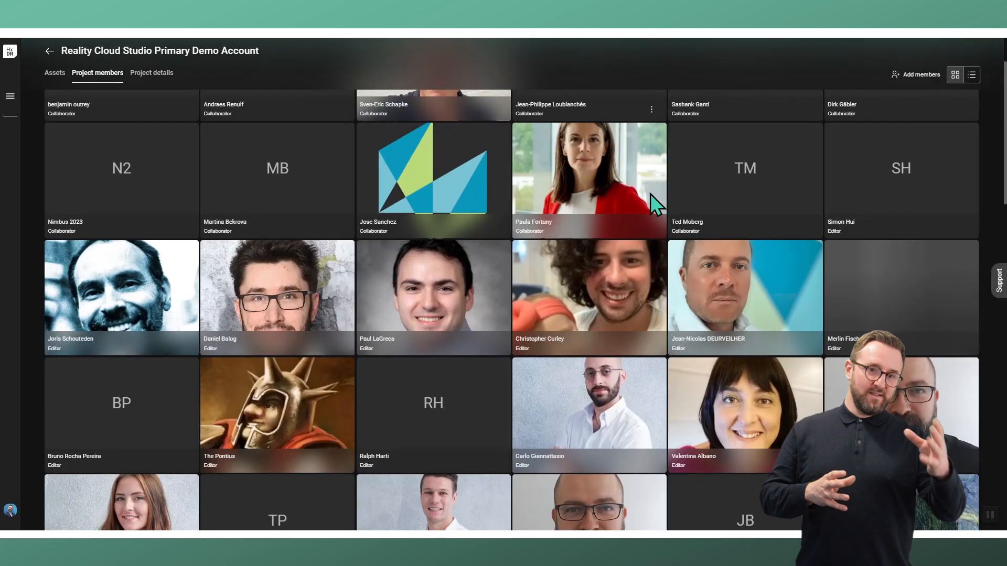
{"action": "scroll", "coordinate": [650, 193], "scroll_direction": "down", "scroll_amount": 6}
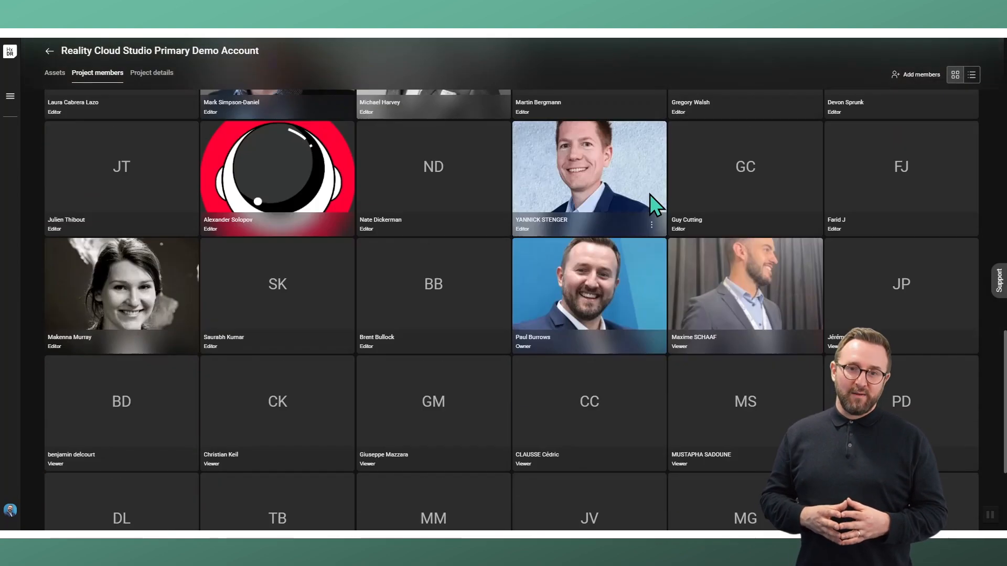
{"action": "scroll", "coordinate": [650, 194], "scroll_direction": "up", "scroll_amount": 3}
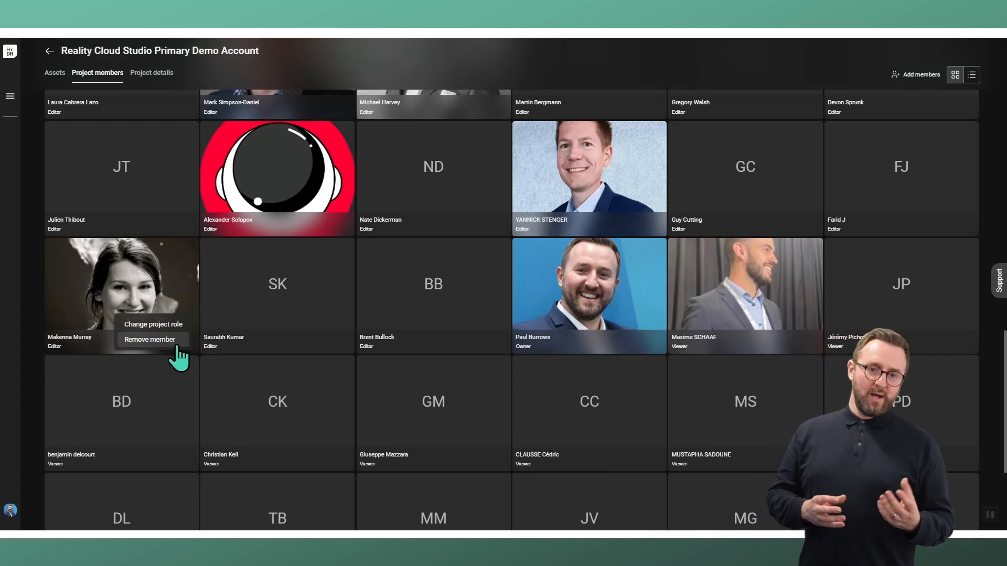
Step: Review the permissions of the project roles and change the Editor with the black-and-white portrait to Viewer
{"action": "left_click", "coordinate": [181, 326]}
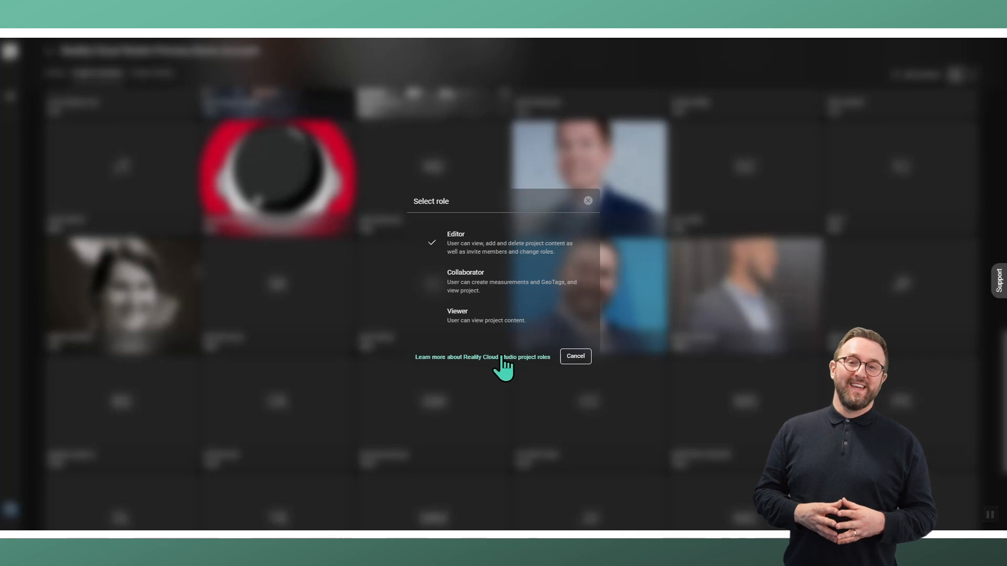
{"action": "left_click", "coordinate": [535, 358]}
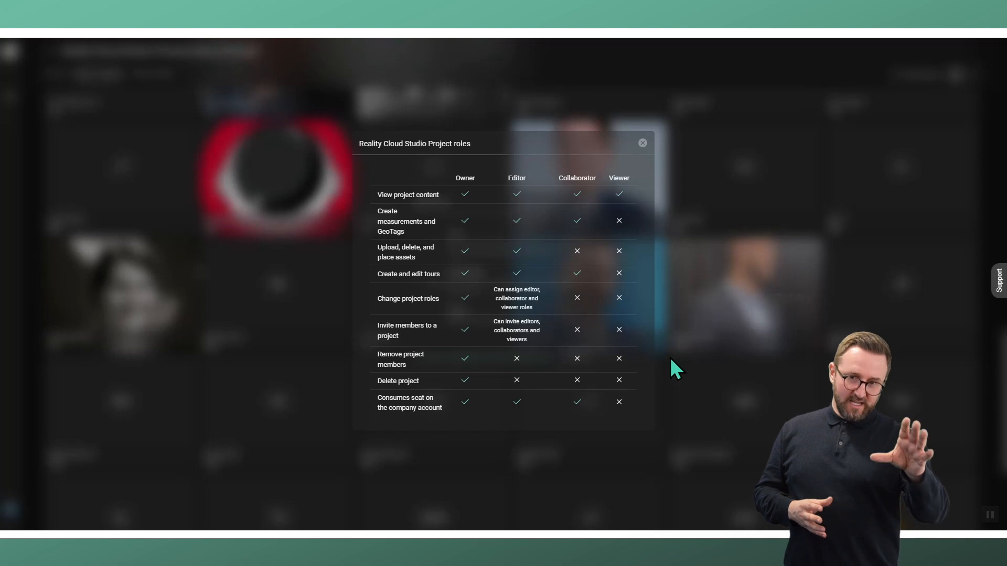
{"action": "left_click", "coordinate": [642, 144]}
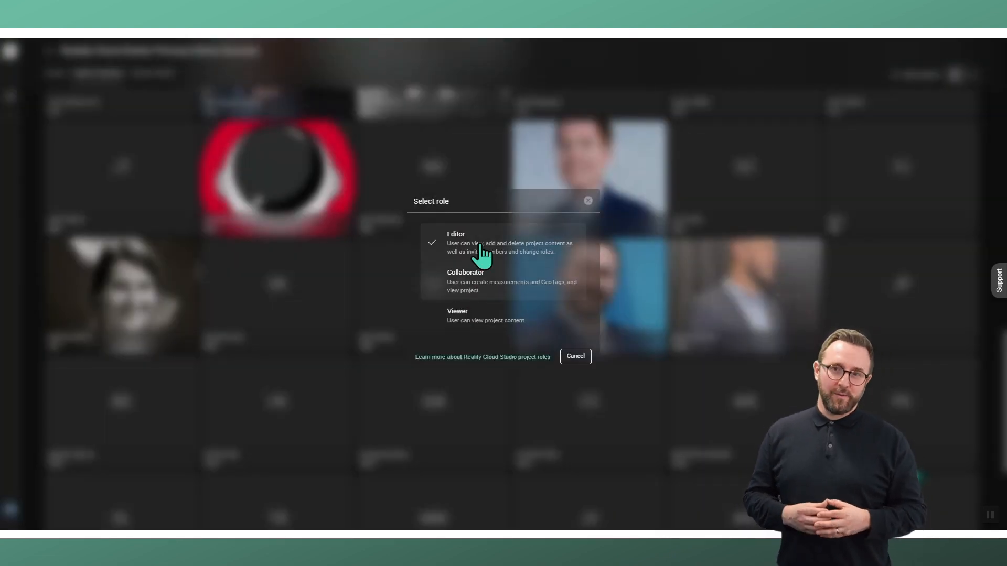
{"action": "left_click", "coordinate": [479, 317]}
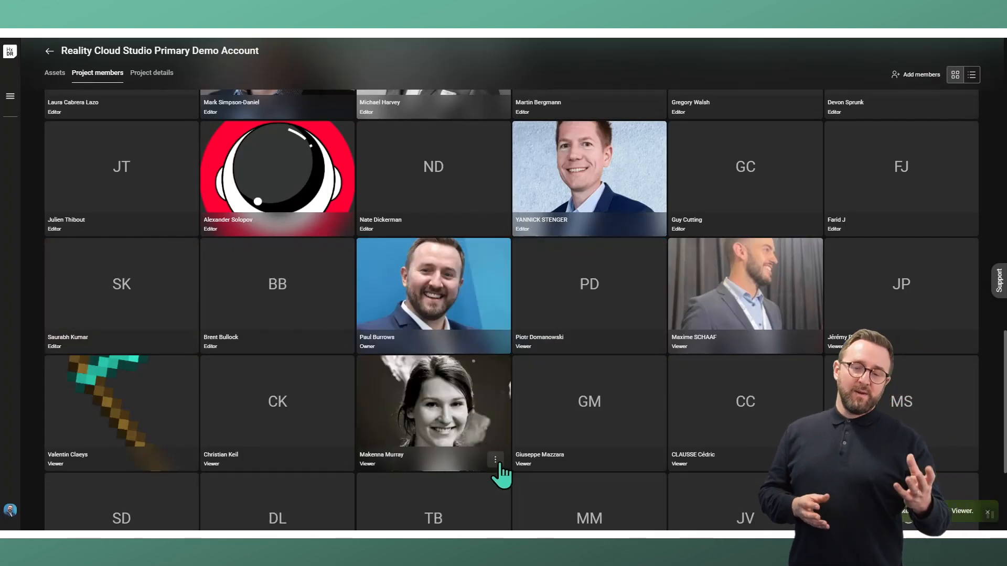
Step: Set the role of the member with the black-and-white portrait back to Editor and return to the start of the member list
{"action": "left_click", "coordinate": [495, 460]}
{"action": "left_click", "coordinate": [487, 443]}
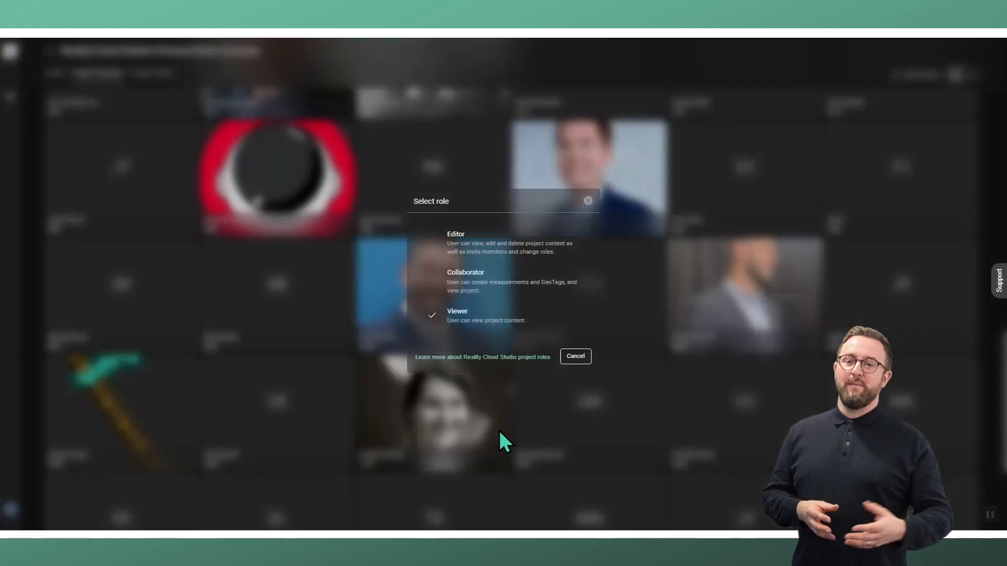
{"action": "left_click", "coordinate": [477, 248]}
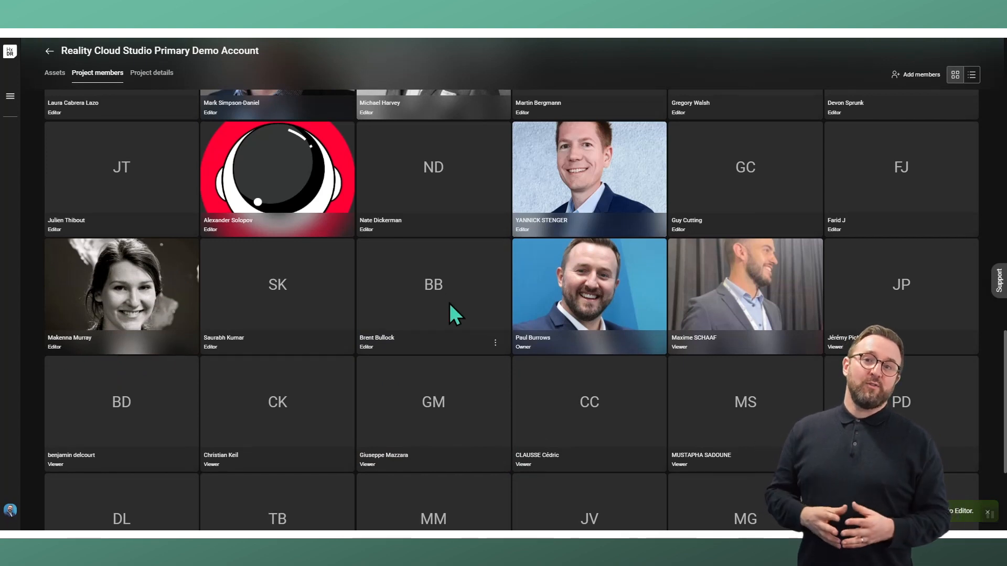
{"action": "scroll", "coordinate": [449, 302], "scroll_direction": "up", "scroll_amount": 15}
{"action": "scroll", "coordinate": [449, 303], "scroll_direction": "up", "scroll_amount": 5}
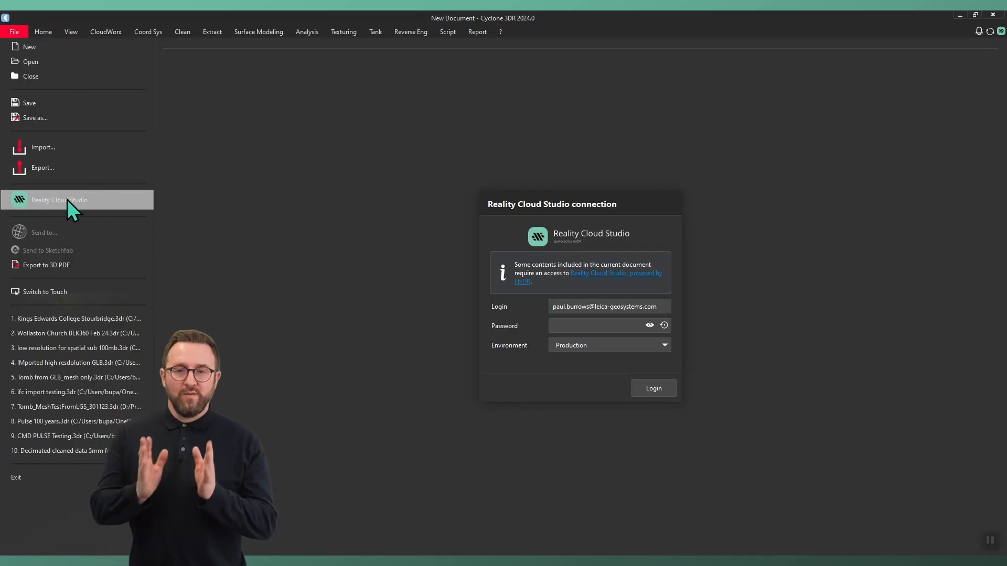
Step: Switch to Cyclone 3DR and log in to Reality Cloud Studio in the Production environment by entering the account password
{"action": "left_click", "coordinate": [571, 325]}
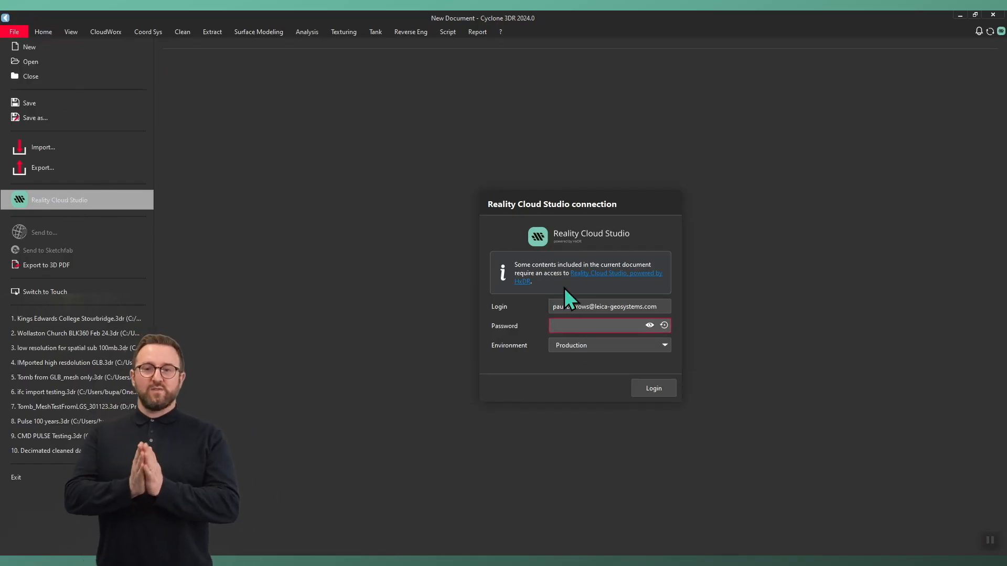
{"action": "type", "text": "••••••"}
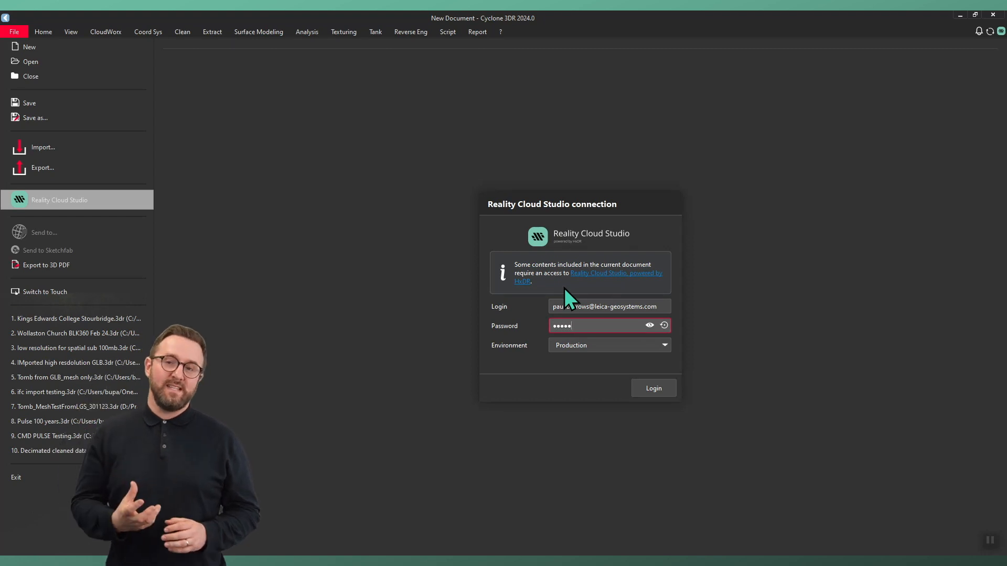
{"action": "type", "text": "•••"}
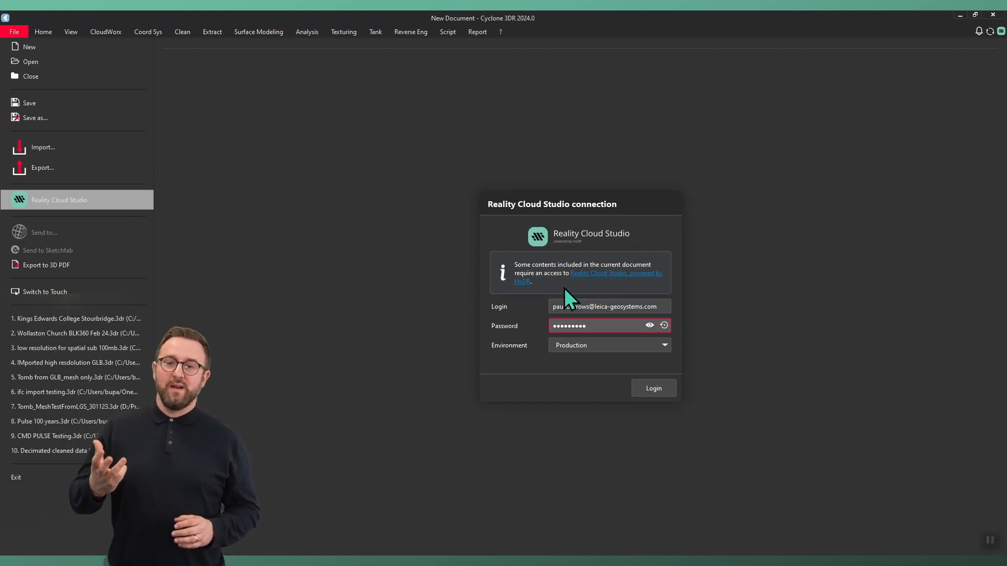
{"action": "left_click", "coordinate": [662, 387]}
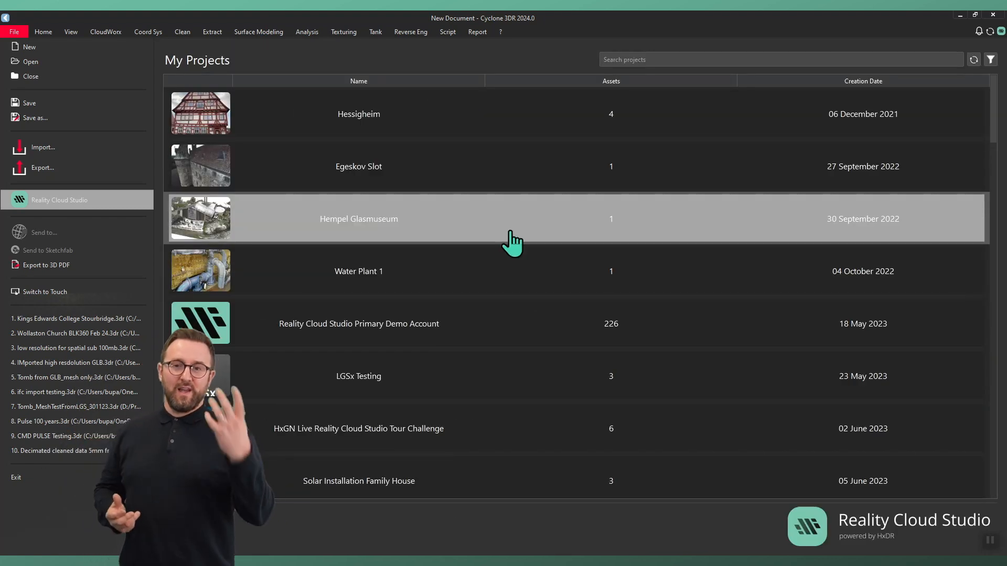
Step: Load Church Reg 2 from the Wollaston Church Auto-Reg folder under All new BLK360 in the Reality Cloud Studio Primary Demo Account project
{"action": "double_click", "coordinate": [480, 334]}
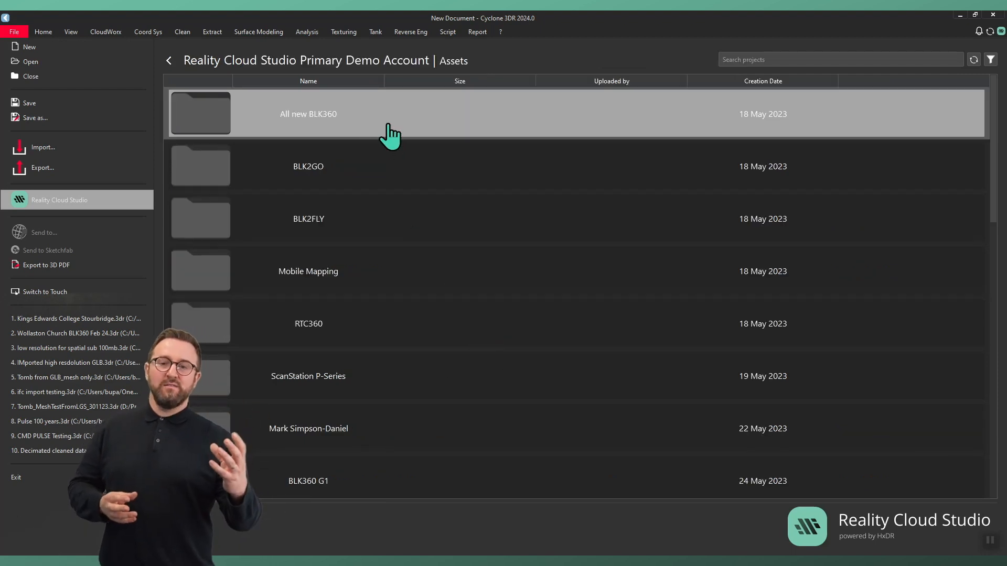
{"action": "double_click", "coordinate": [390, 135]}
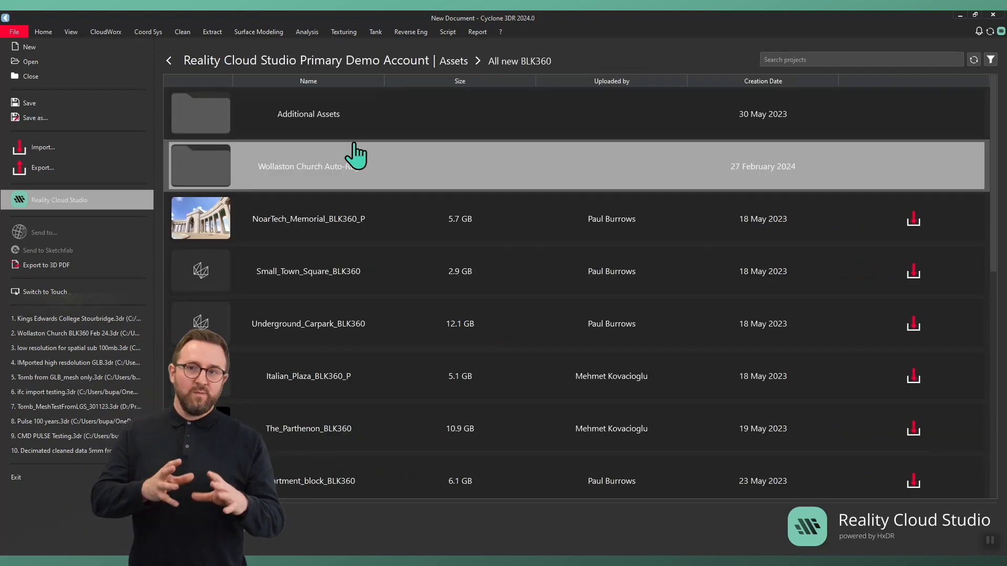
{"action": "double_click", "coordinate": [364, 170]}
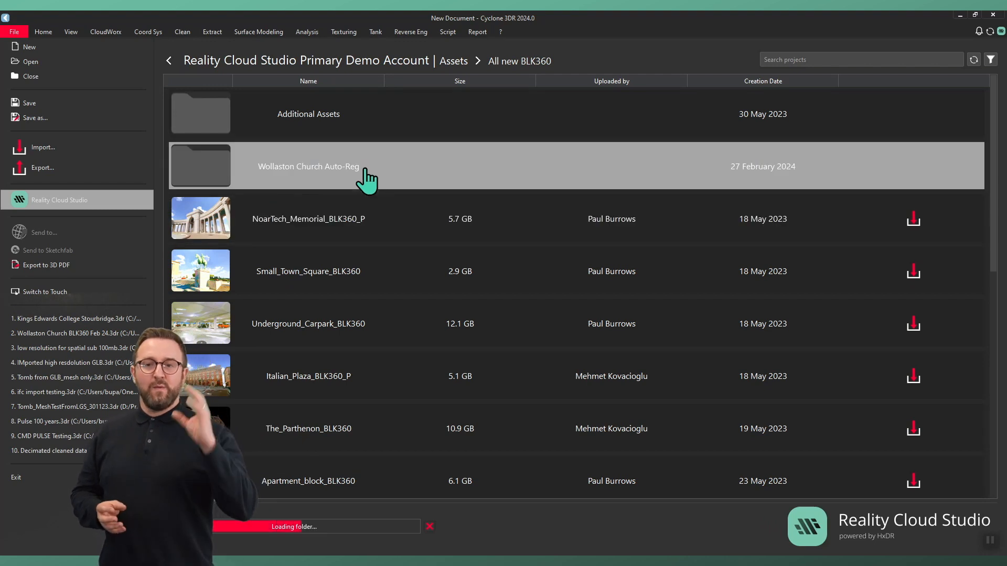
{"action": "scroll", "coordinate": [360, 298], "scroll_direction": "down", "scroll_amount": 6}
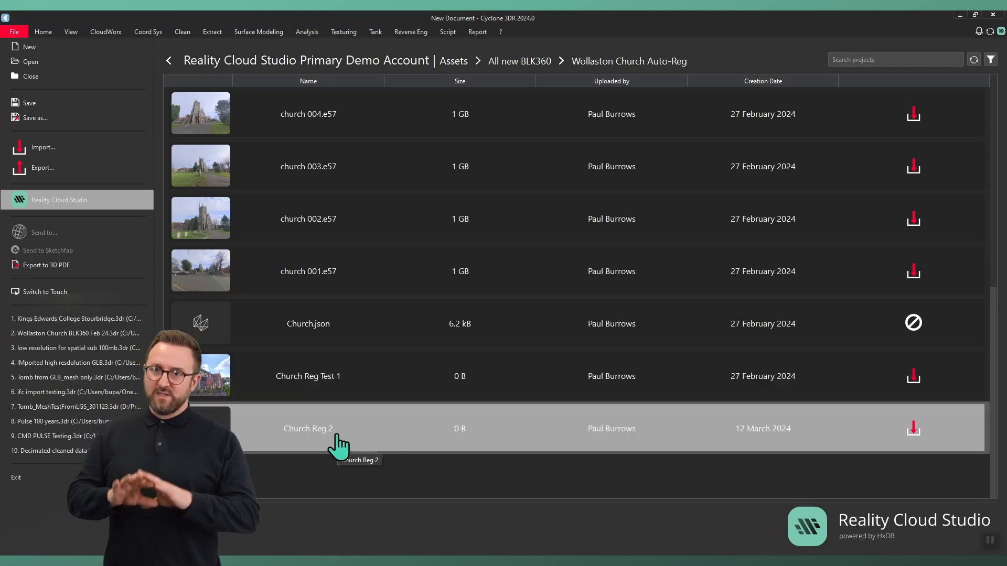
{"action": "double_click", "coordinate": [337, 440]}
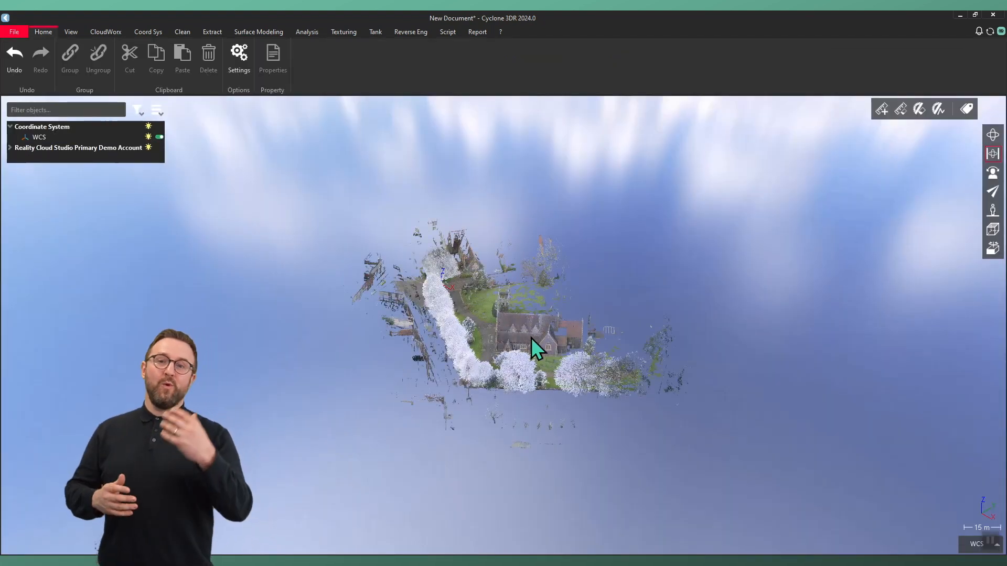
Step: Examine the church point cloud in perspective, inspecting the roofs, tower, drop-off area, surrounding trees and churchyard from several angles
{"action": "left_click_drag", "start_coordinate": [499, 324], "coordinate": [697, 359]}
{"action": "scroll", "coordinate": [512, 319], "scroll_direction": "up", "scroll_amount": 4}
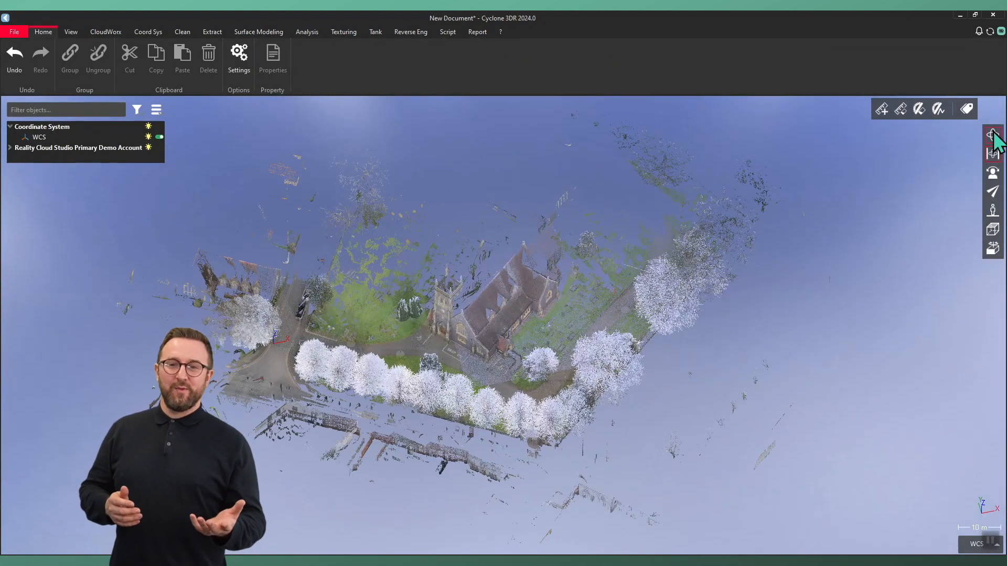
{"action": "scroll", "coordinate": [501, 344], "scroll_direction": "up", "scroll_amount": 5}
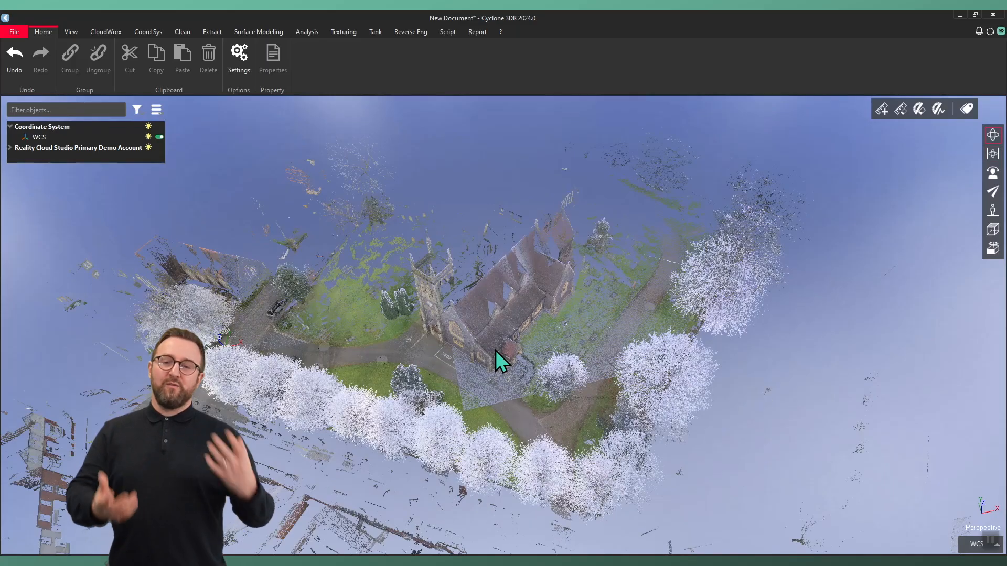
{"action": "scroll", "coordinate": [495, 348], "scroll_direction": "up", "scroll_amount": 8}
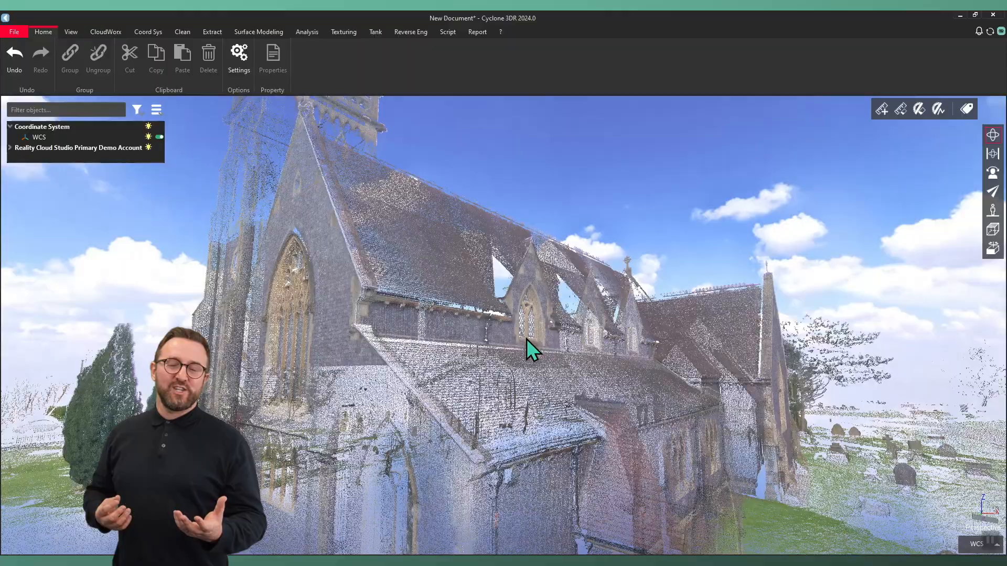
{"action": "scroll", "coordinate": [526, 339], "scroll_direction": "down", "scroll_amount": 4}
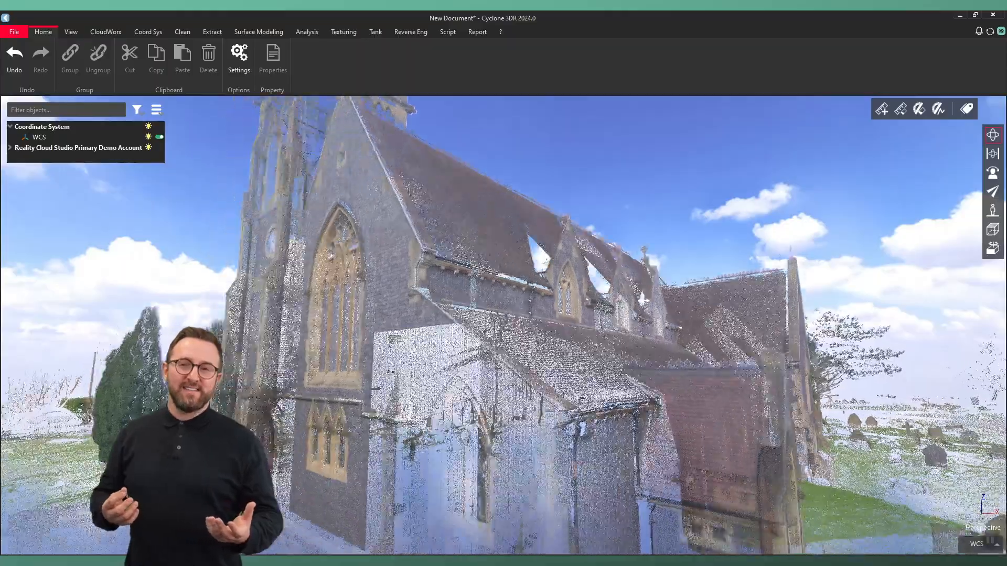
{"action": "left_click_drag", "start_coordinate": [332, 366], "coordinate": [524, 390]}
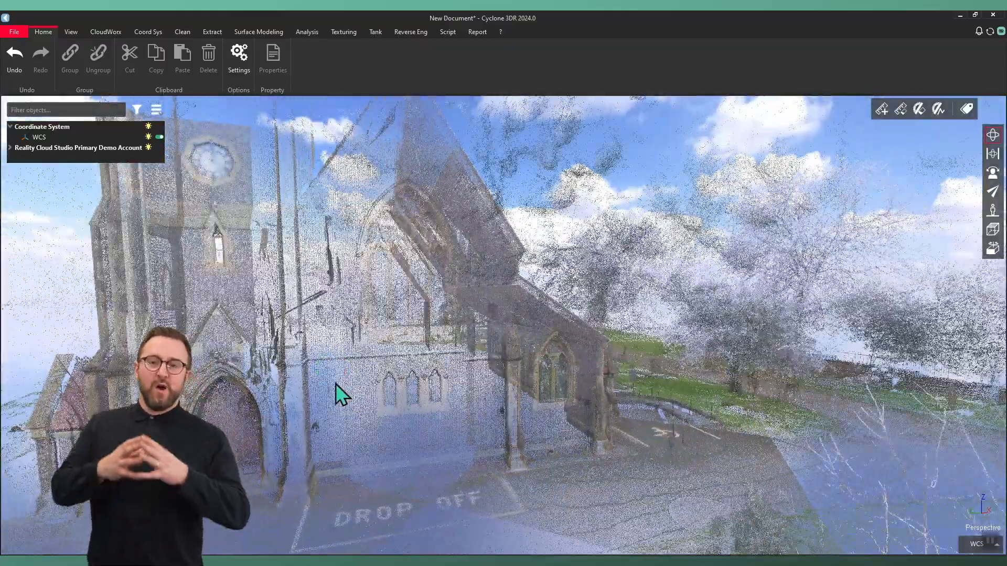
{"action": "left_click_drag", "start_coordinate": [344, 381], "coordinate": [909, 382]}
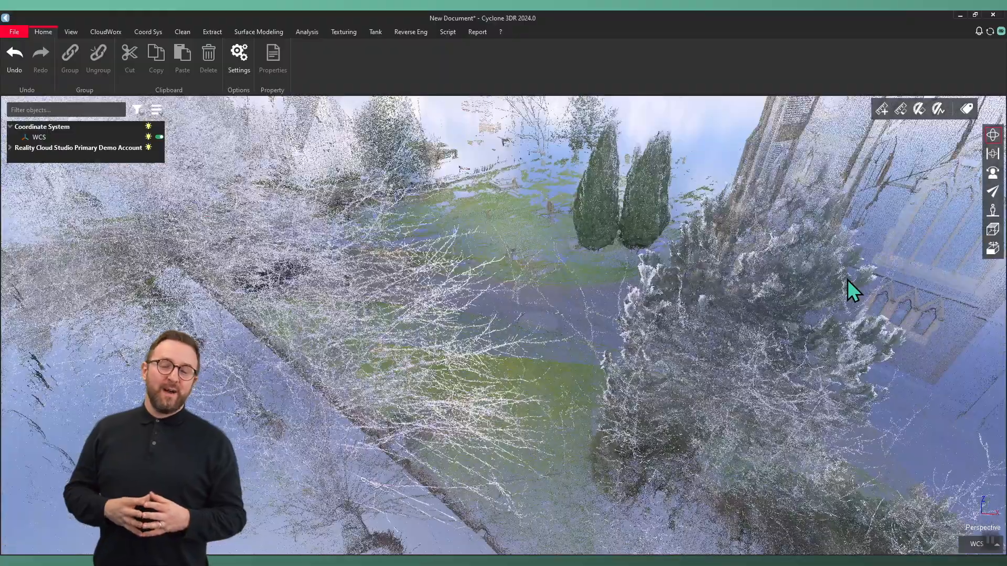
{"action": "left_click_drag", "start_coordinate": [847, 279], "coordinate": [357, 374]}
{"action": "left_click_drag", "start_coordinate": [816, 281], "coordinate": [262, 367]}
{"action": "scroll", "coordinate": [721, 348], "scroll_direction": "down", "scroll_amount": 3}
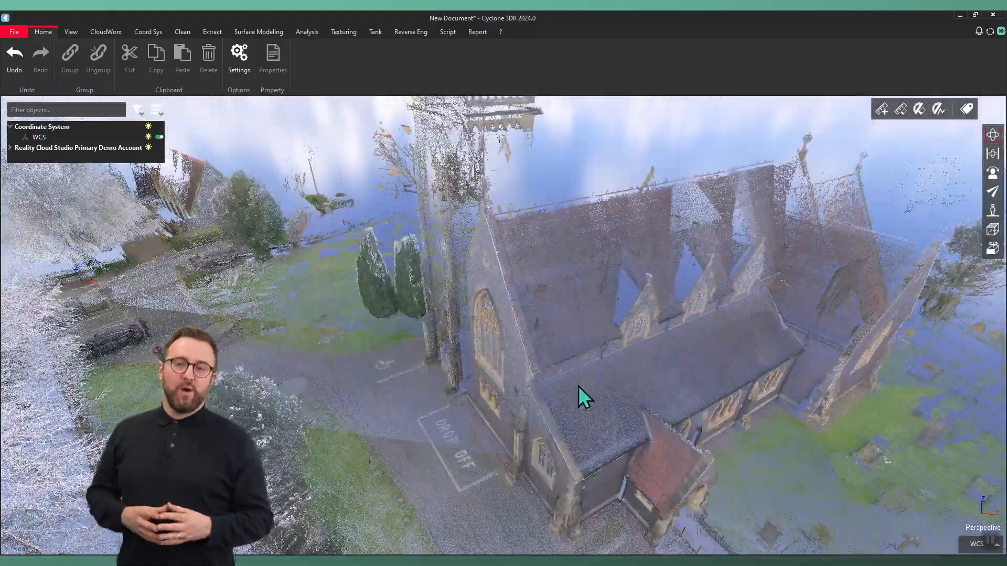
{"action": "left_click_drag", "start_coordinate": [577, 386], "coordinate": [605, 354]}
{"action": "scroll", "coordinate": [603, 357], "scroll_direction": "down", "scroll_amount": 3}
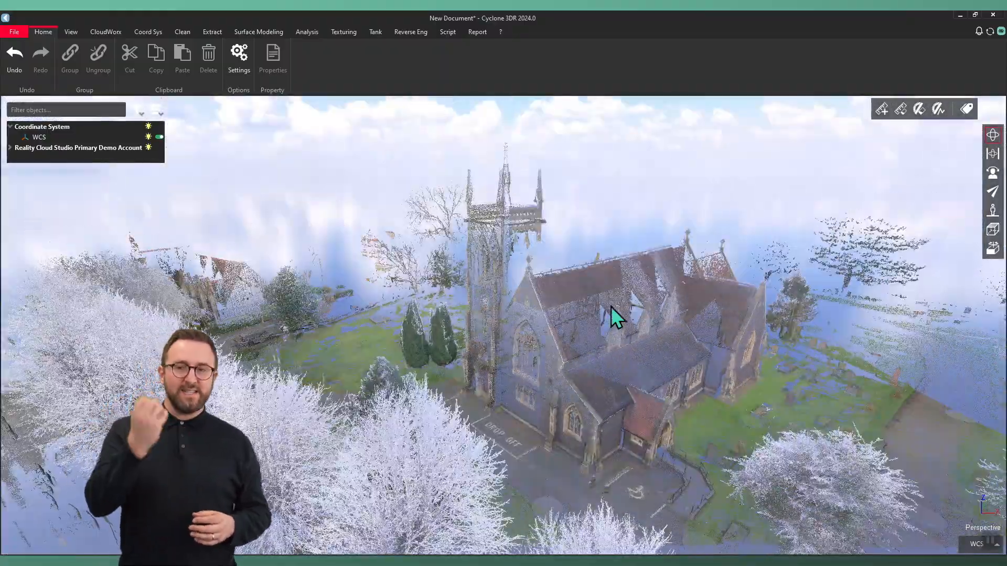
{"action": "scroll", "coordinate": [645, 387], "scroll_direction": "up", "scroll_amount": 6}
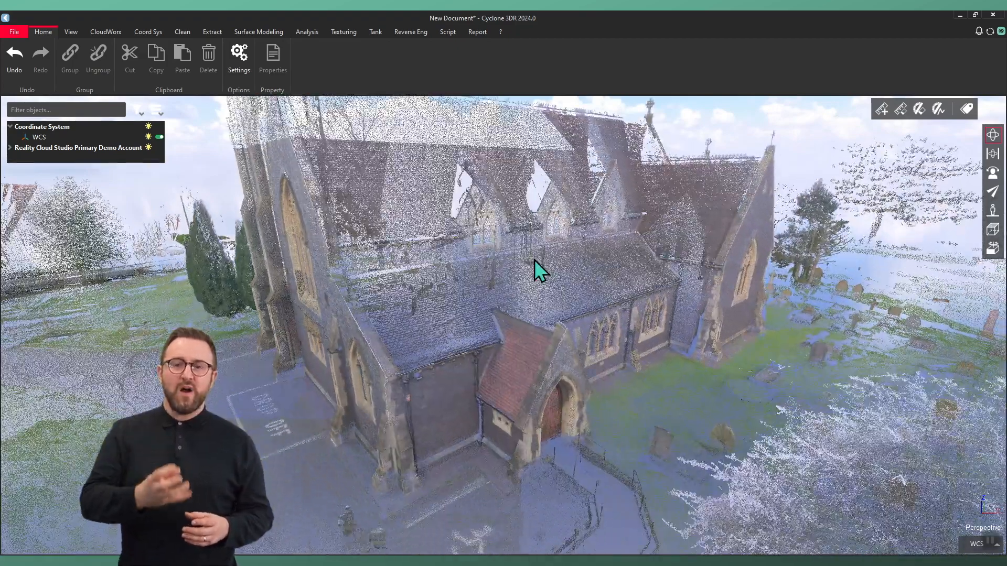
{"action": "left_click_drag", "start_coordinate": [541, 270], "coordinate": [539, 315]}
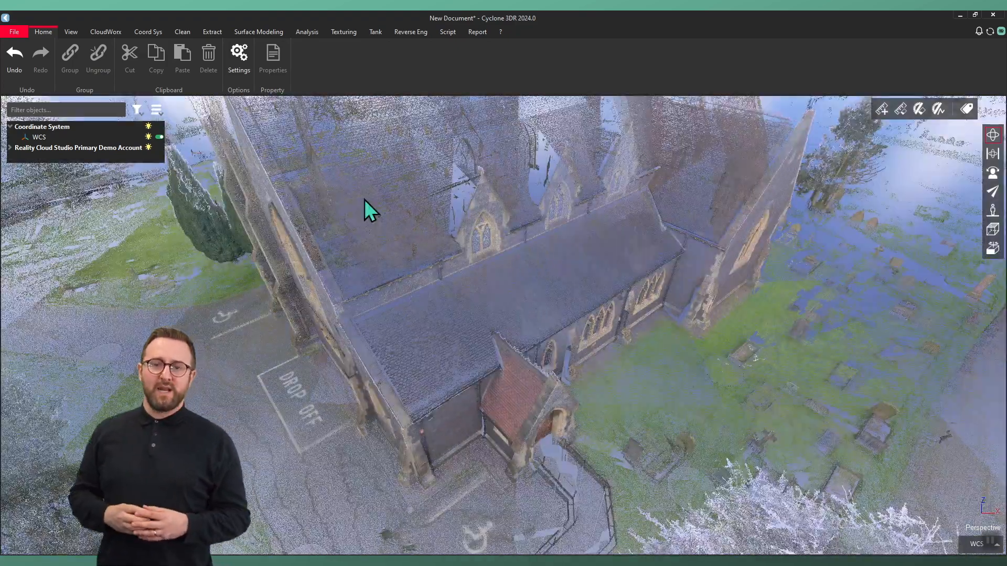
Step: Define a user coordinate system from two points along the eaves of the church's long side aisle
{"action": "left_click", "coordinate": [149, 32]}
{"action": "left_click", "coordinate": [98, 63]}
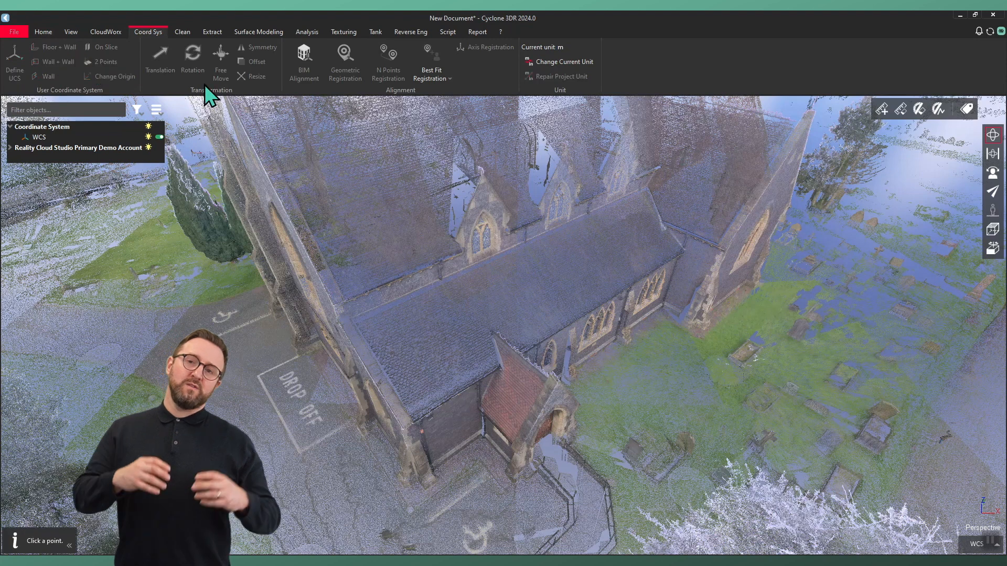
{"action": "left_click", "coordinate": [433, 404]}
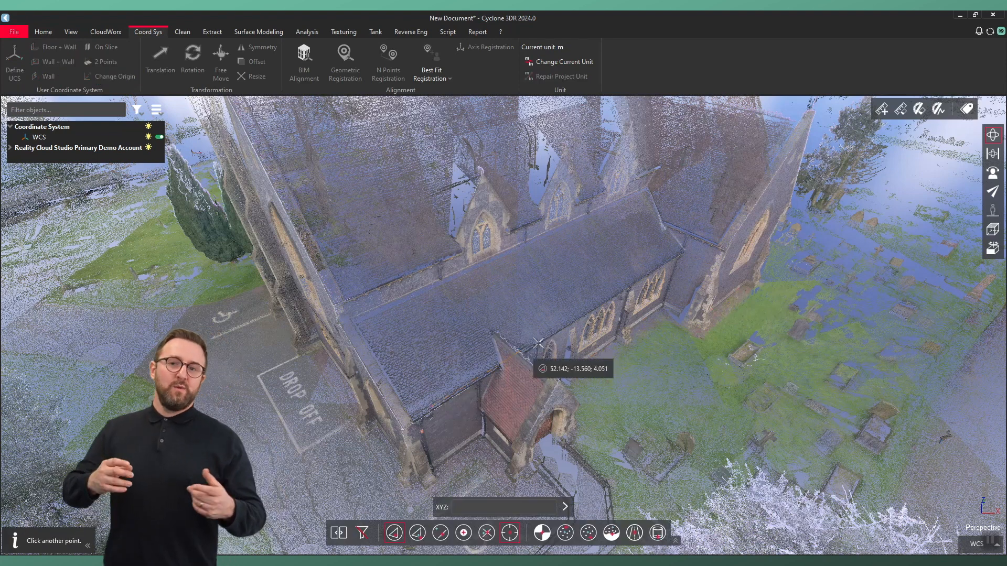
{"action": "left_click", "coordinate": [664, 260]}
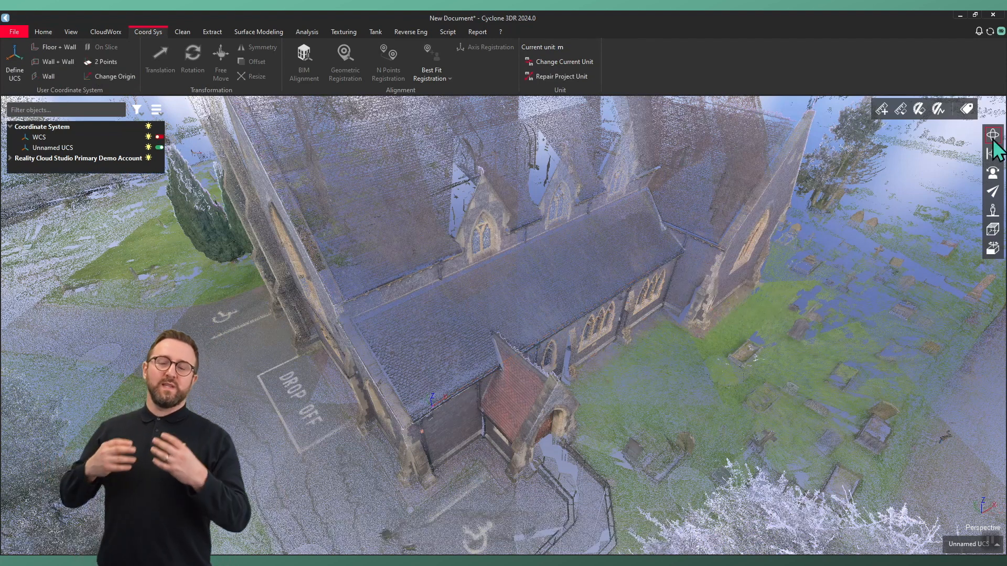
Step: Check the church's alignment with the new coordinate system in a top view and return to a perspective view
{"action": "left_click", "coordinate": [993, 228]}
{"action": "left_click", "coordinate": [975, 229]}
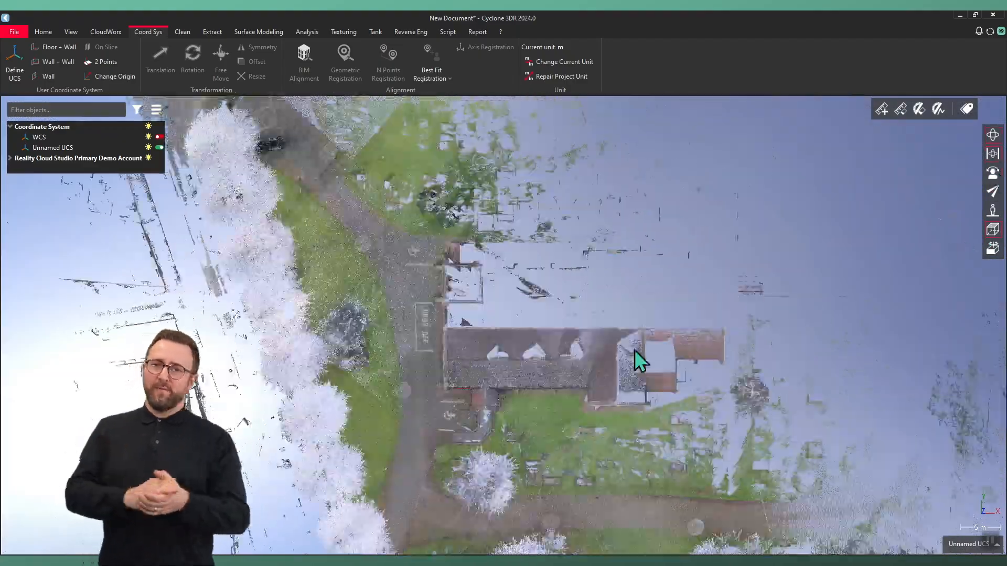
{"action": "mouse_move", "coordinate": [566, 404]}
{"action": "left_mouse_down"}
{"action": "mouse_move", "coordinate": [485, 443]}
{"action": "mouse_move", "coordinate": [503, 407]}
{"action": "mouse_move", "coordinate": [461, 359]}
{"action": "mouse_move", "coordinate": [577, 388]}
{"action": "left_mouse_up"}
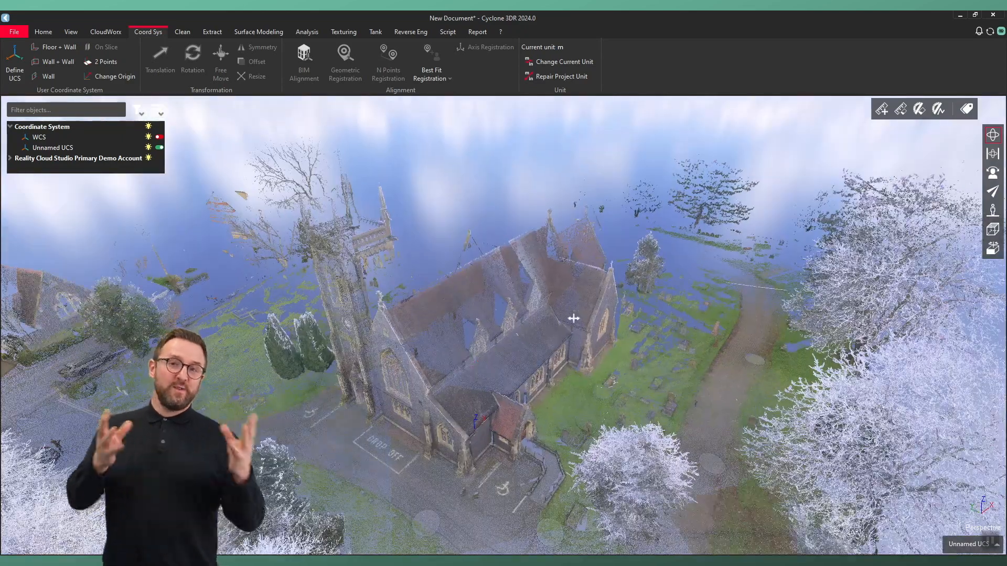
{"action": "middle_click_drag", "start_coordinate": [573, 318], "coordinate": [616, 295]}
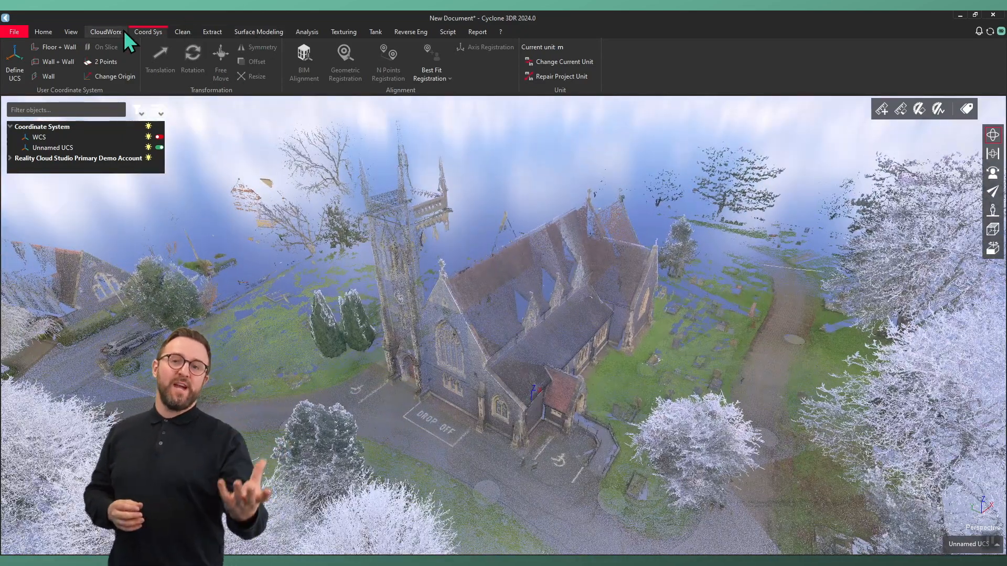
Step: Create a limit box around the point cloud and pull its side faces in towards the church
{"action": "left_click", "coordinate": [71, 32]}
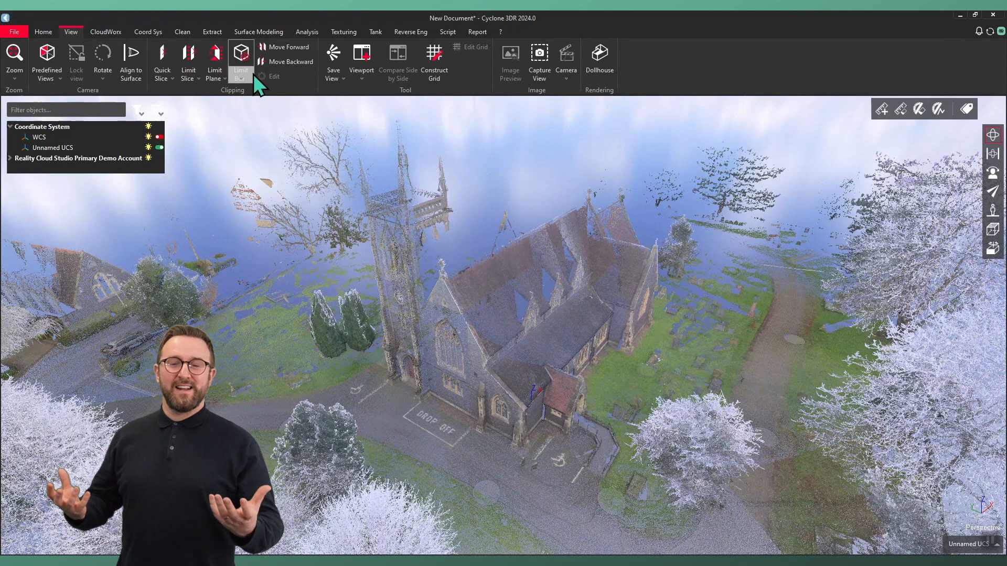
{"action": "left_click", "coordinate": [241, 53]}
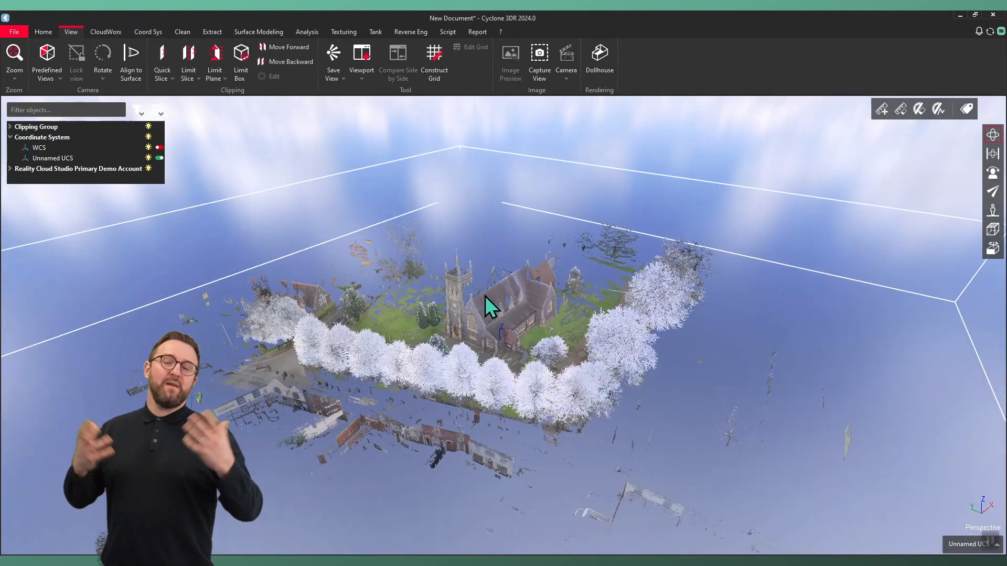
{"action": "left_click_drag", "start_coordinate": [703, 429], "coordinate": [507, 258]}
{"action": "left_click", "coordinate": [607, 347]}
{"action": "left_click_drag", "start_coordinate": [342, 300], "coordinate": [505, 283]}
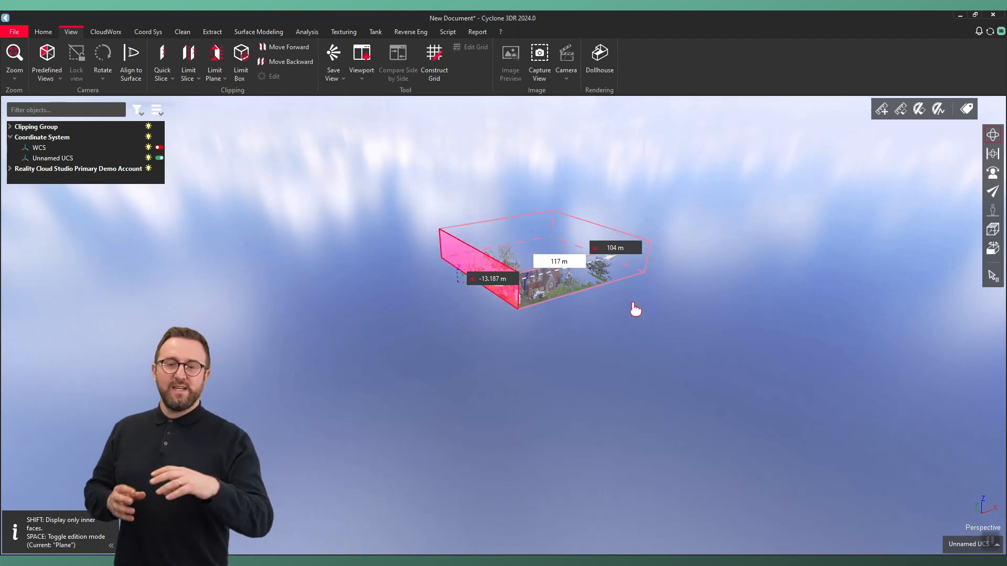
Step: Display only the limit box's inner faces and tighten its sides further around the church building
{"action": "scroll", "coordinate": [577, 310], "scroll_direction": "up", "scroll_amount": 6}
{"action": "middle_click_drag", "start_coordinate": [627, 381], "coordinate": [629, 402]}
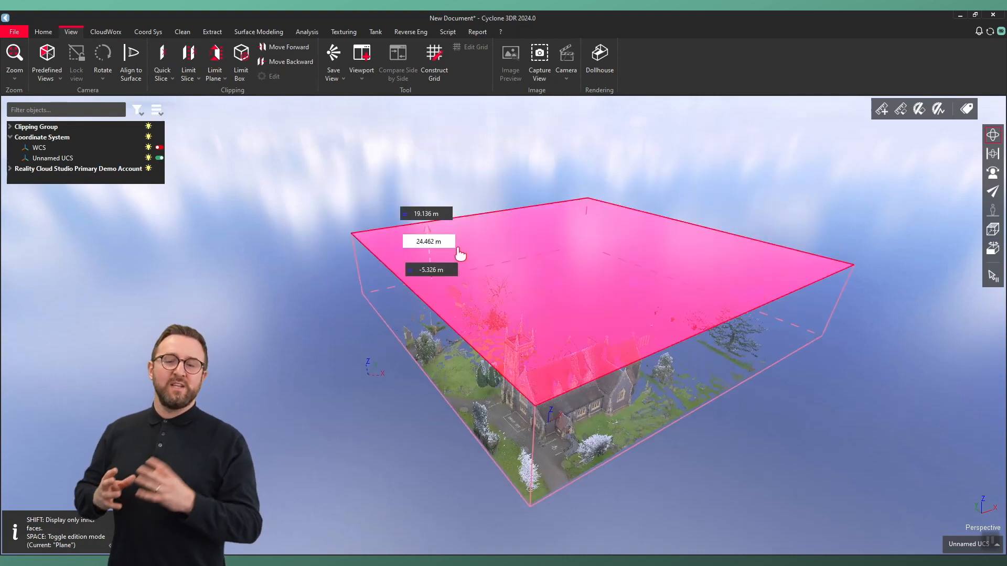
{"action": "key", "text": "shift"}
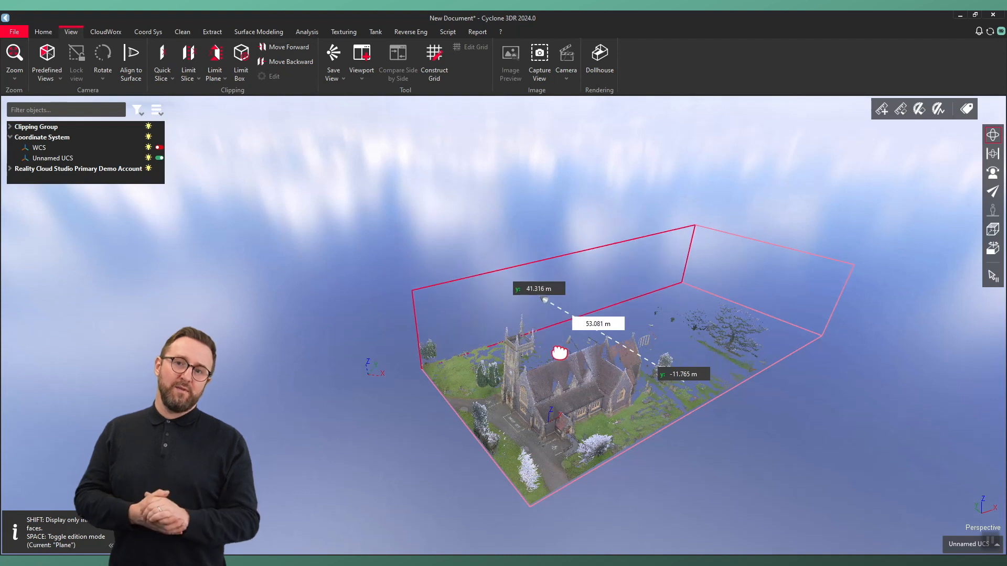
{"action": "left_click_drag", "start_coordinate": [560, 353], "coordinate": [587, 381]}
{"action": "left_click_drag", "start_coordinate": [775, 297], "coordinate": [729, 303]}
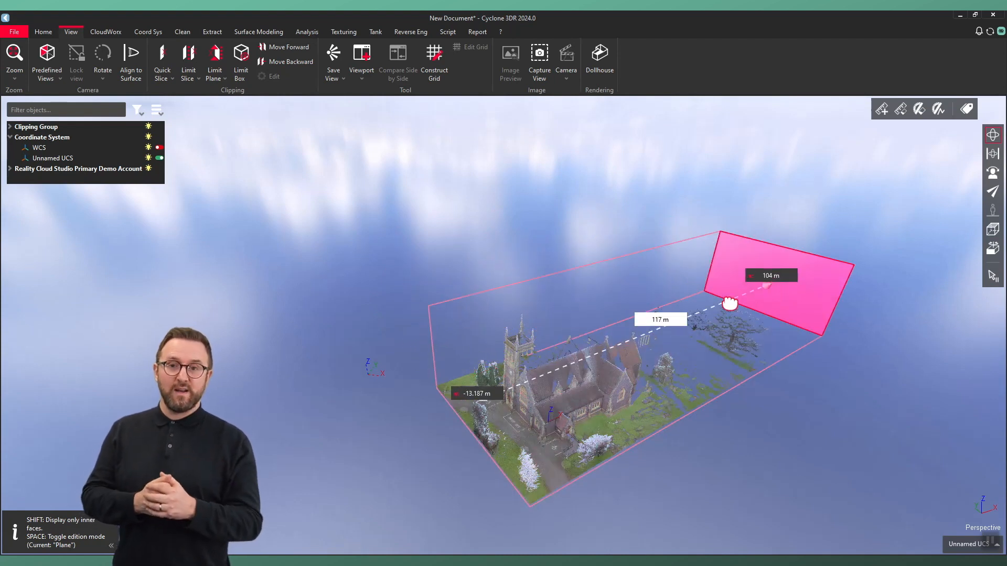
{"action": "left_click_drag", "start_coordinate": [654, 356], "coordinate": [620, 390]}
{"action": "left_click_drag", "start_coordinate": [490, 400], "coordinate": [513, 387]}
{"action": "scroll", "coordinate": [629, 454], "scroll_direction": "up", "scroll_amount": 3}
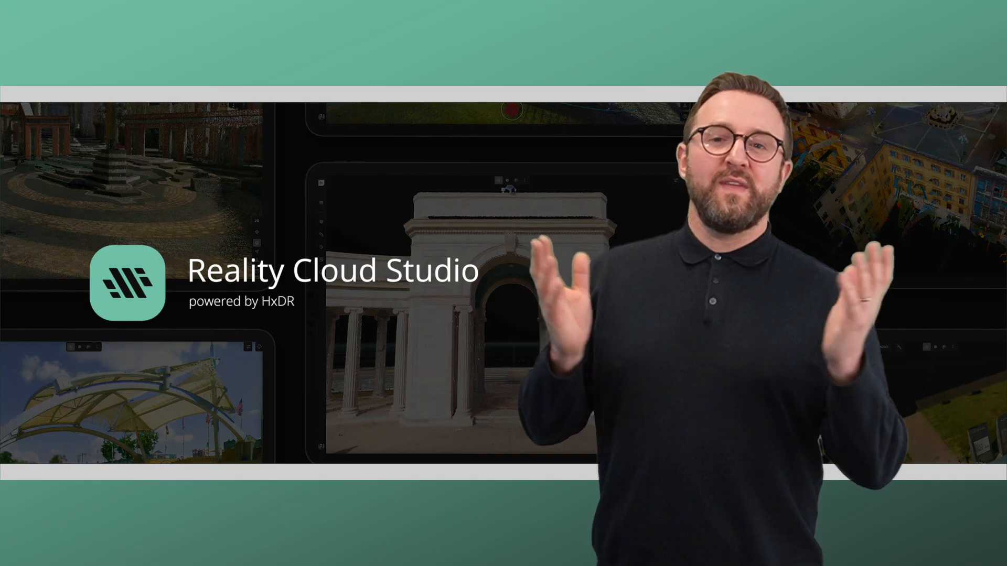